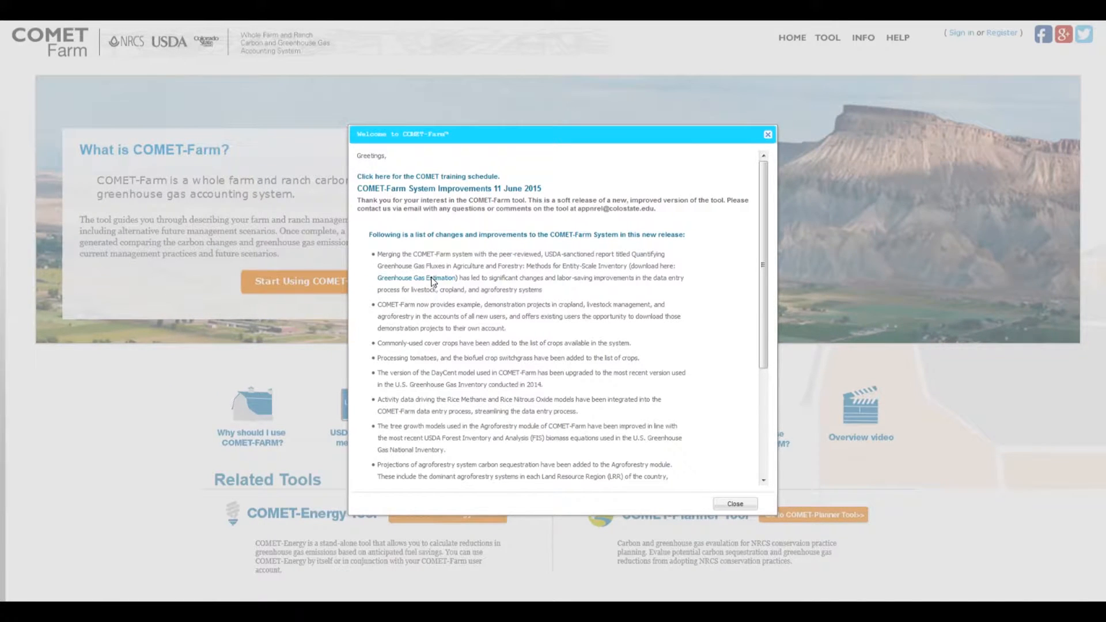
Read through the welcome message with the list of system improvements and dismiss it.
left_click(433, 280)
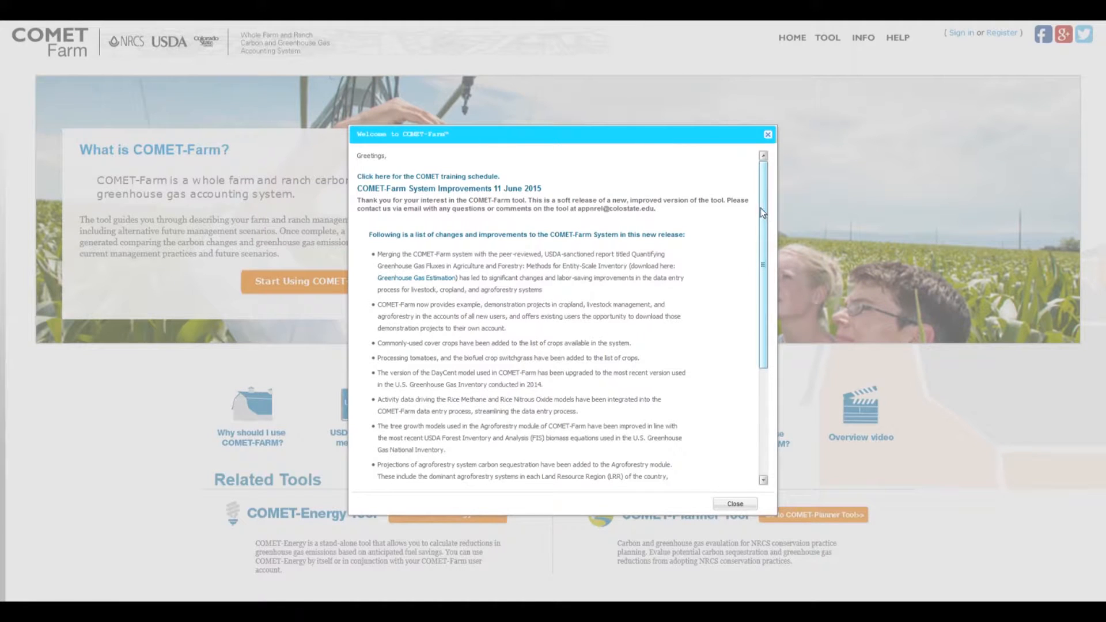
left_click_drag(761, 207, 761, 322)
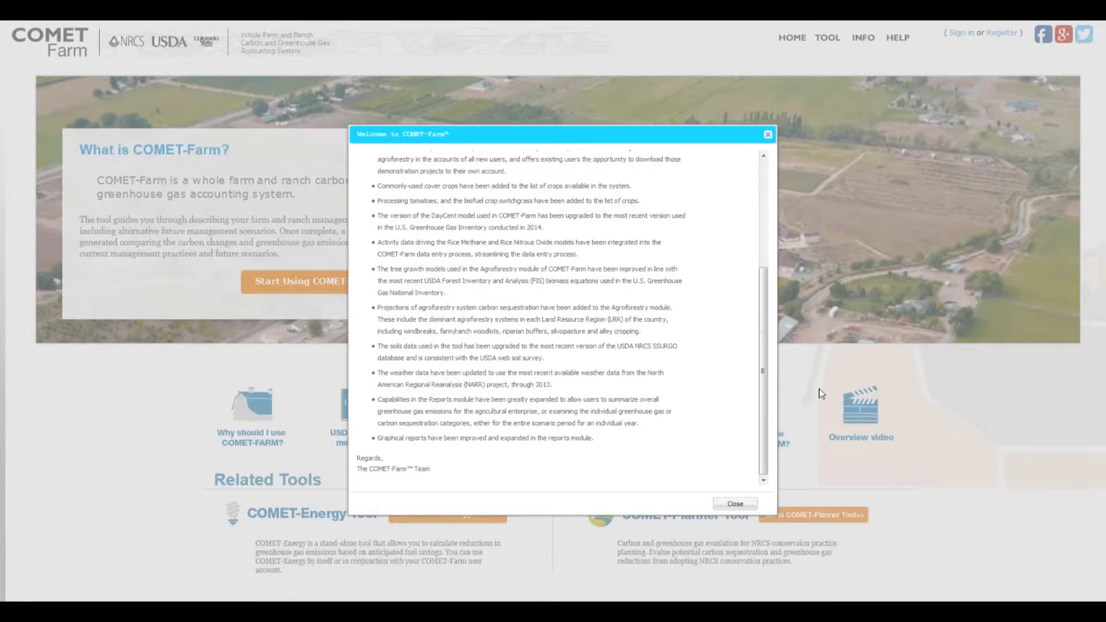
left_click(735, 505)
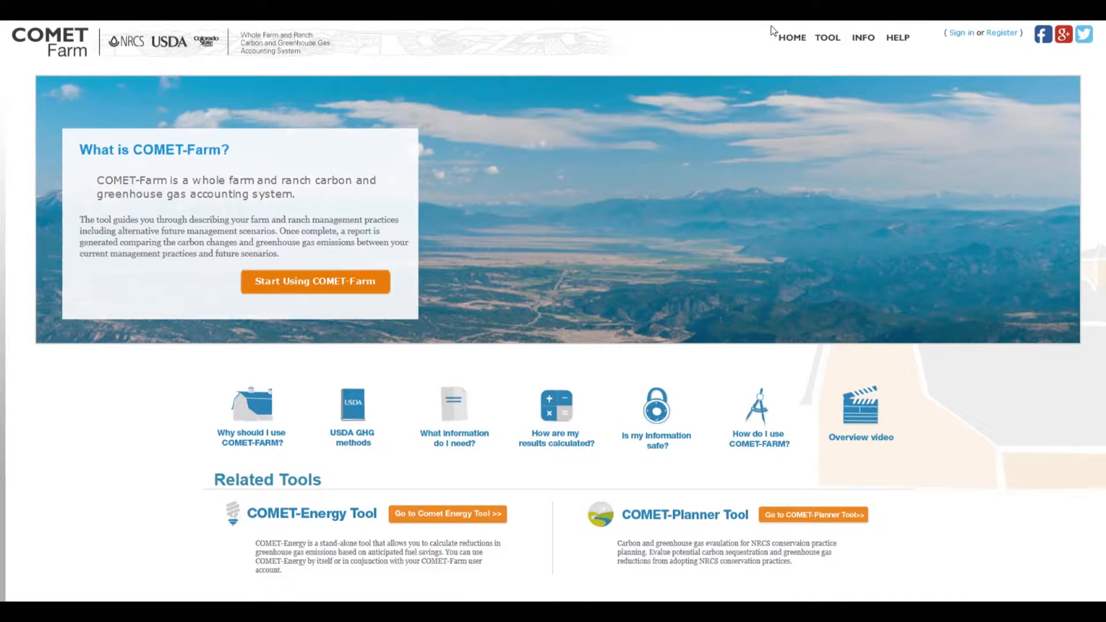
left_click_drag(771, 25, 1027, 51)
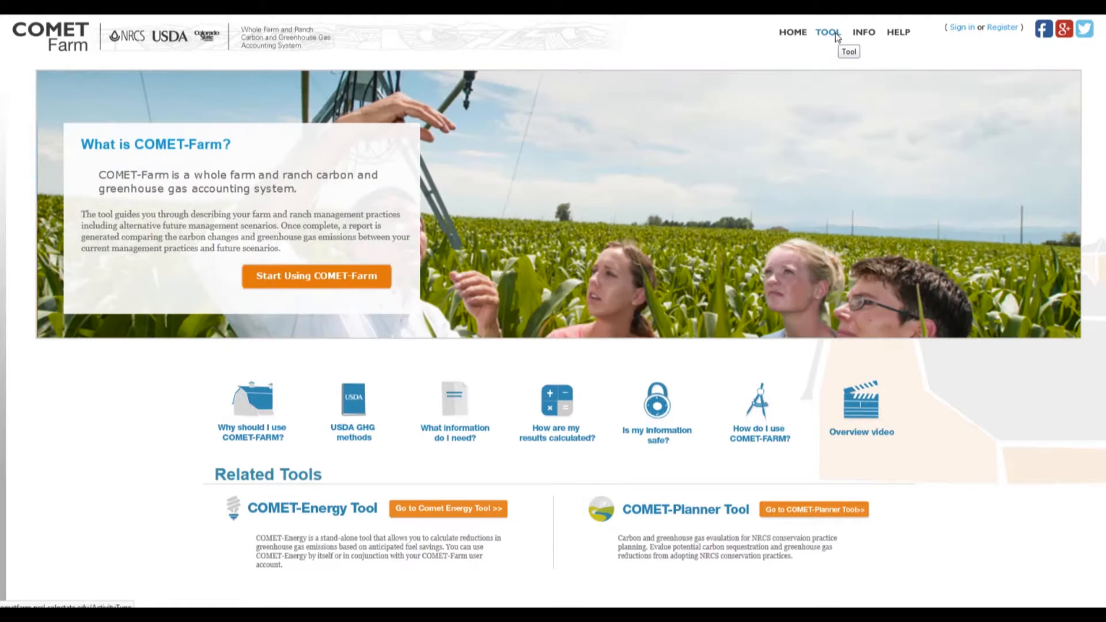
View the new account registration form from the Tool page and return to the sign-in page.
left_click(837, 34)
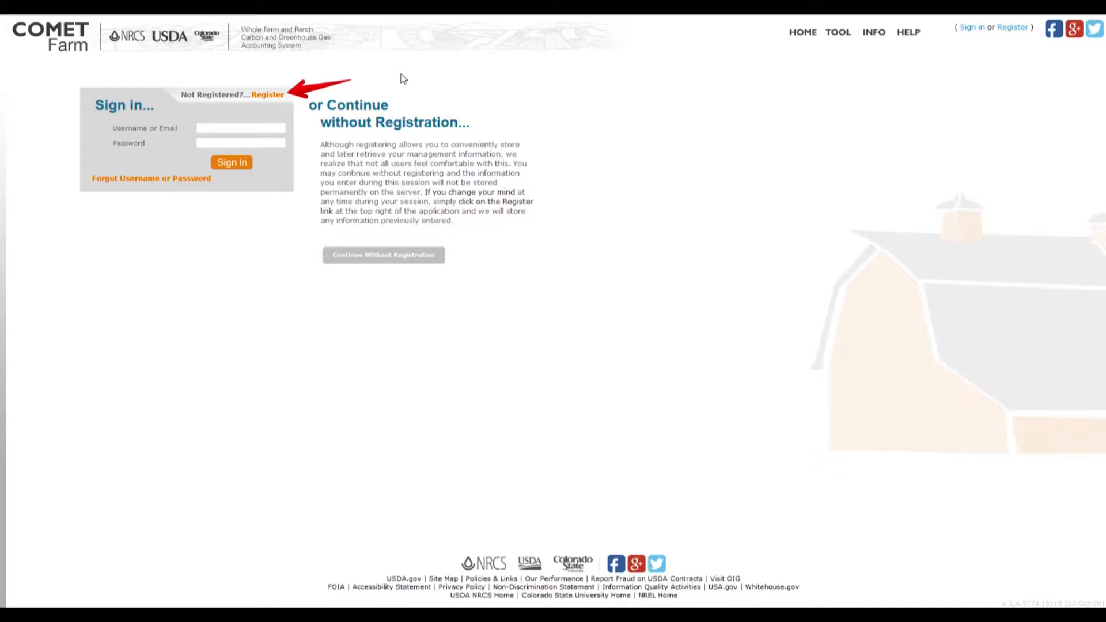
left_click(268, 96)
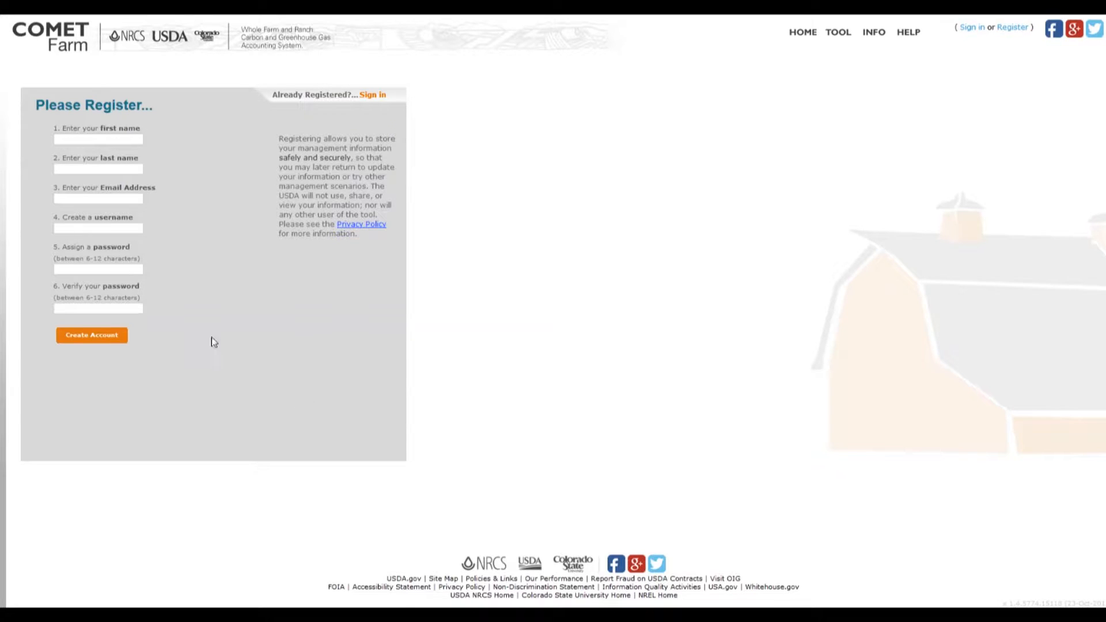
left_click(838, 33)
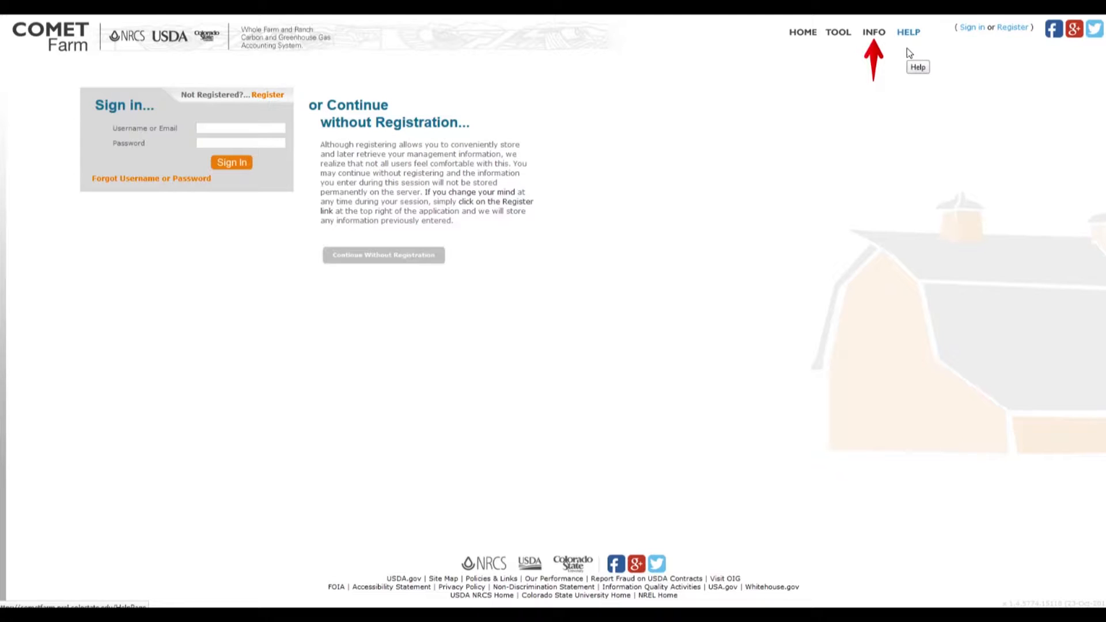
View the Demo Projects PDF tutorial from the Help page, then go back to the Help page.
left_click(880, 35)
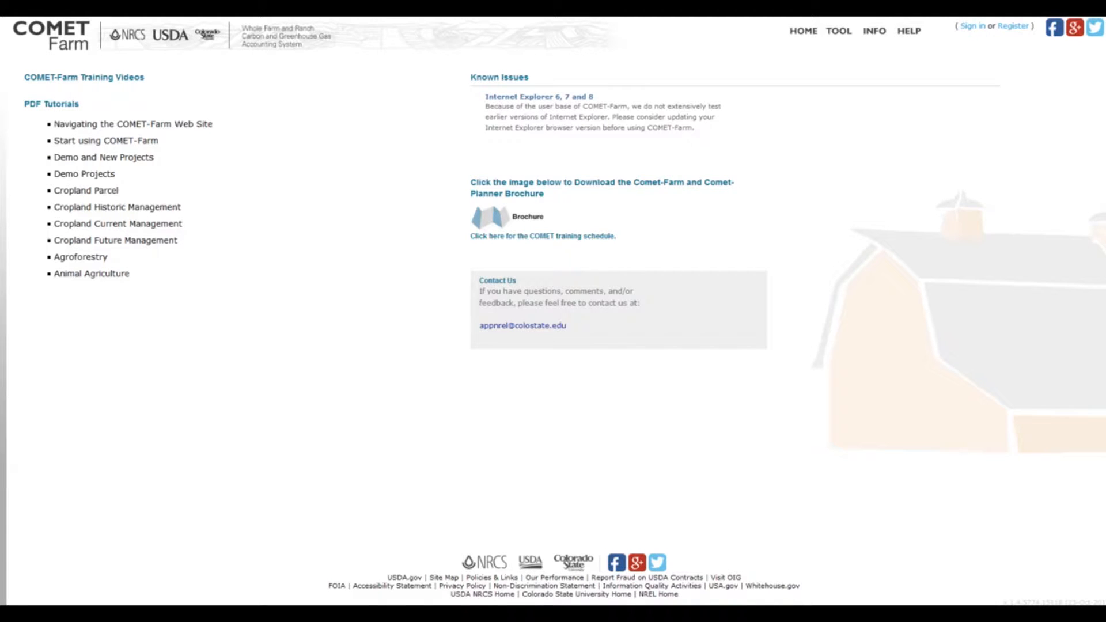
left_click_drag(20, 103, 224, 303)
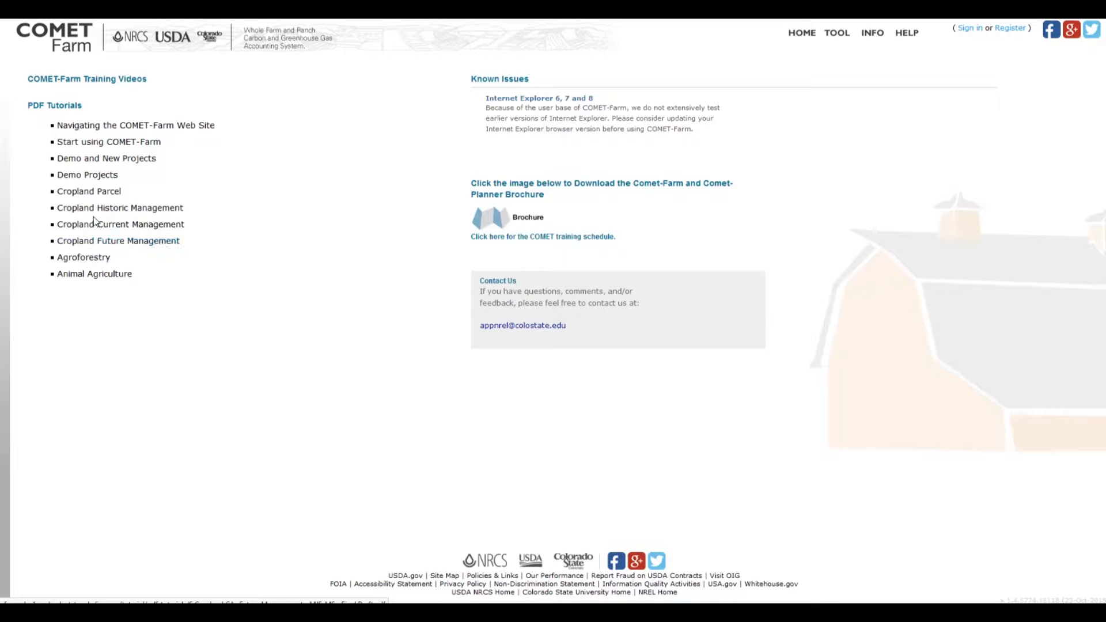
left_click(81, 175)
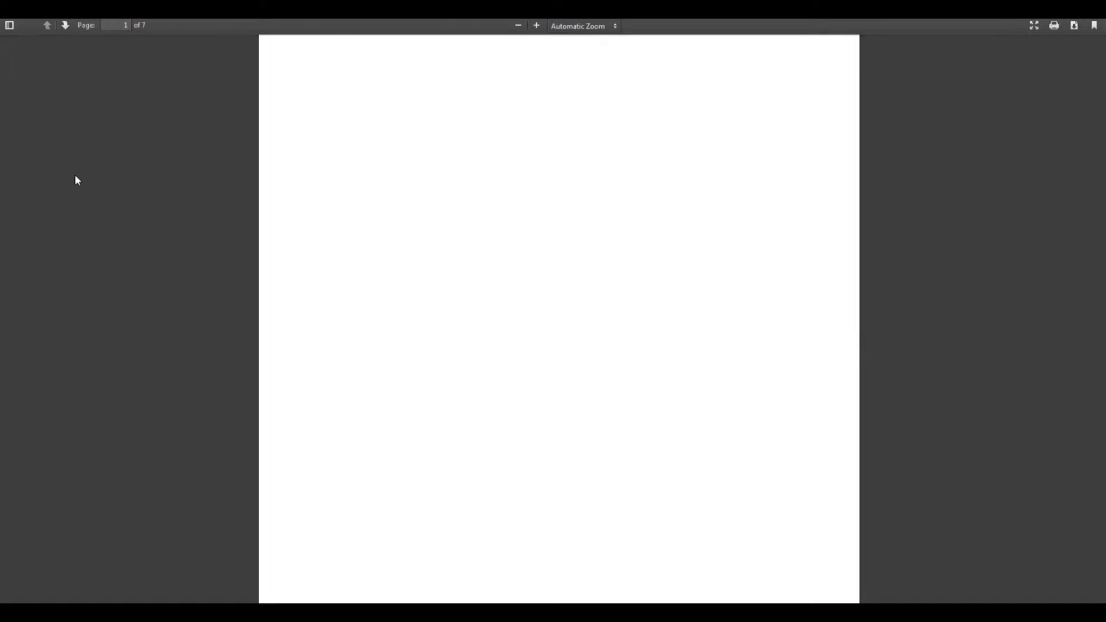
scroll(571, 178, "down", 3)
scroll(572, 178, "up", 4)
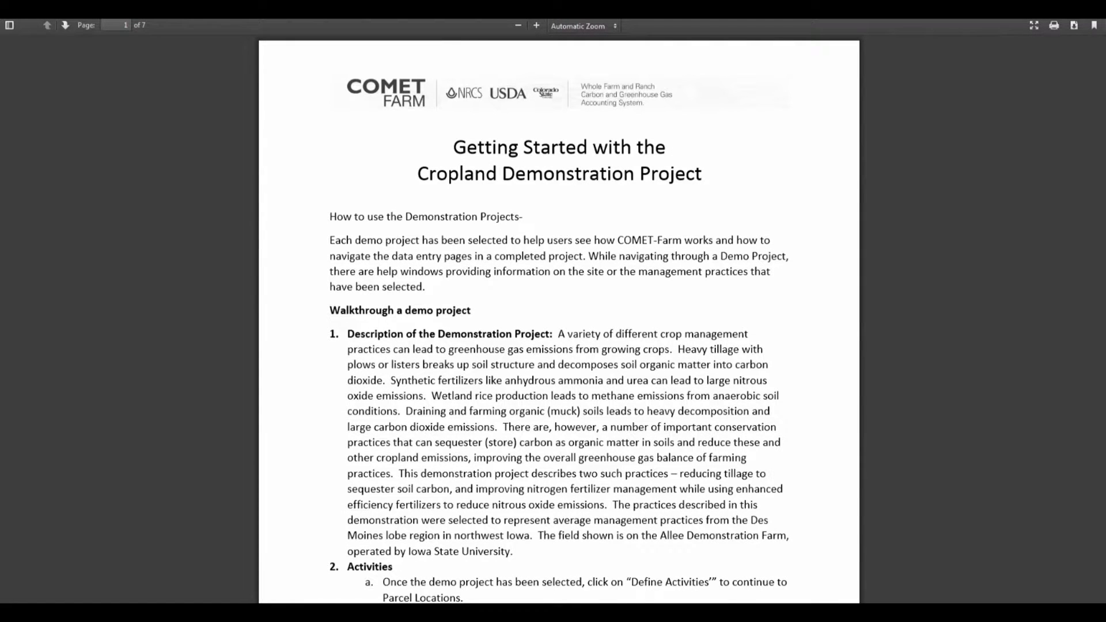
left_click(11, 8)
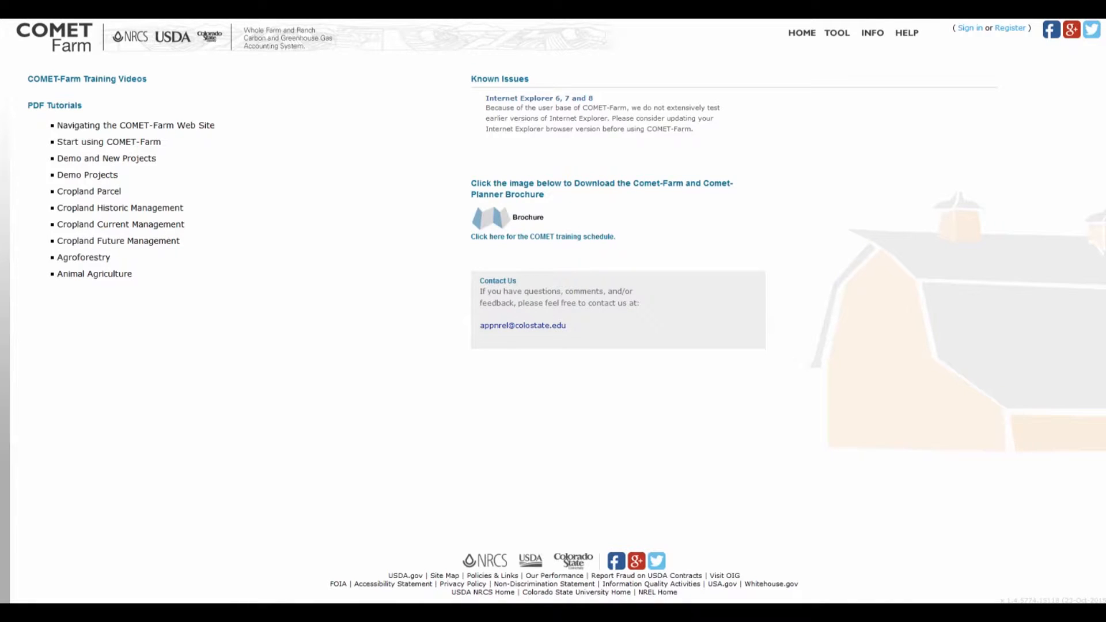
Look through both pages of the COMET-Farm and COMET-Planner brochure from the Help page.
left_click(528, 219)
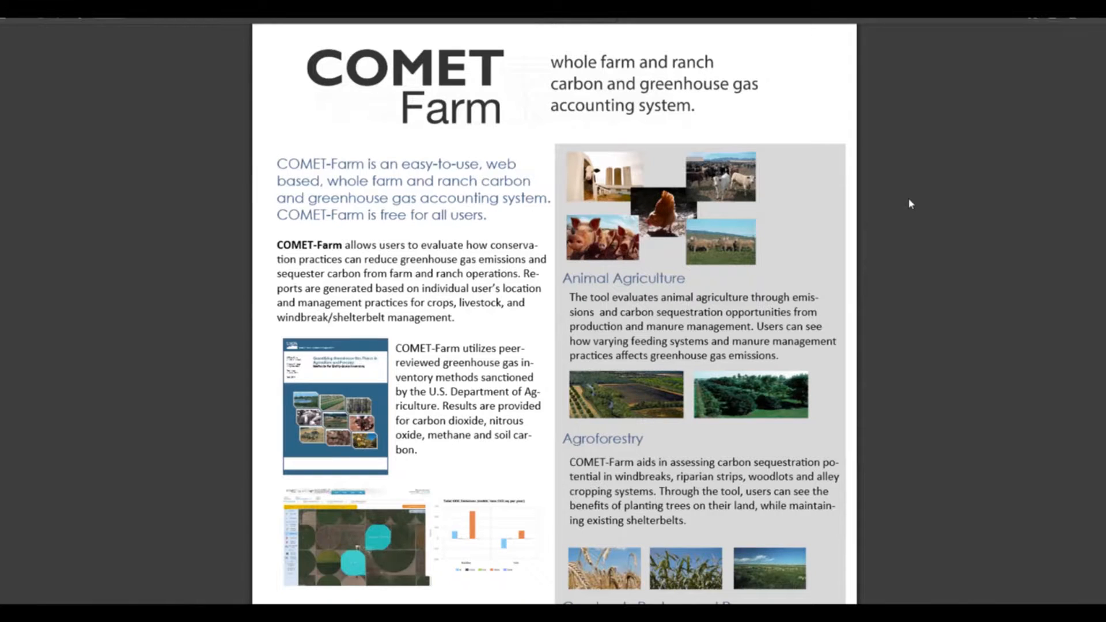
scroll(907, 198, "down", 6)
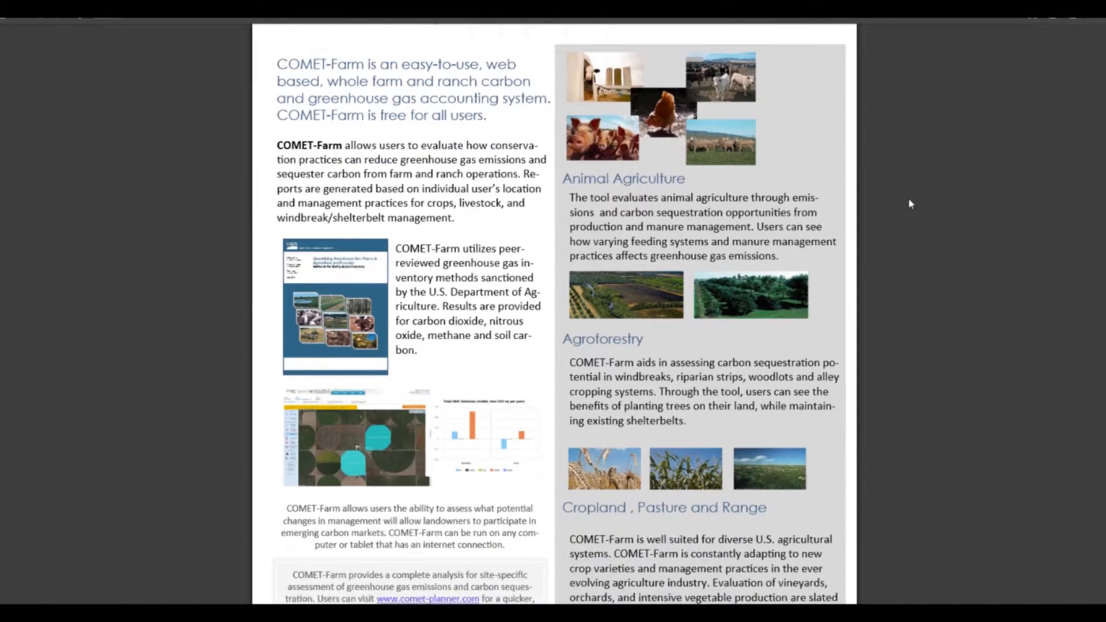
scroll(908, 200, "down", 7)
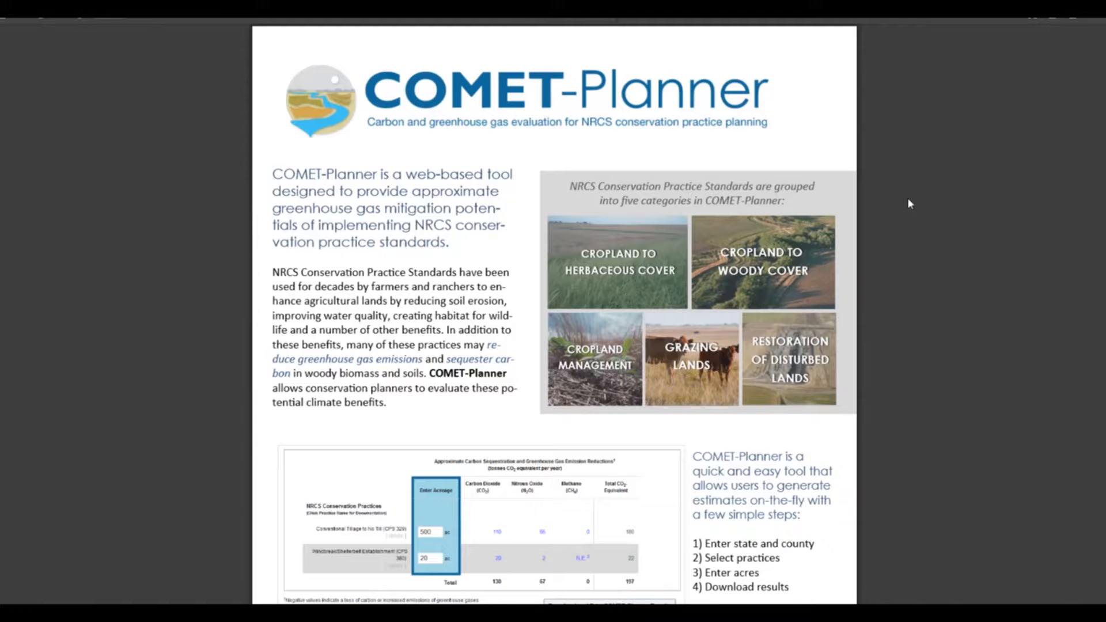
scroll(909, 203, "up", 12)
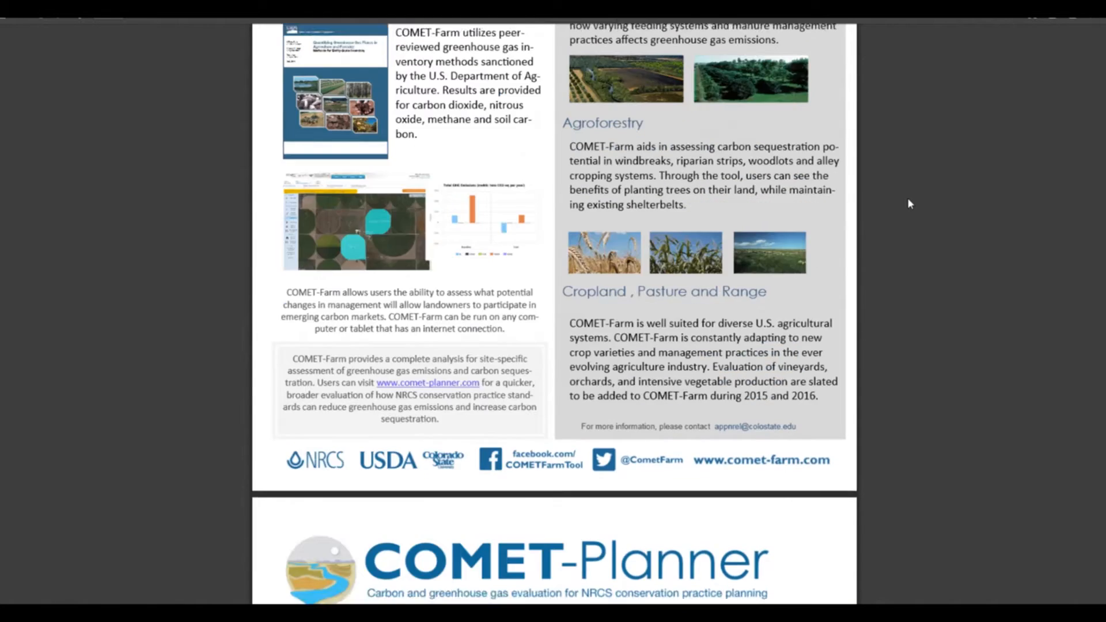
scroll(908, 203, "up", 2)
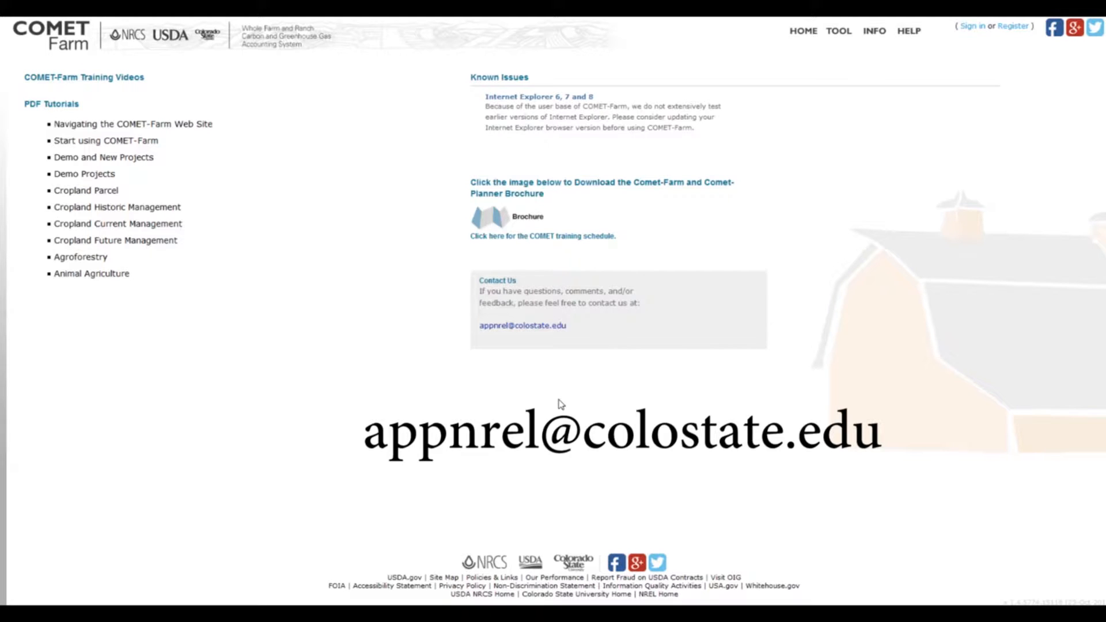
Return to the home page and read the "Is my information safe?" notice, closing it when done.
left_click(804, 34)
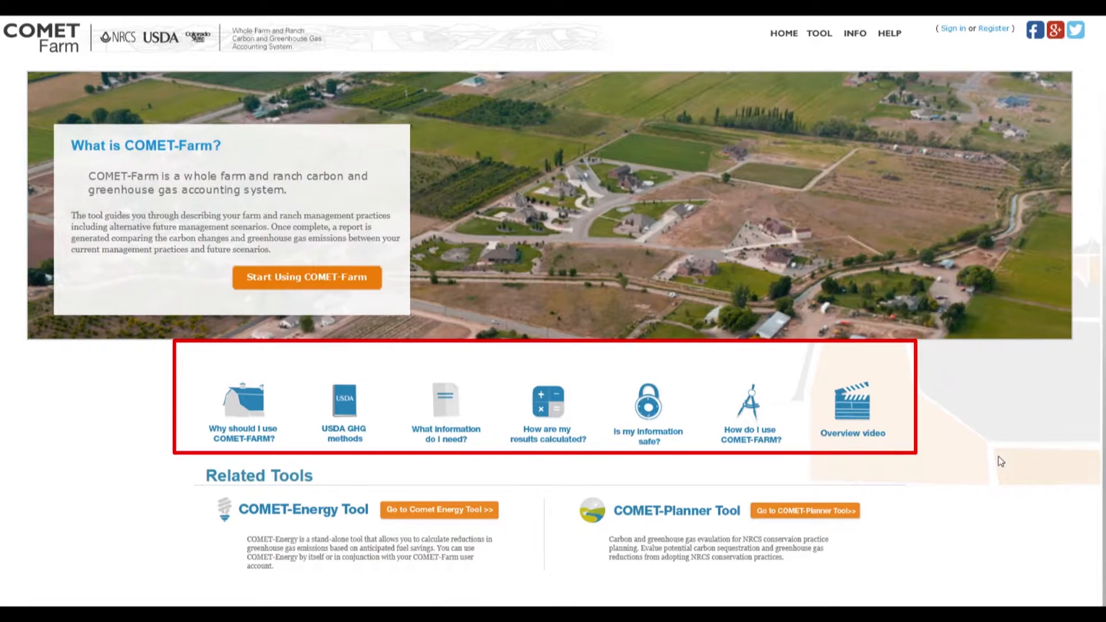
left_click(657, 413)
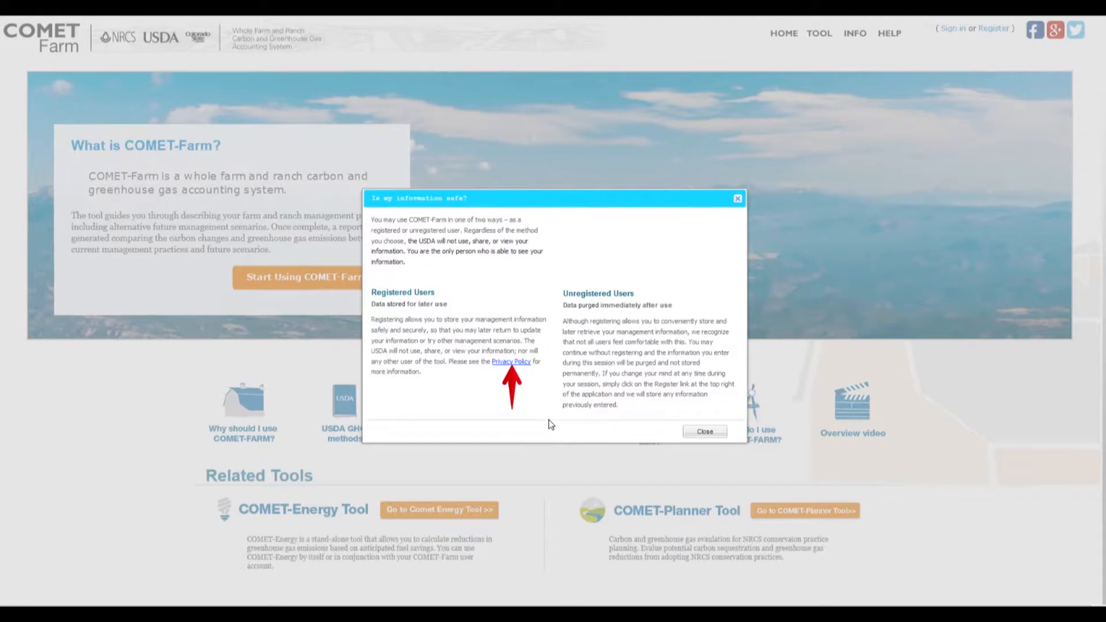
left_click(705, 431)
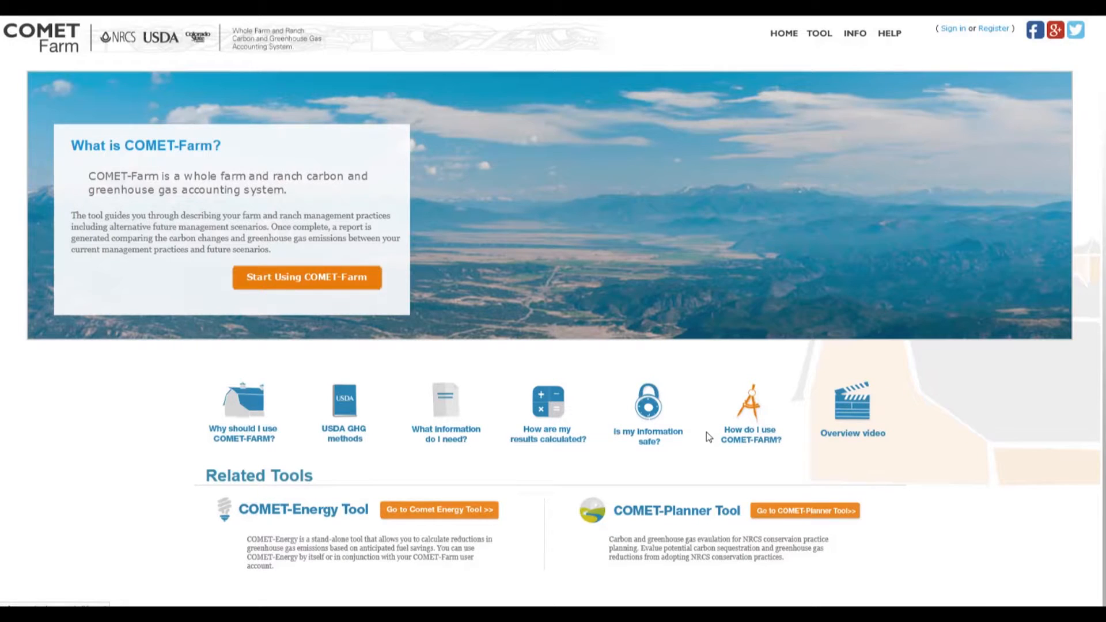
scroll(624, 434, "down", 1)
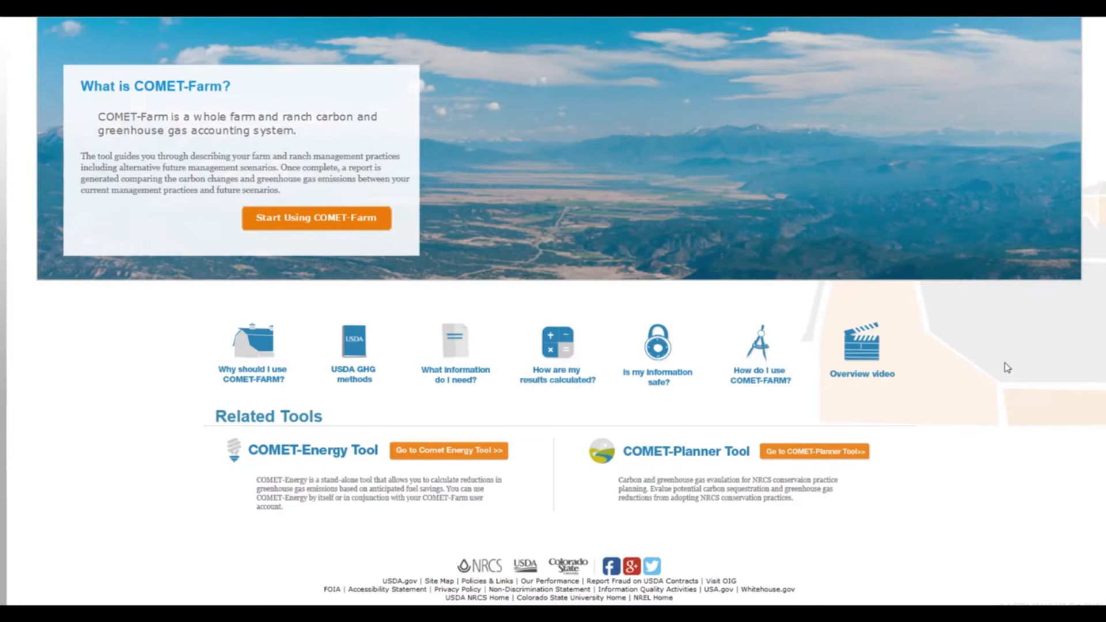
scroll(1009, 406, "up", 2)
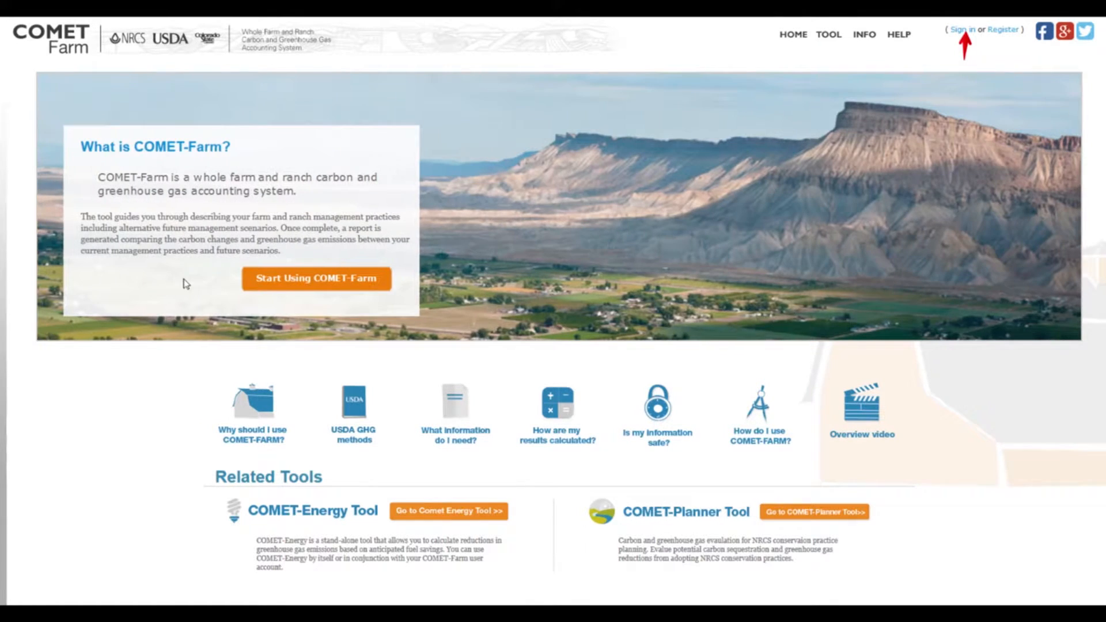
Start using COMET-Farm and sign in with the account username and password.
left_click(362, 282)
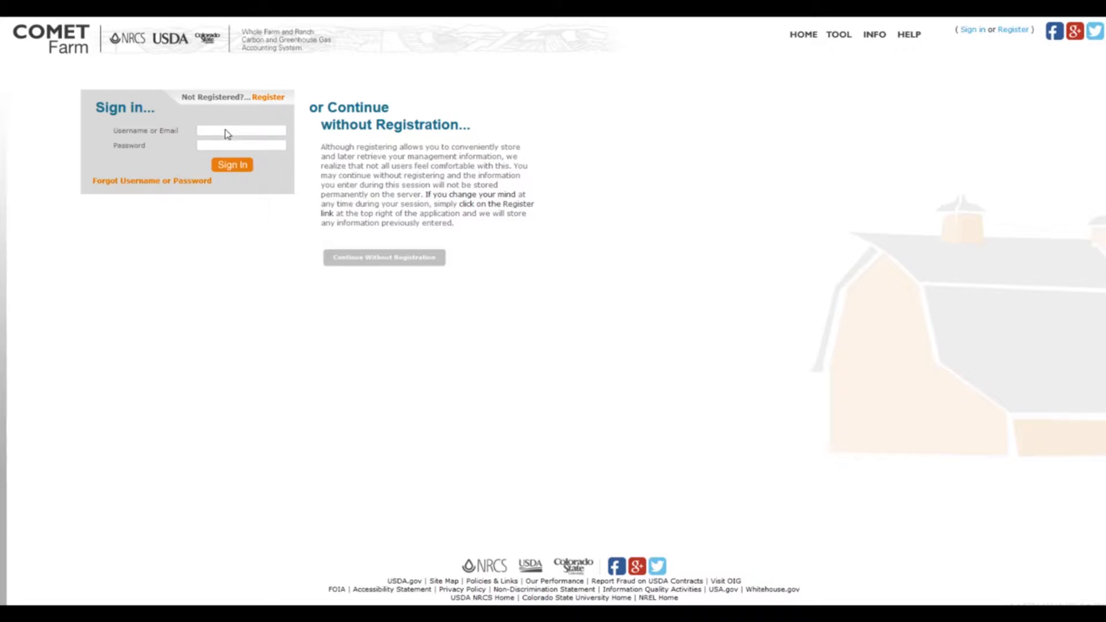
type("Matthew")
type("••••••••")
type("•")
left_click(244, 167)
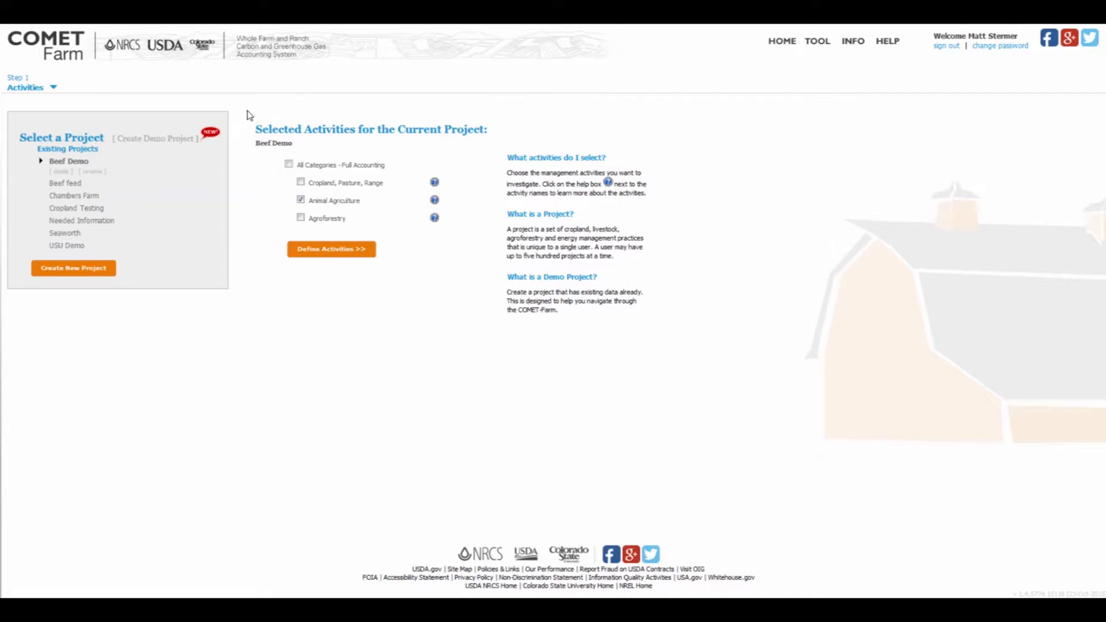
Read the help description of the Cropland, Pasture, Range activity and close it.
left_click_drag(238, 111, 497, 298)
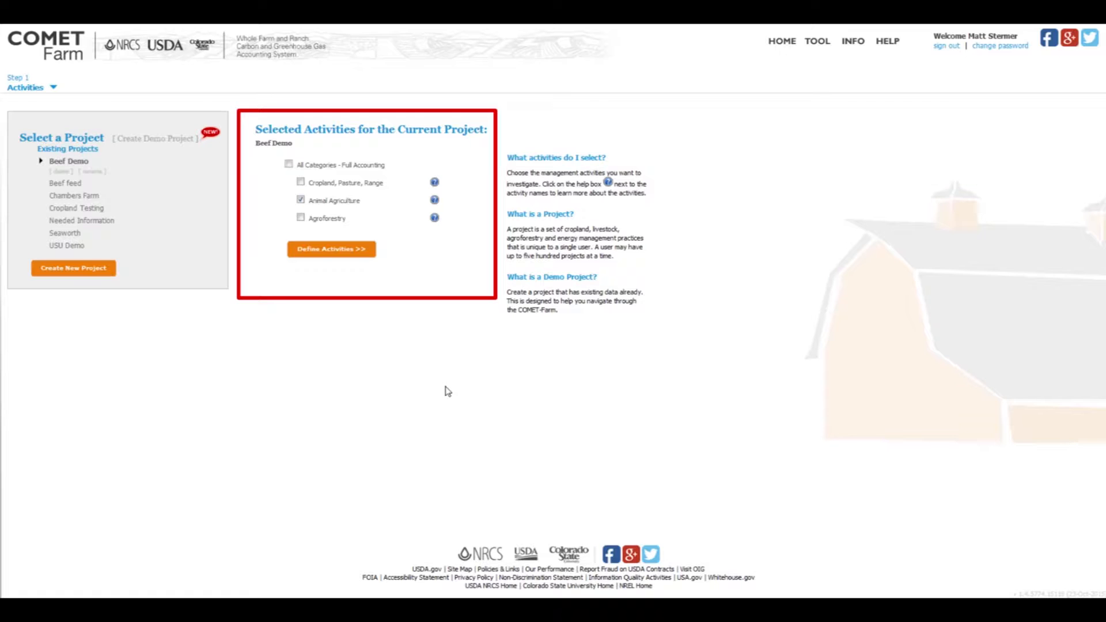
key("Escape")
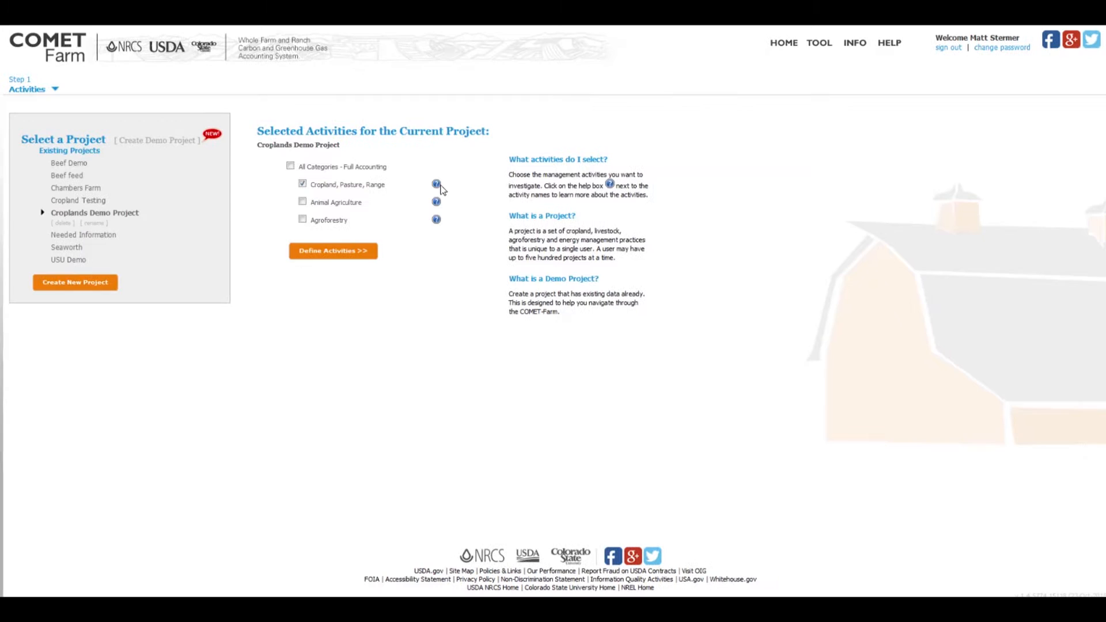
left_click(435, 183)
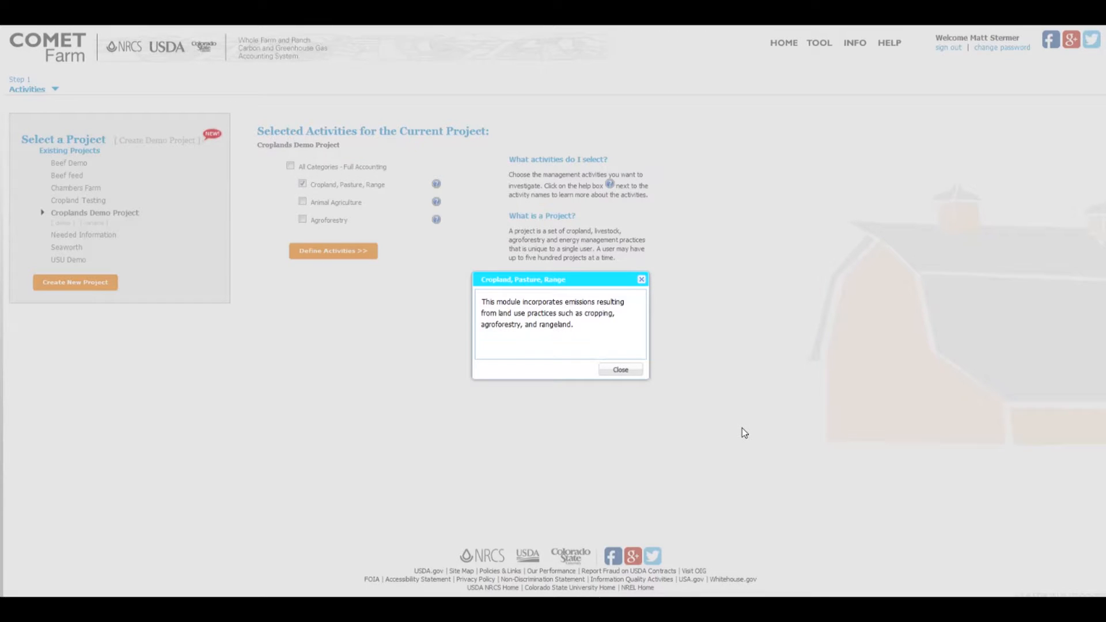
left_click(624, 372)
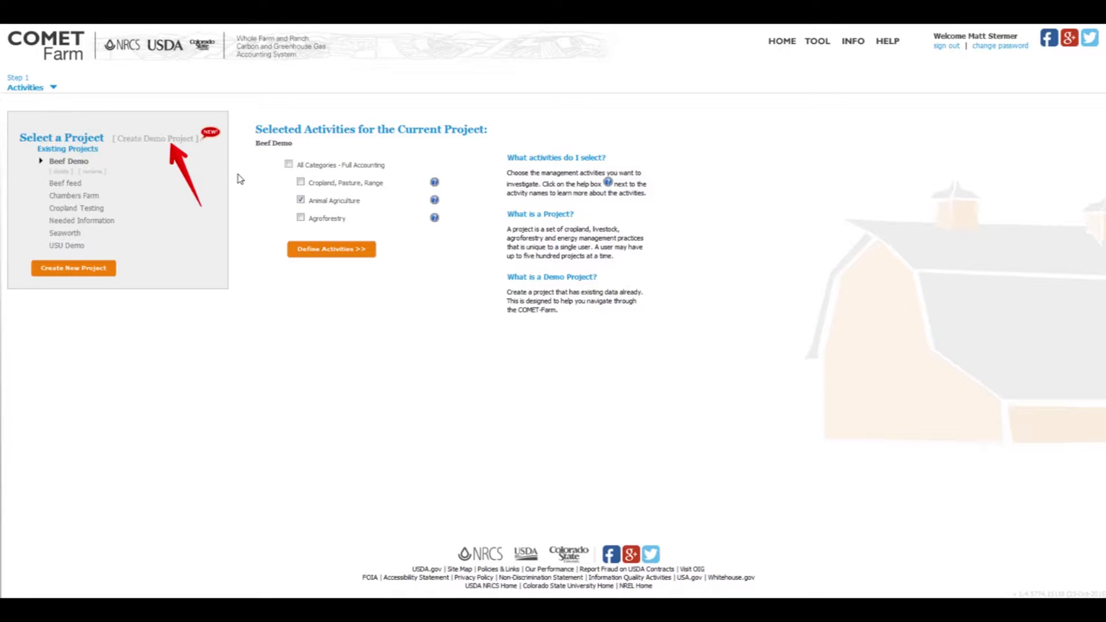
Create a Cropland, Pasture, Range demo project and open its parcel locations through Define Activities, dismissing the site introduction.
left_click(181, 138)
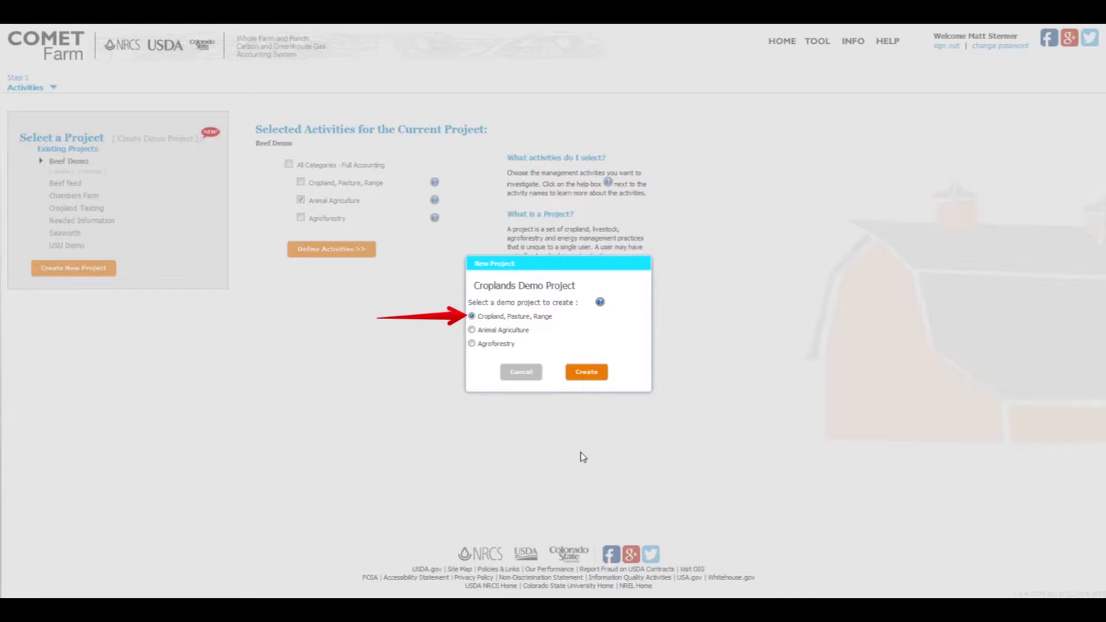
left_click(588, 372)
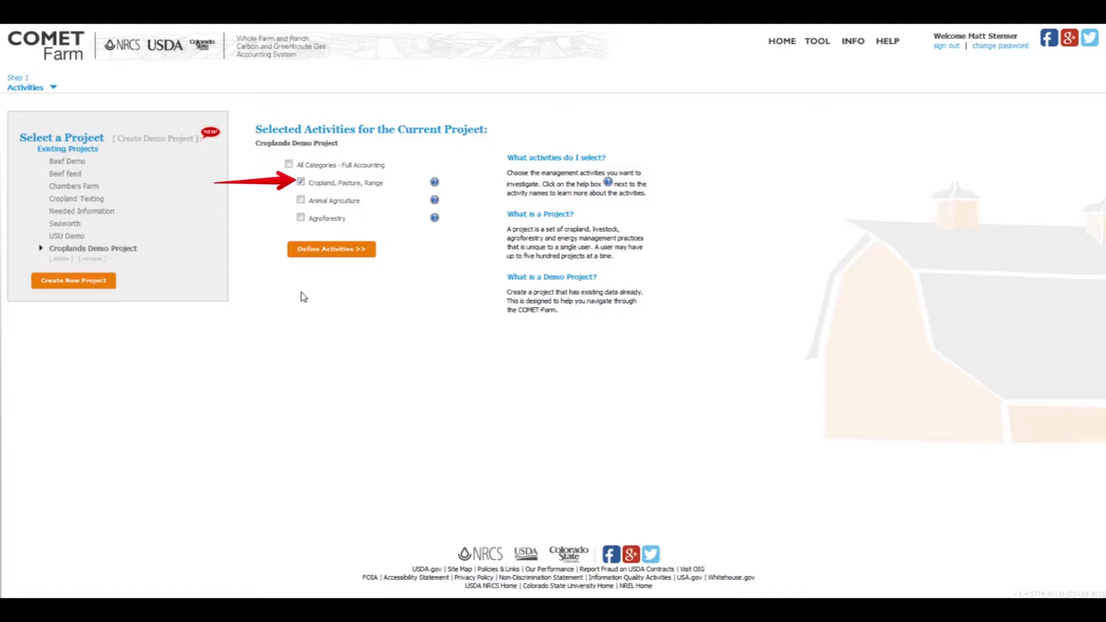
left_click(335, 252)
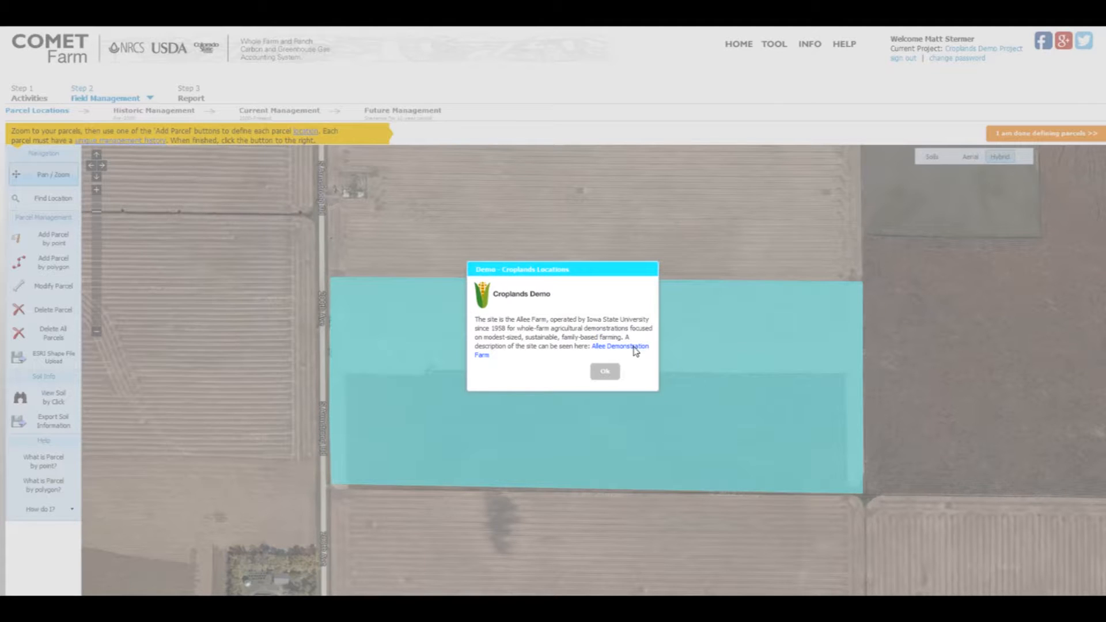
left_click(604, 373)
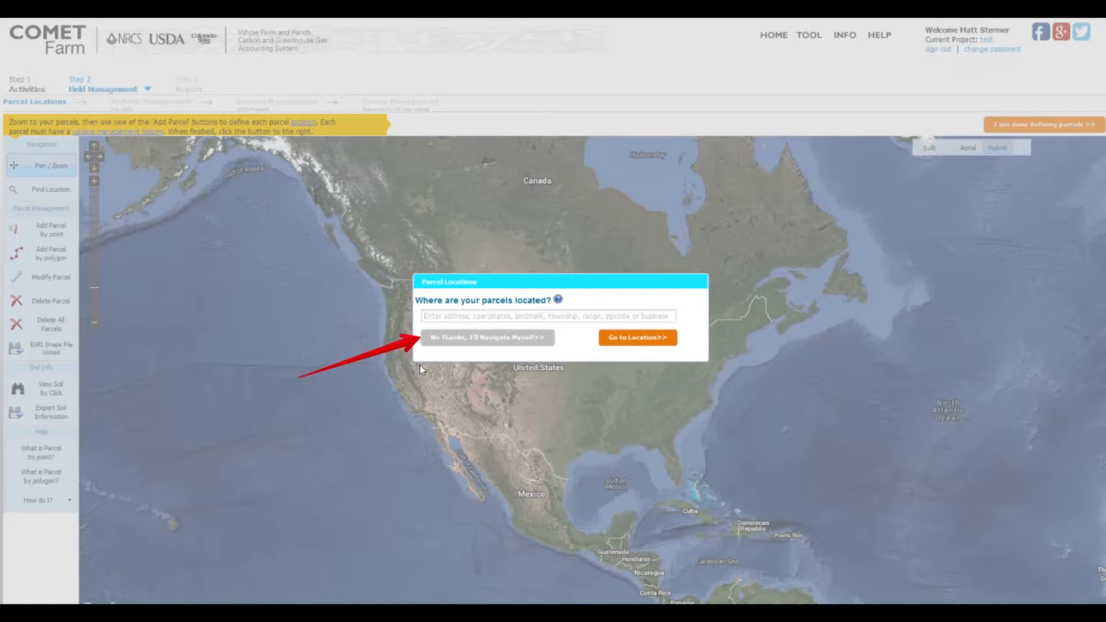
Skip the location search and add a parcel by point on the small circular field beside the highway, with an area of 120 acres.
left_click(452, 340)
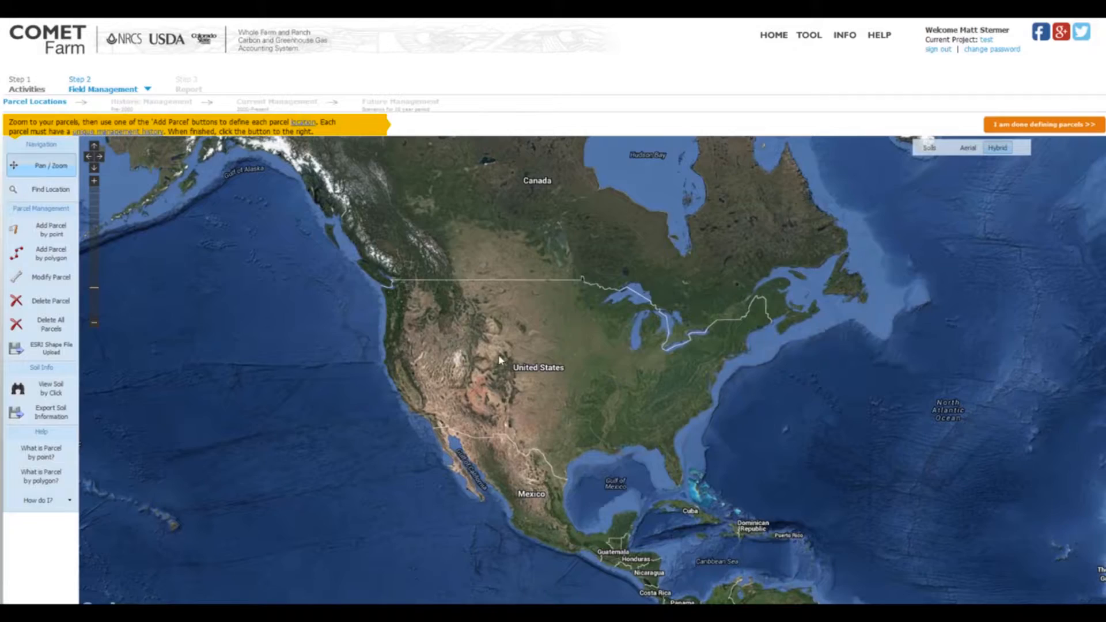
double_click(518, 359)
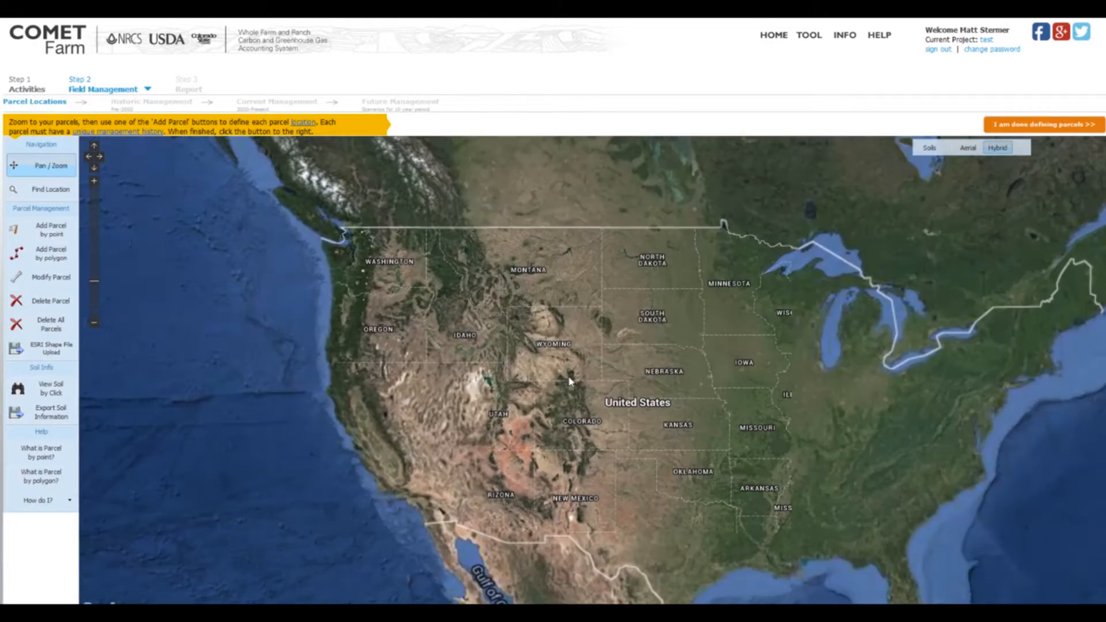
double_click(589, 405)
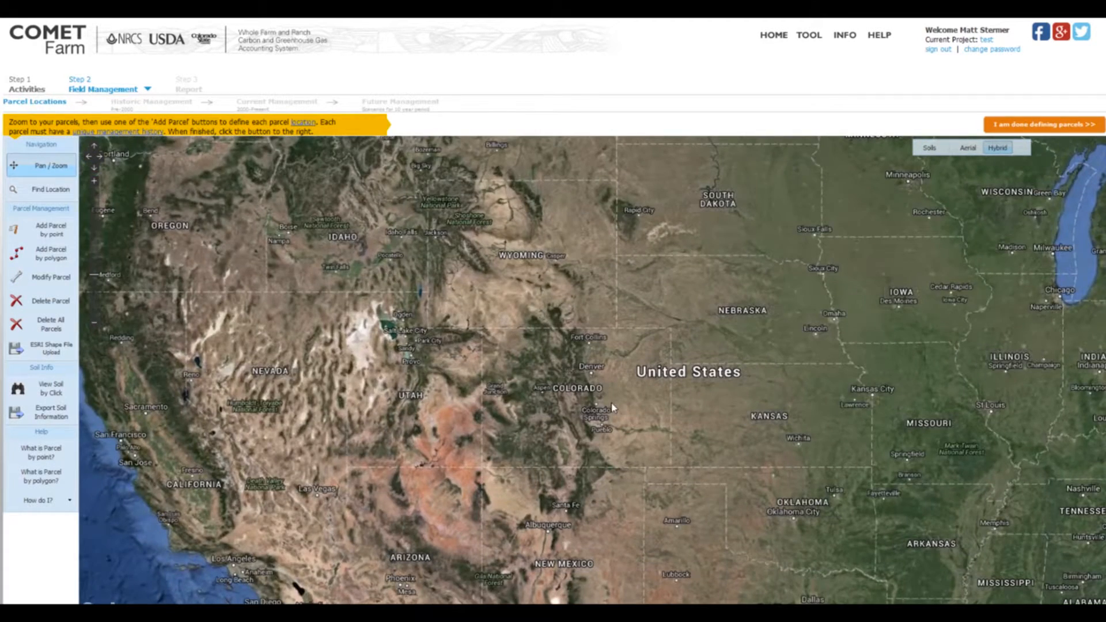
double_click(611, 404)
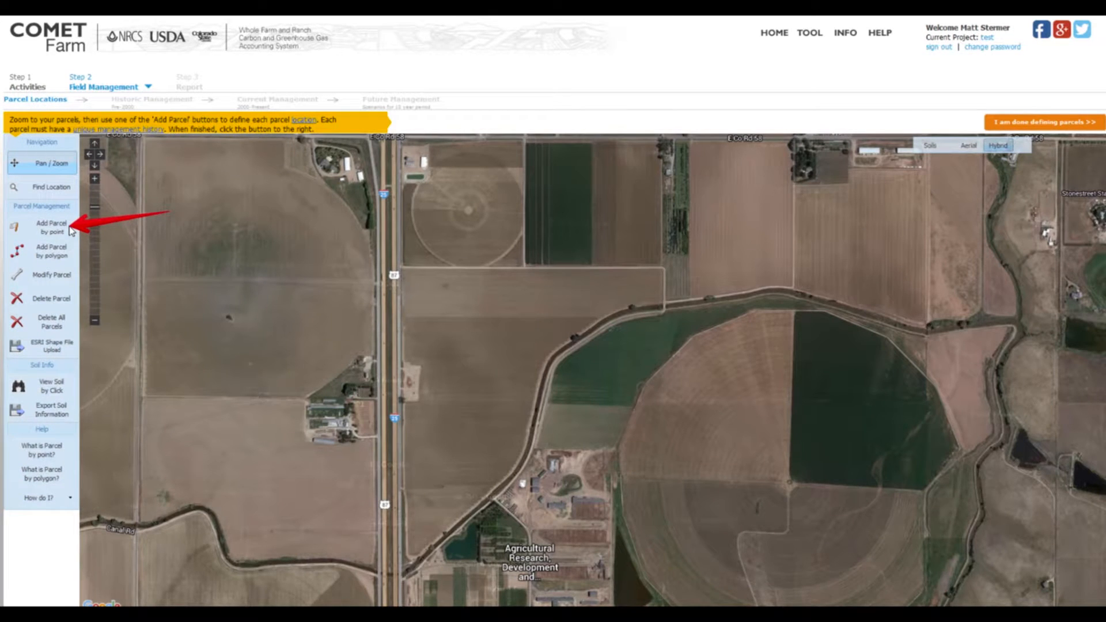
left_click(33, 233)
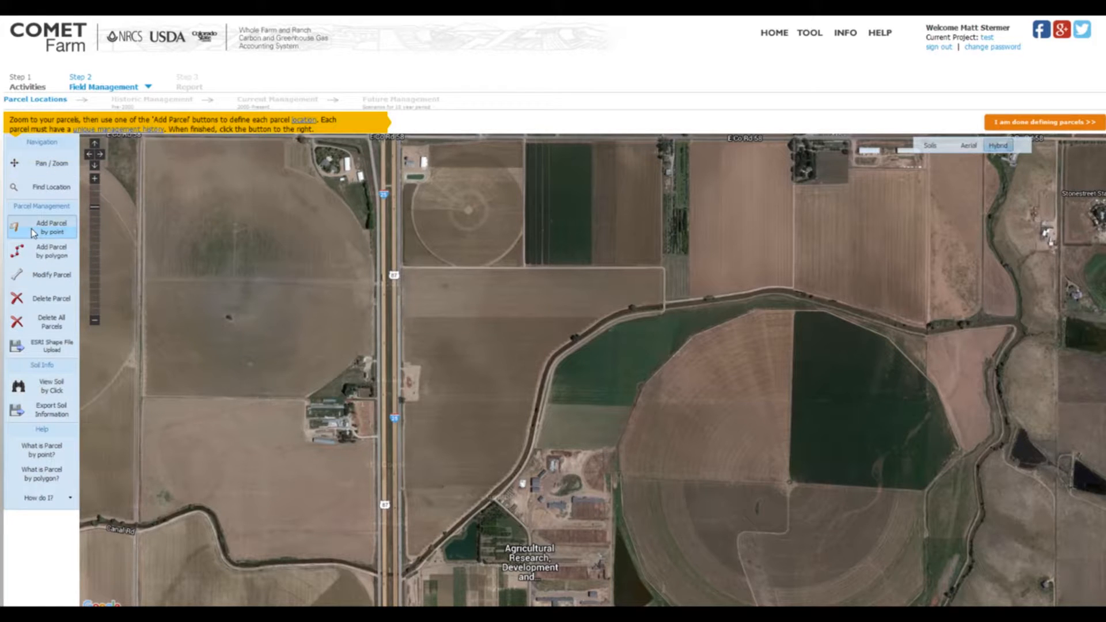
left_click(470, 212)
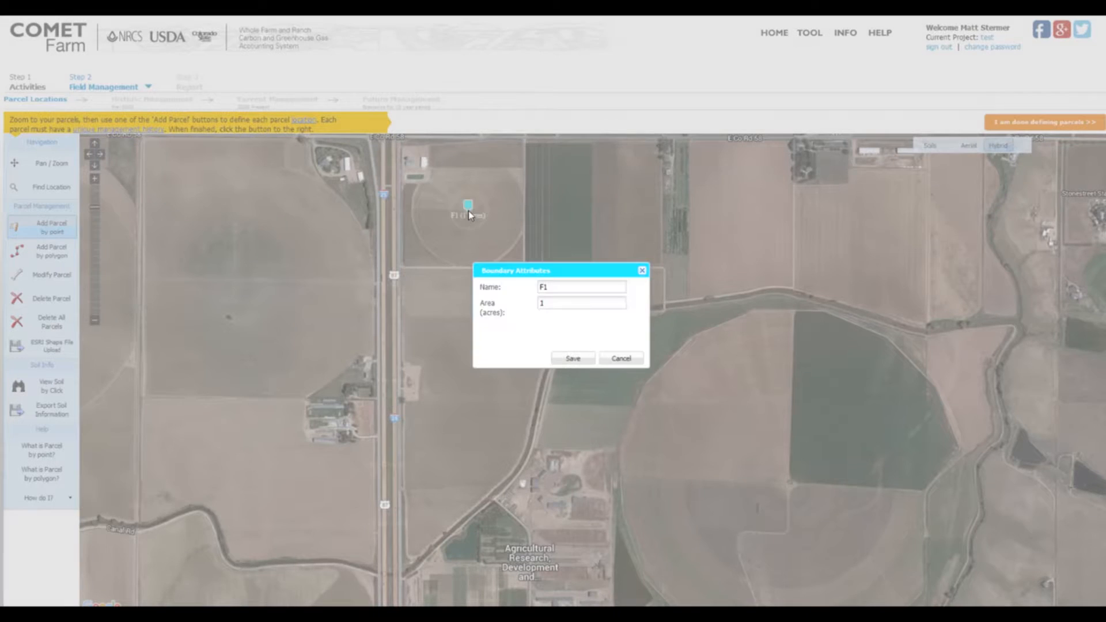
left_click(546, 303)
type("20")
left_click(573, 358)
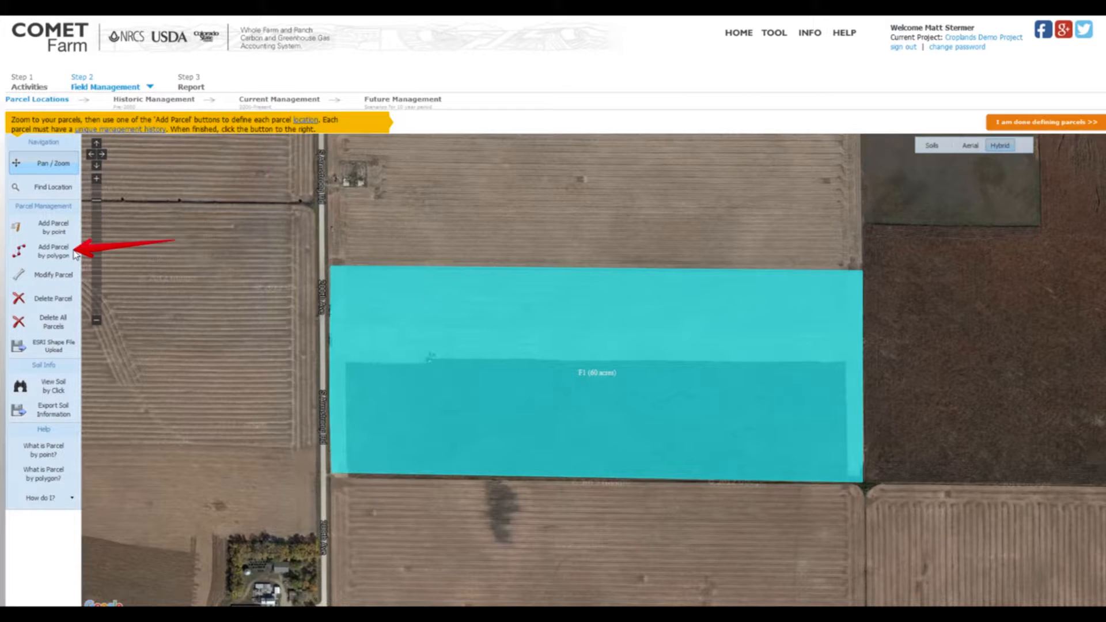
Try to rename the rectangular 60-acre polygon parcel to "corn", closing its boundary attributes without saving.
left_click(30, 251)
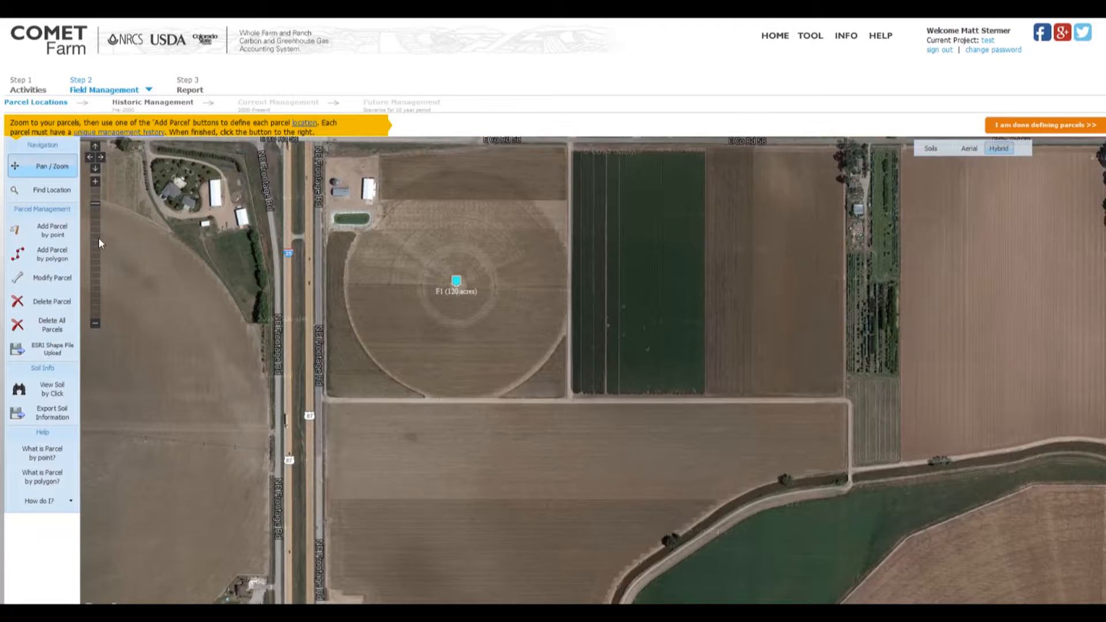
left_click(48, 278)
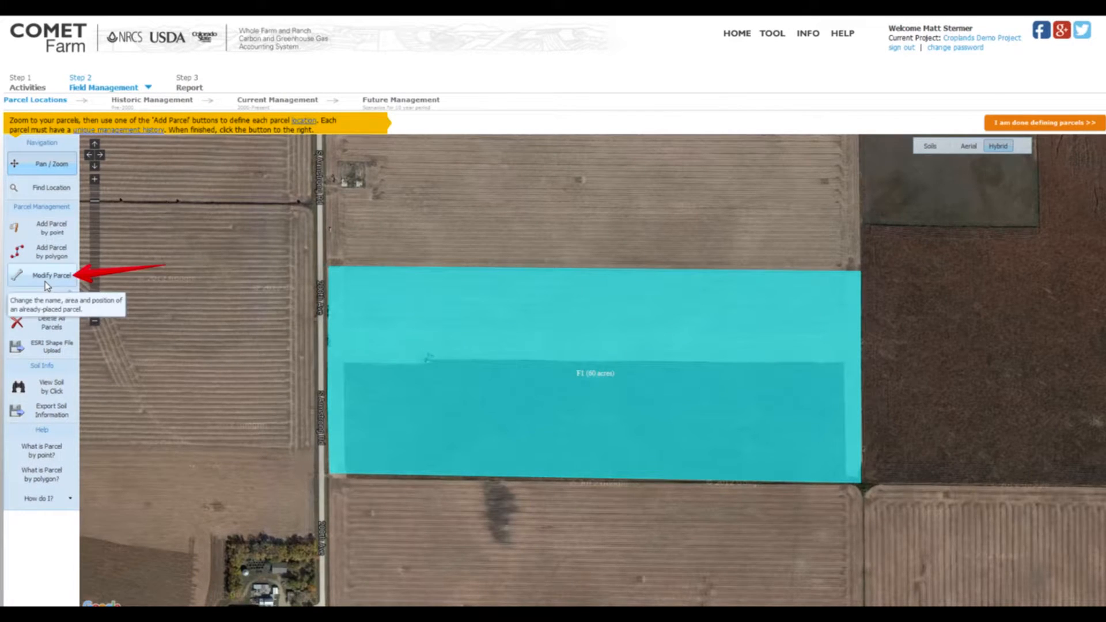
left_click(45, 281)
left_click(45, 274)
left_click(583, 371)
key("BackSpace")
key("BackSpace")
type("corn")
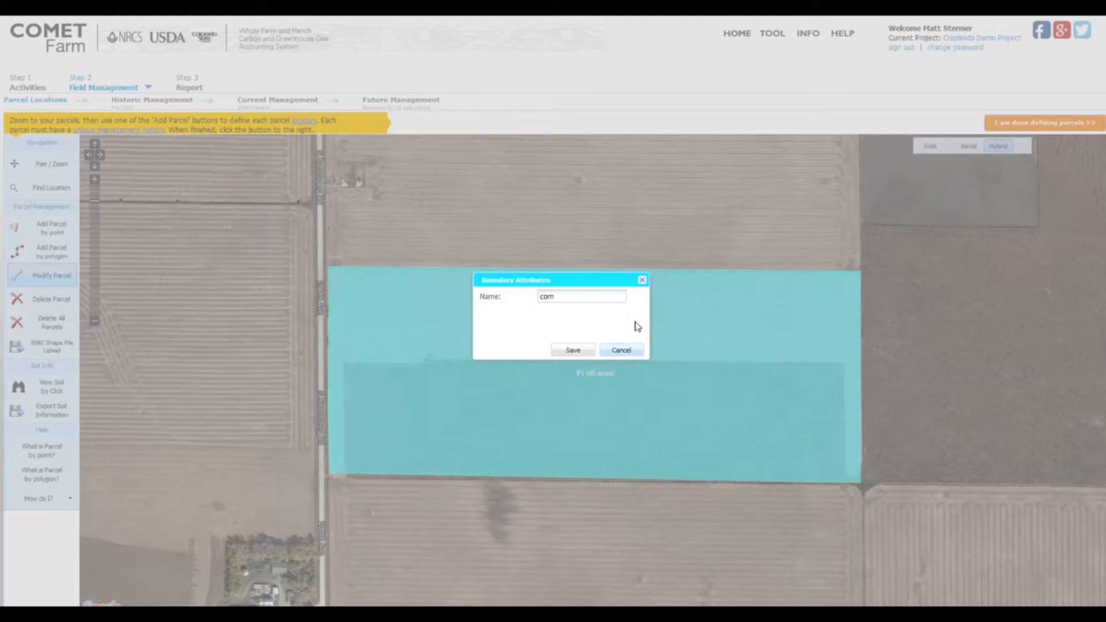
left_click(642, 280)
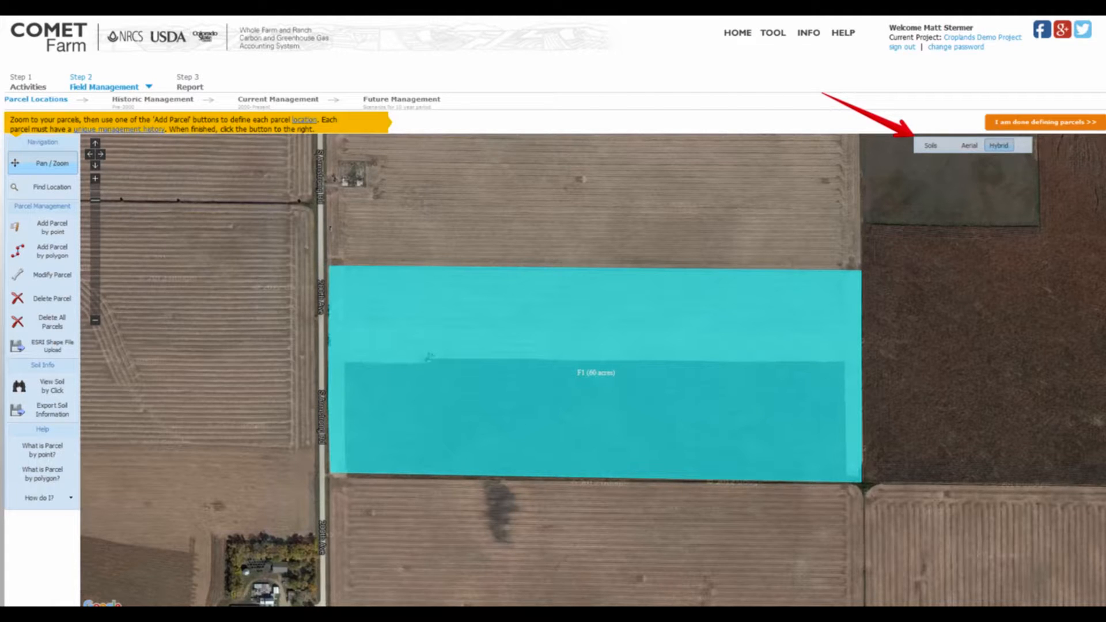
Show the soils layer on the map and look up the soil information for map unit 55 inside the parcel.
left_click(926, 149)
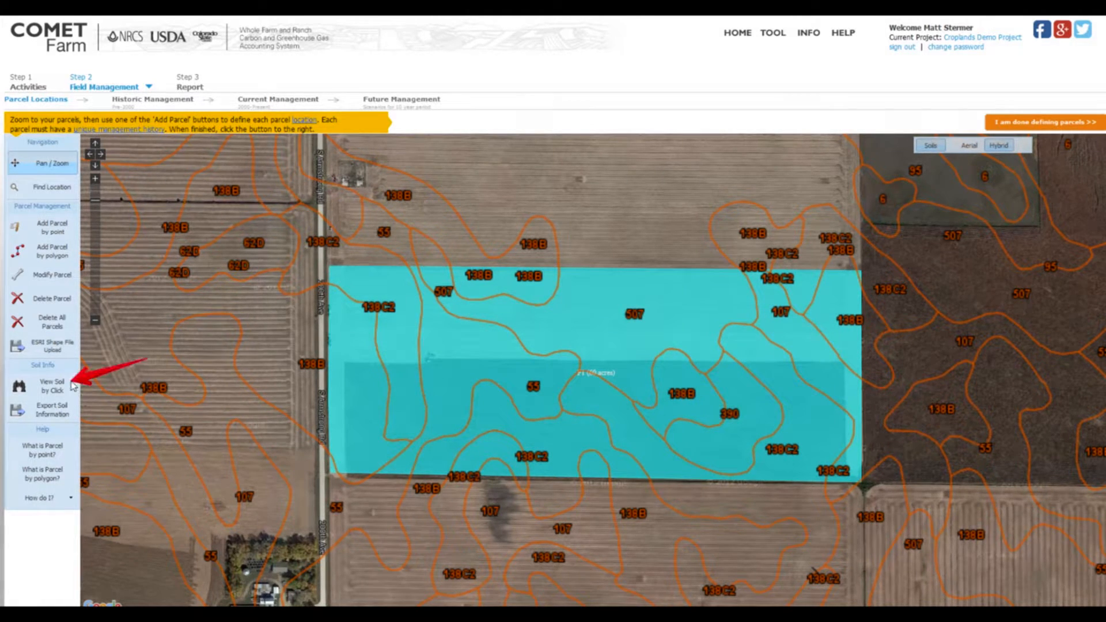
left_click(73, 386)
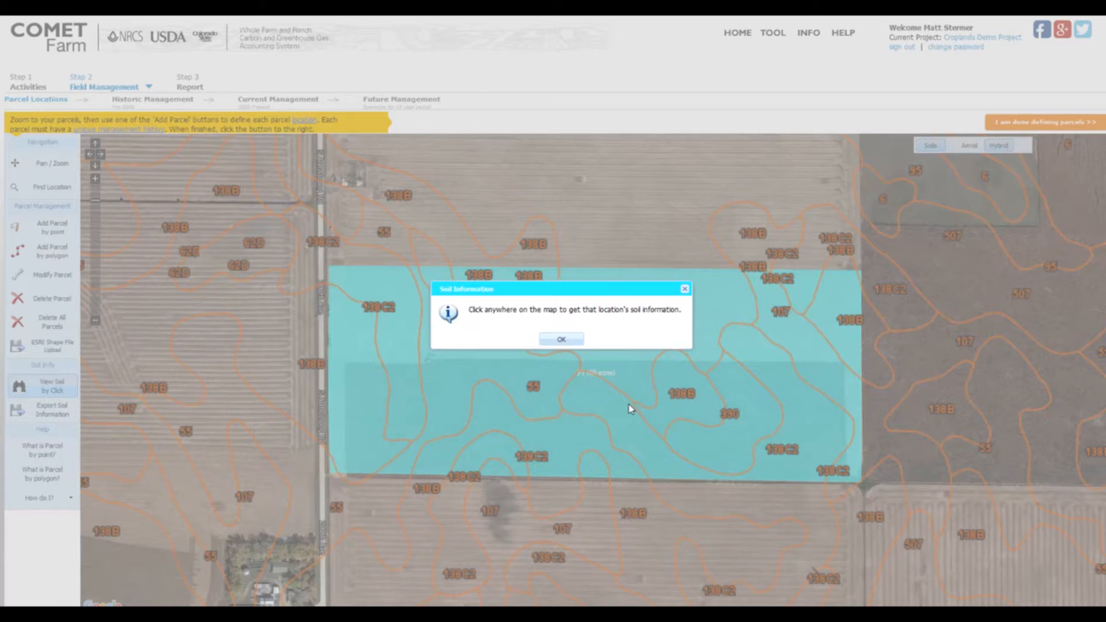
left_click(563, 341)
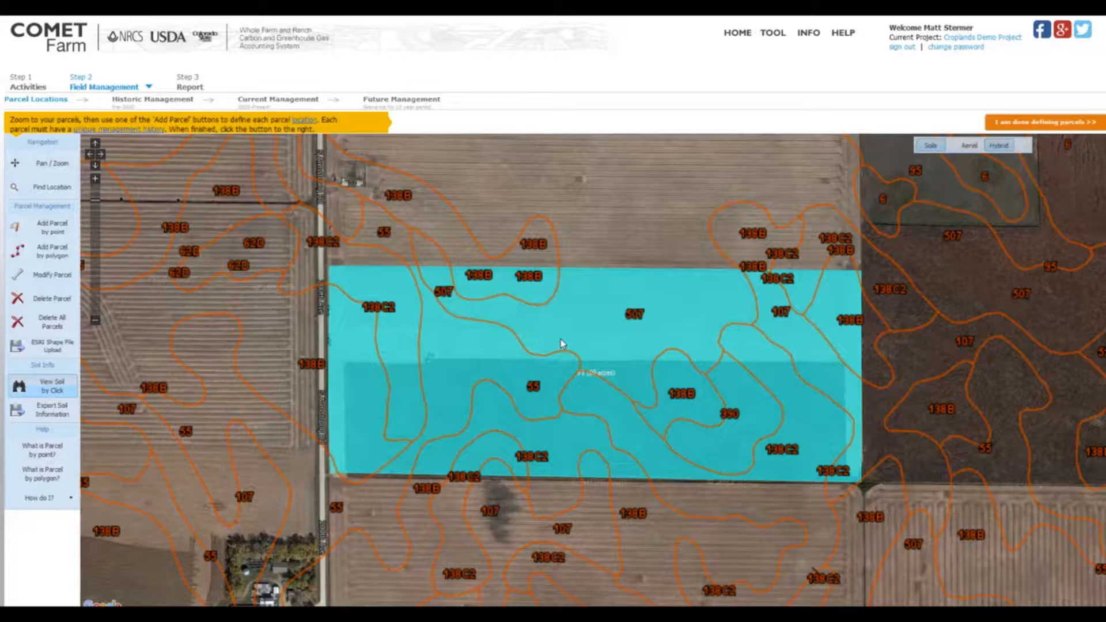
left_click(533, 390)
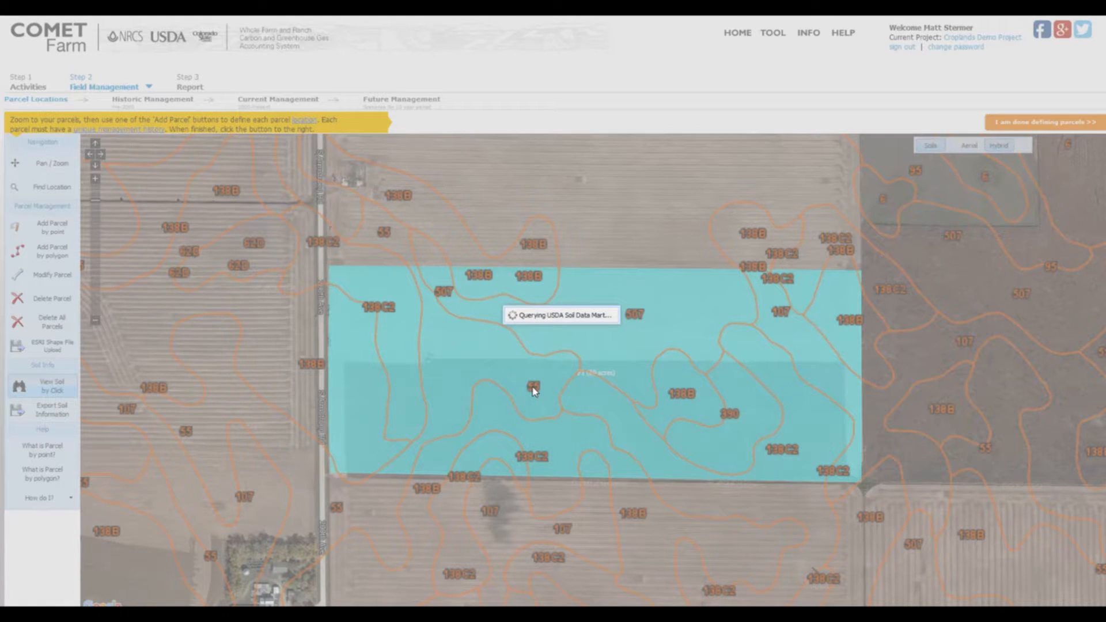
left_click(632, 429)
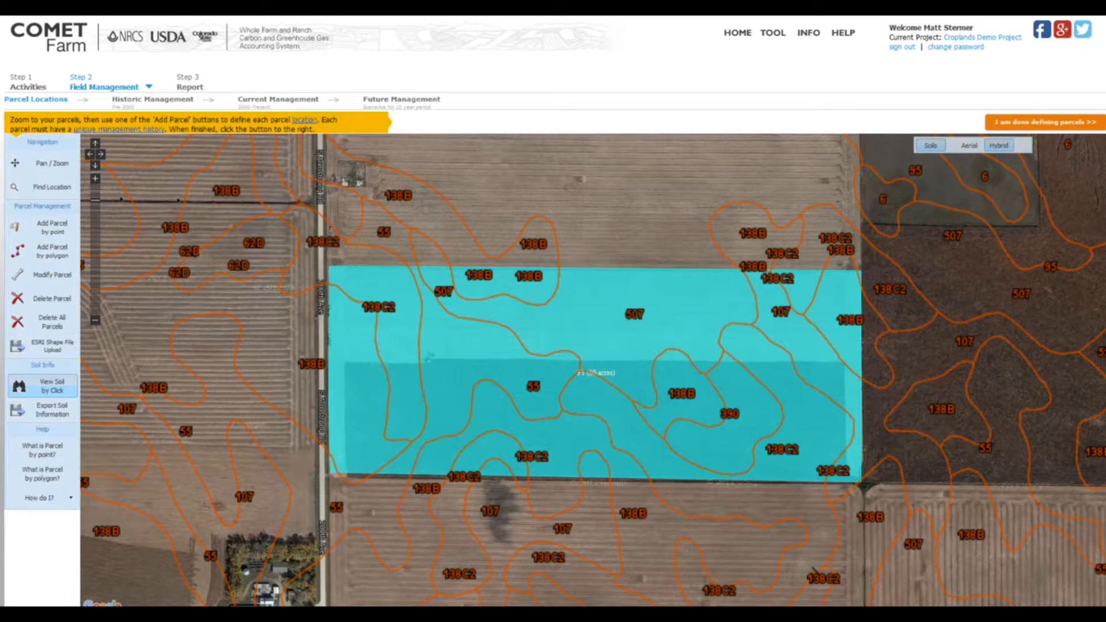
Export the parcel's soil information as SoilInfo.csv and open it with Microsoft Excel.
left_click(29, 414)
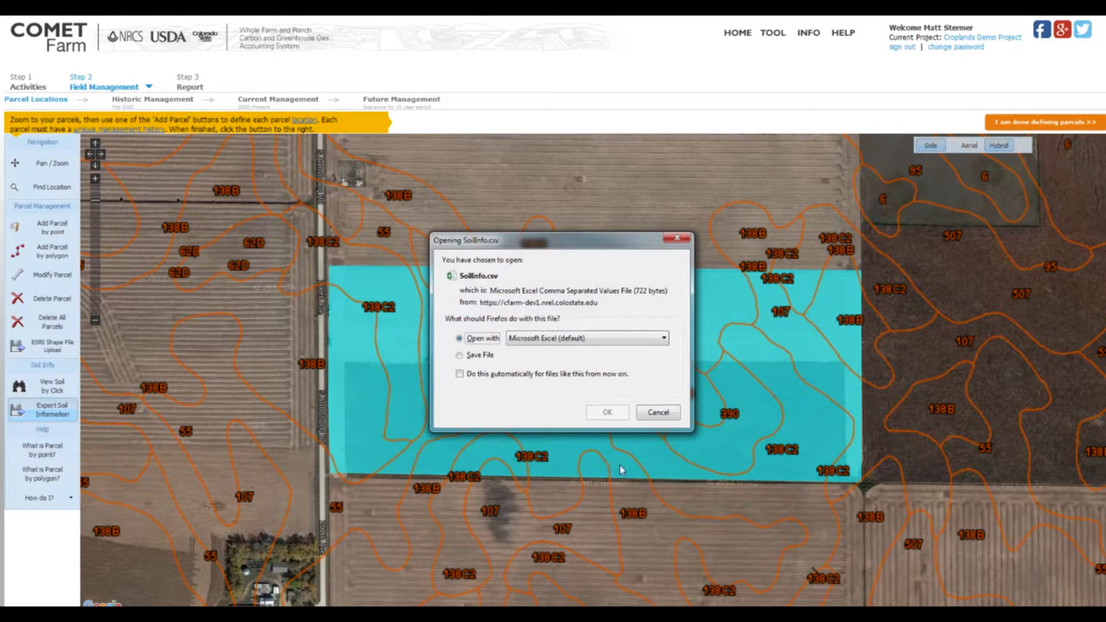
left_click(607, 413)
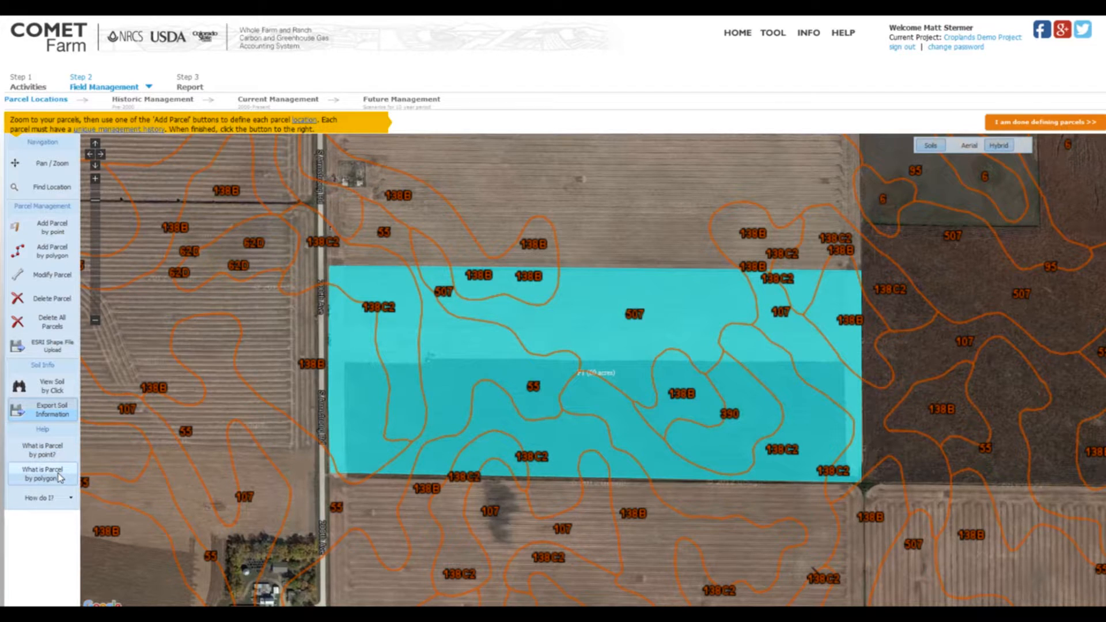
View the help video on adding a parcel by polygon and close it.
left_click(70, 499)
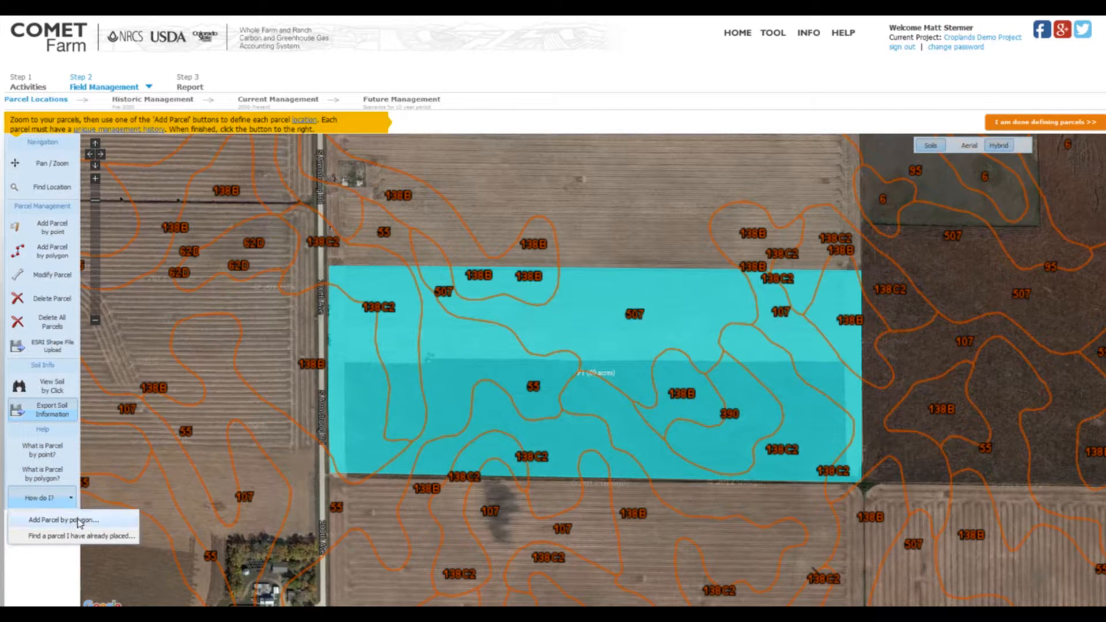
left_click(128, 522)
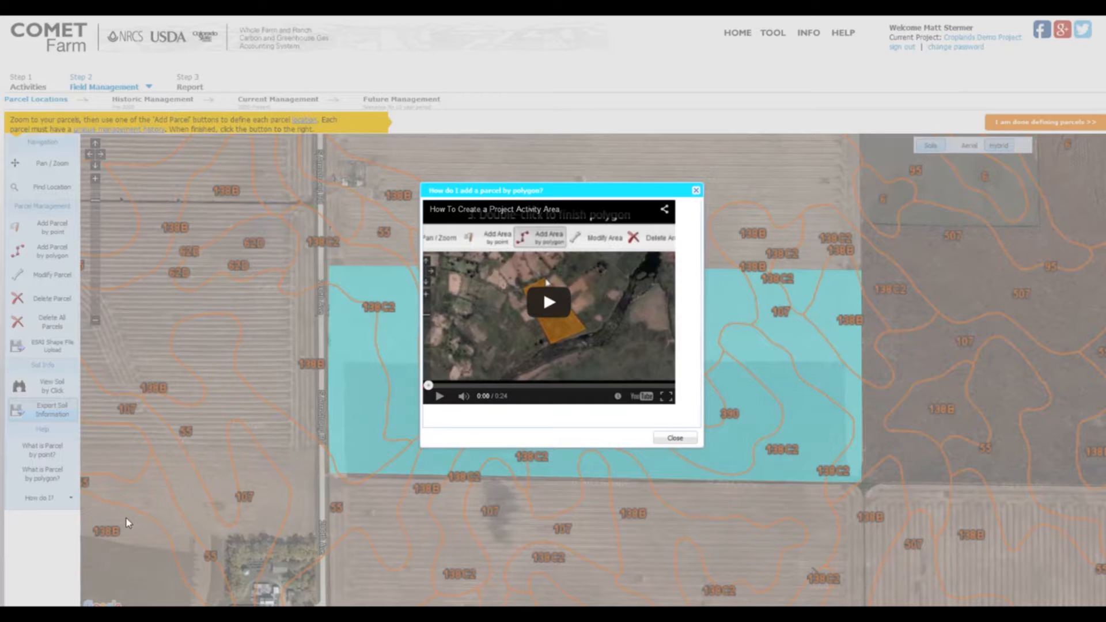
left_click(675, 438)
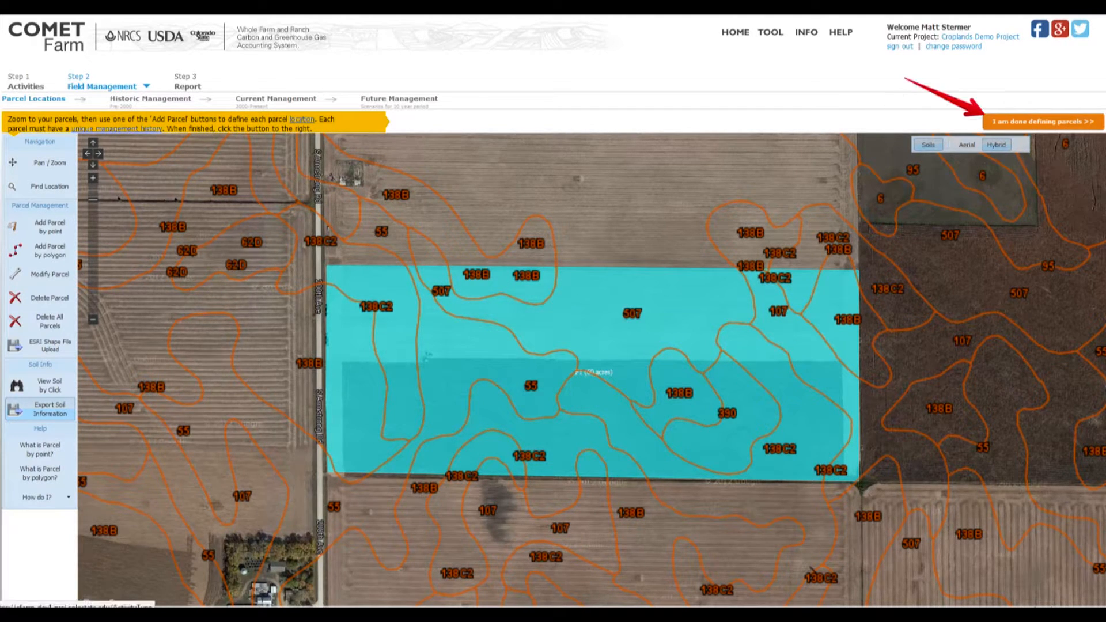
Finish defining parcels and set parcel F1's historic management to Upland Non-Irrigated (Pre 1980s), Non-Irrigated: Corn-Soybean and Intensive Tillage.
left_click(1049, 122)
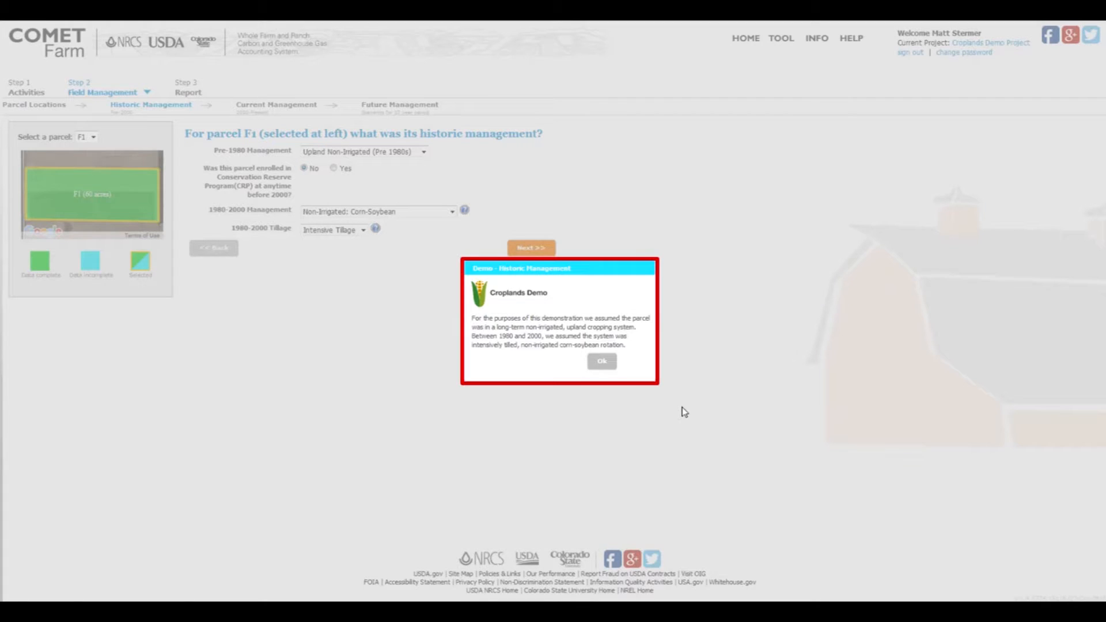
left_click(601, 361)
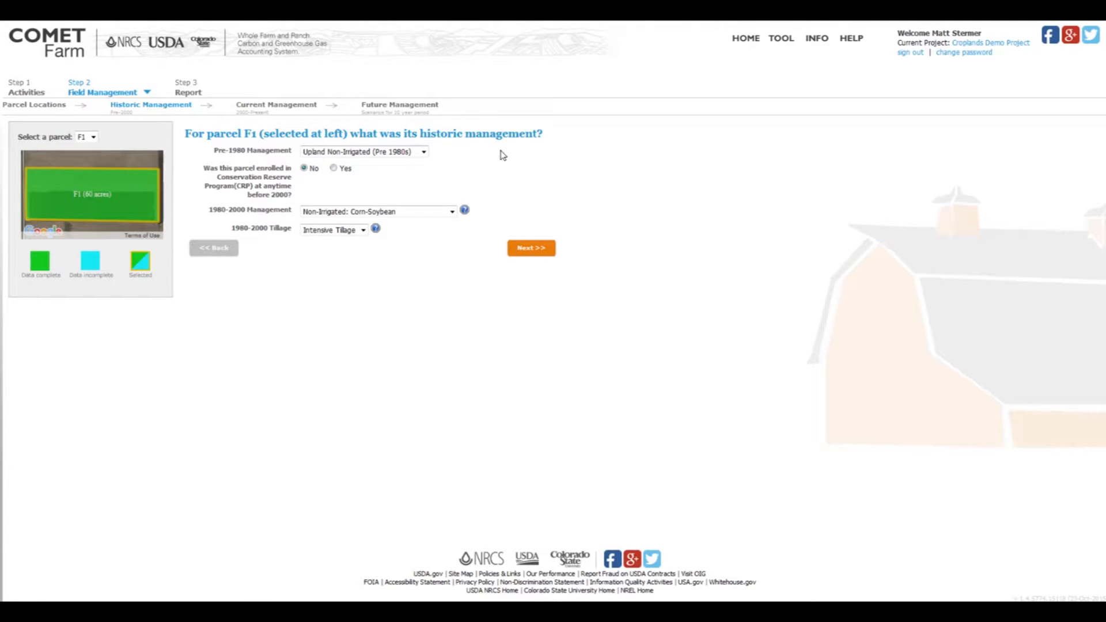
left_click(424, 153)
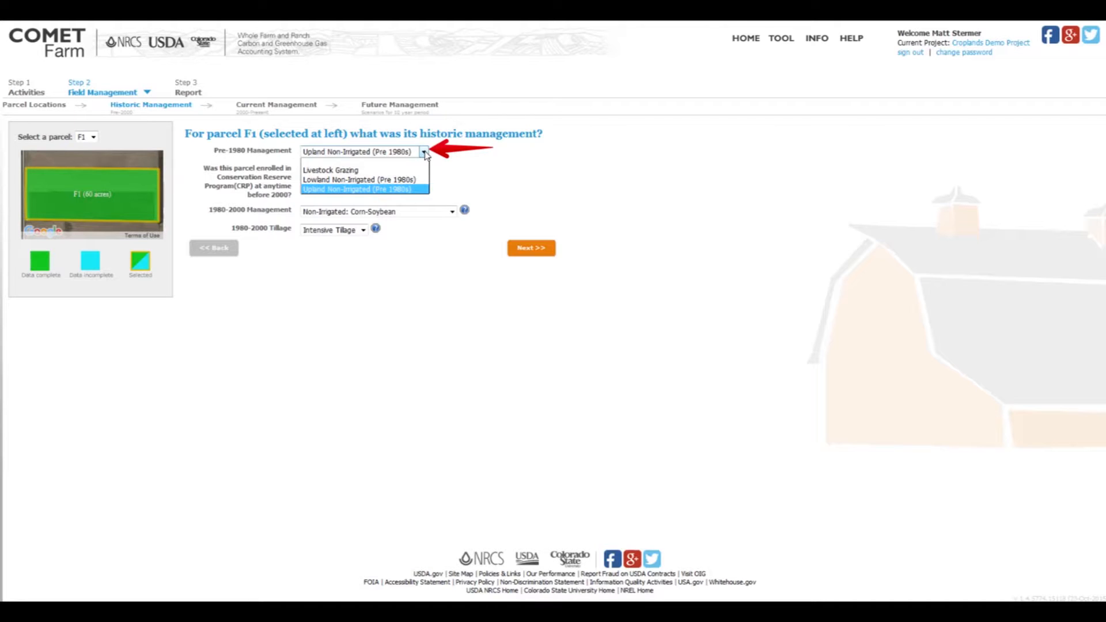
left_click(407, 190)
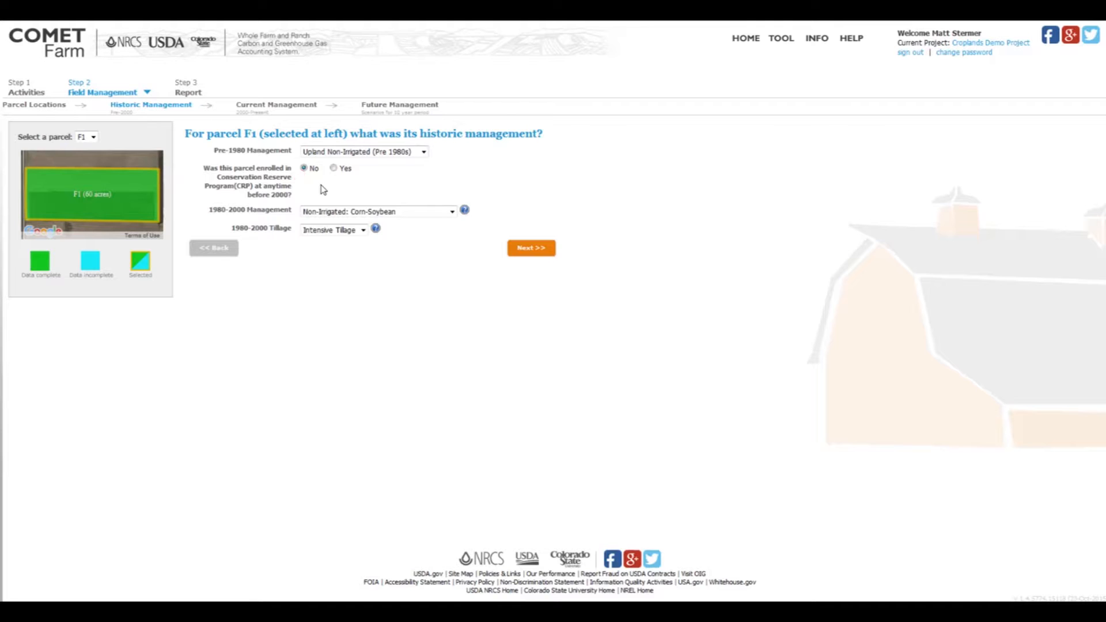
left_click(452, 213)
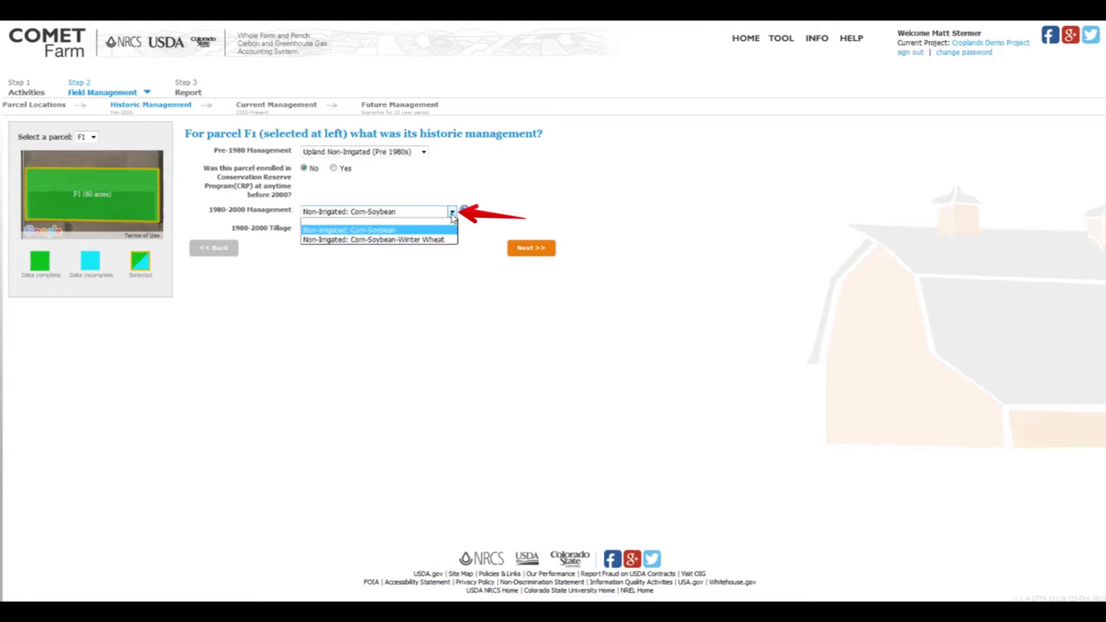
left_click(385, 232)
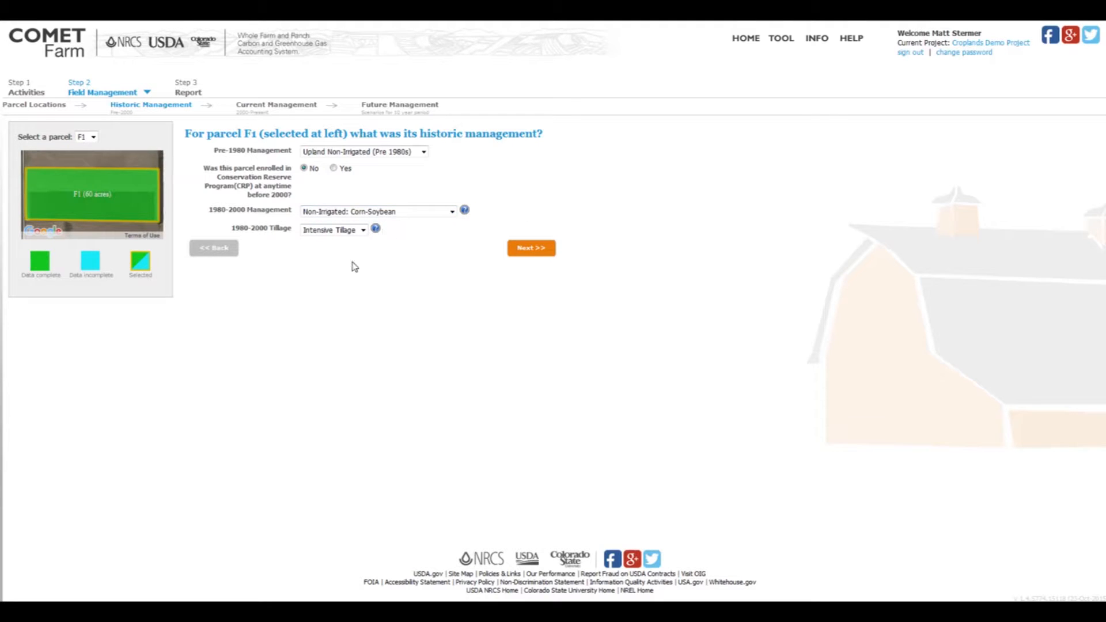
left_click(363, 231)
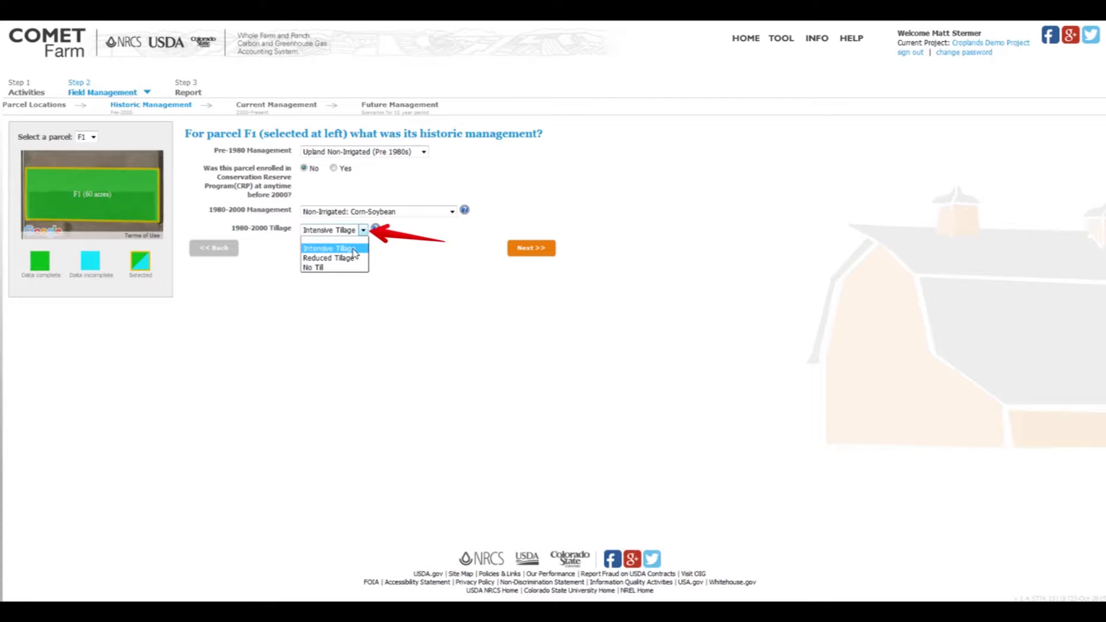
left_click(354, 253)
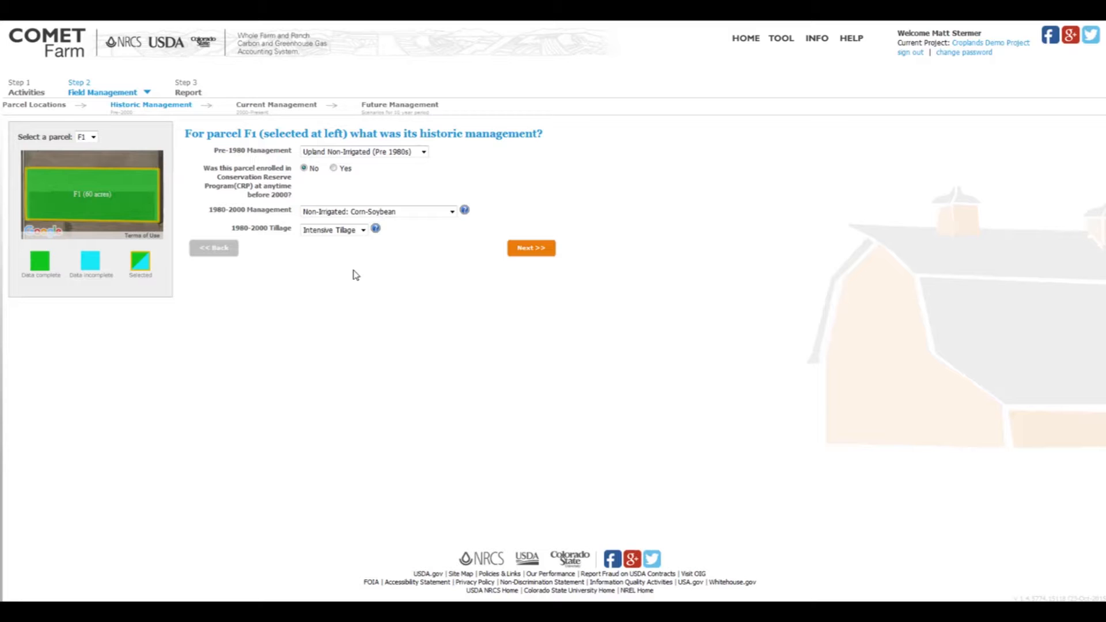
Continue to Current Management and dismiss the Croplands Demo explanation of the assumed practices.
left_click(529, 250)
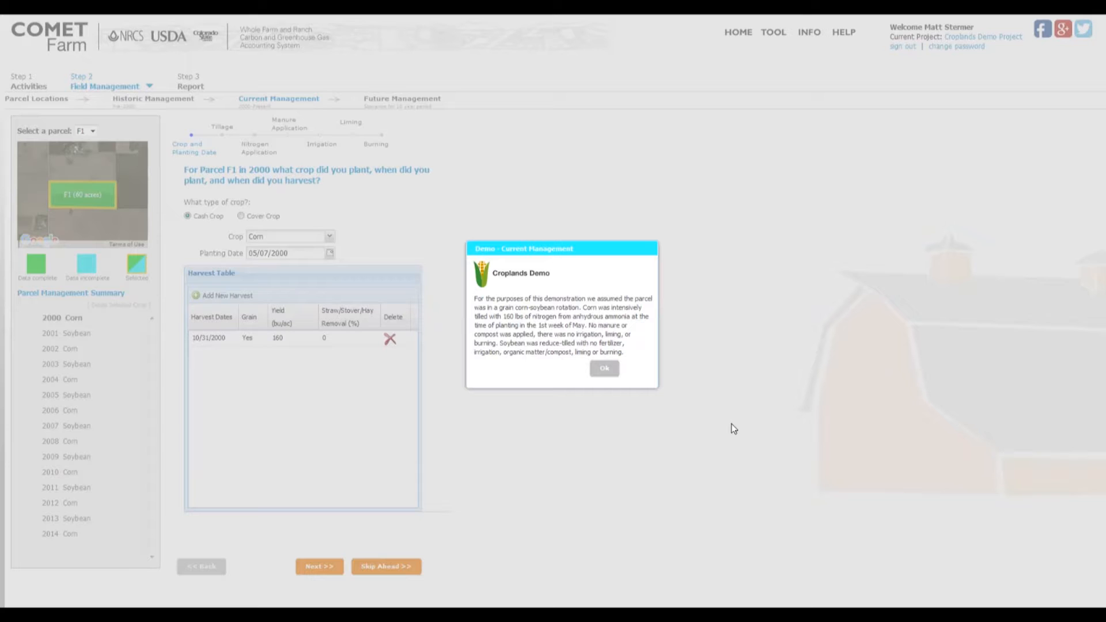
left_click(604, 369)
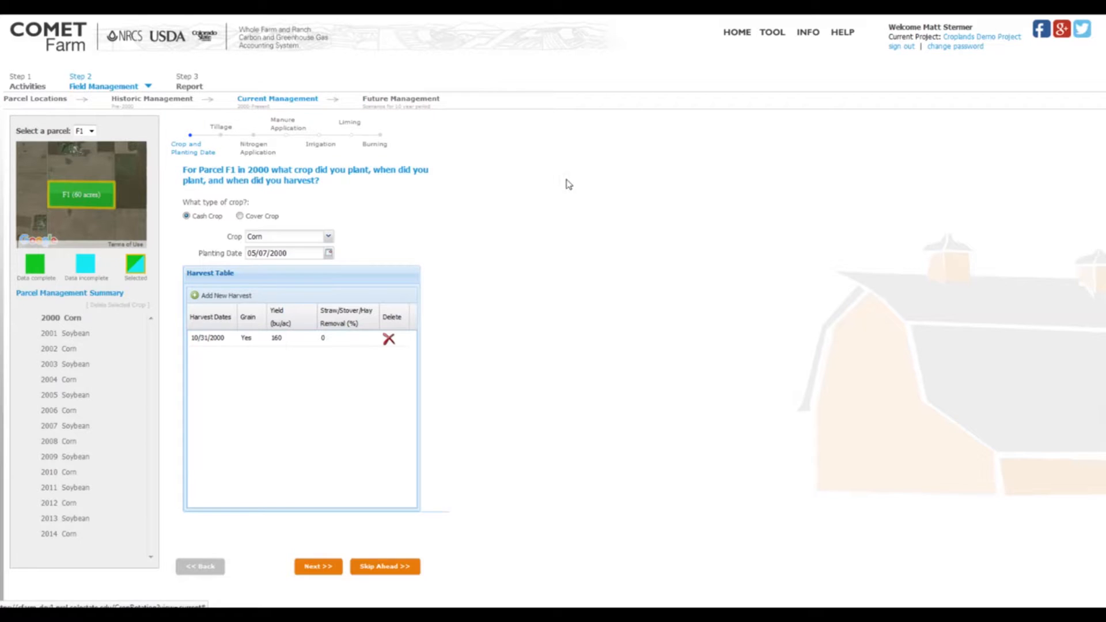
Check the parcel choices with F1 selected and examine its yearly crops from 2000 to 2014 in the Parcel Management Summary.
left_click(92, 132)
left_click(88, 199)
left_click_drag(26, 309, 105, 544)
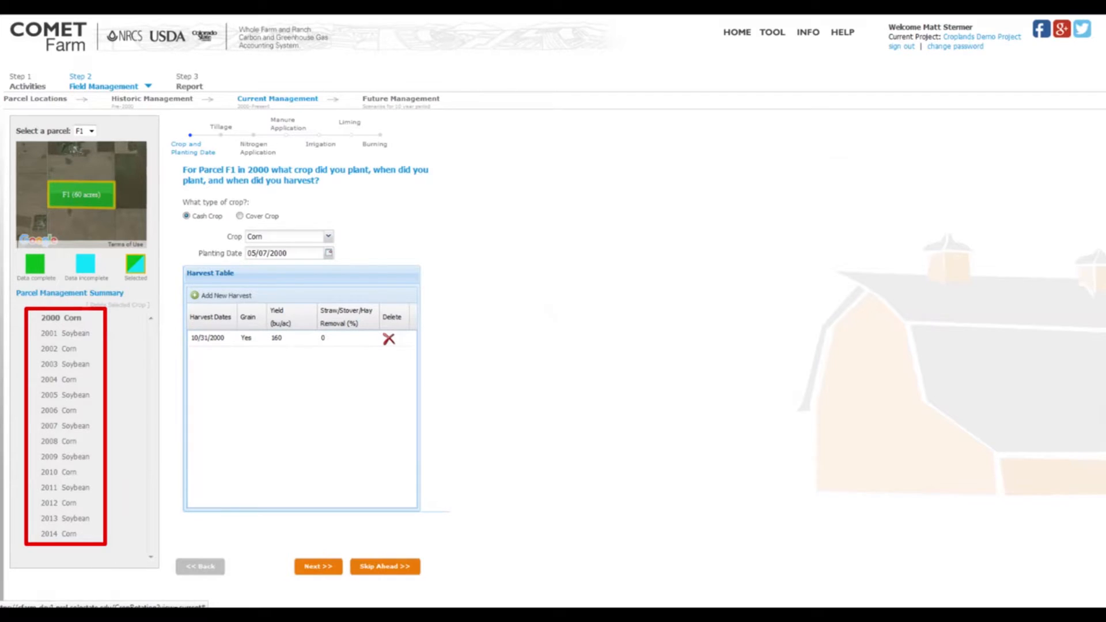
key("Escape")
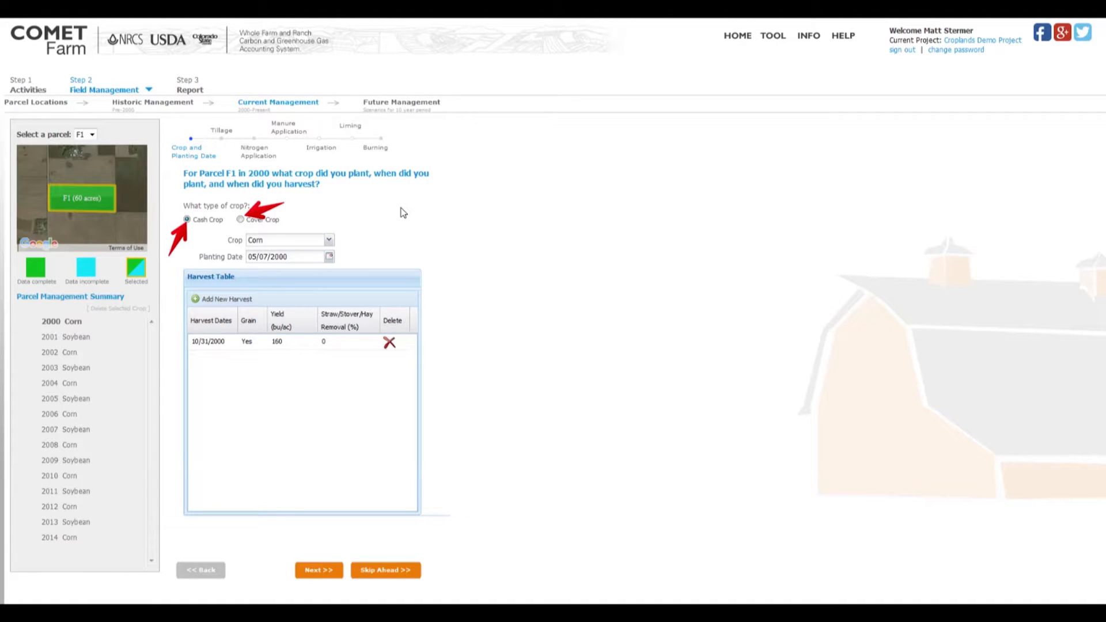
Review the cash crop choices for parcel F1 in 2000, keep Corn, and check the planting date calendar.
left_click(330, 241)
mouse_move(331, 273)
left_mouse_down()
mouse_move(332, 351)
mouse_move(334, 261)
left_mouse_up()
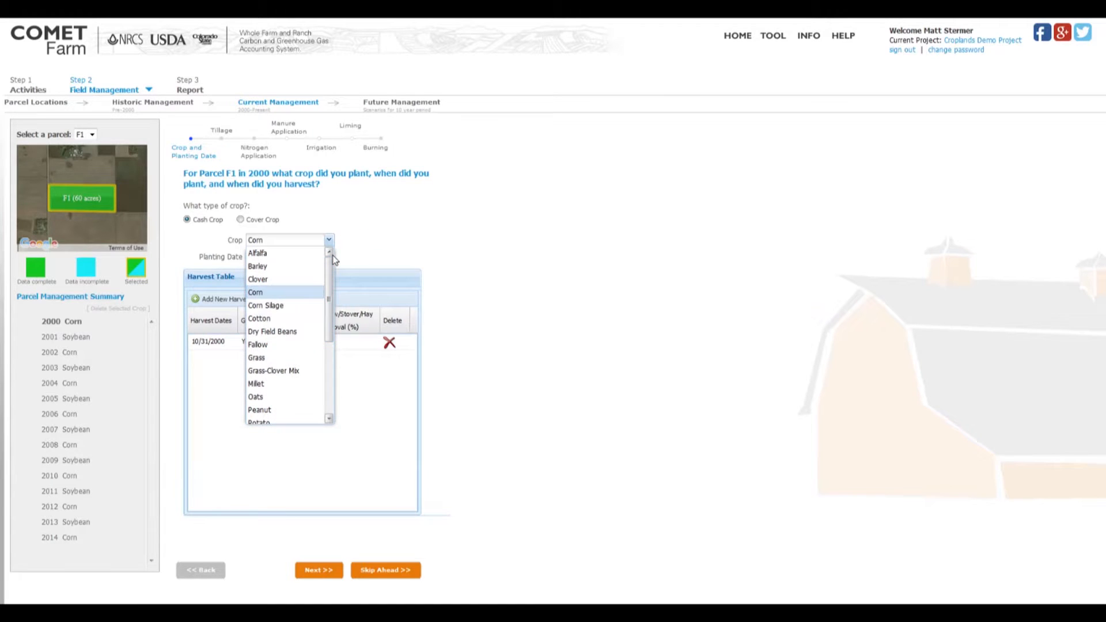
left_click(268, 292)
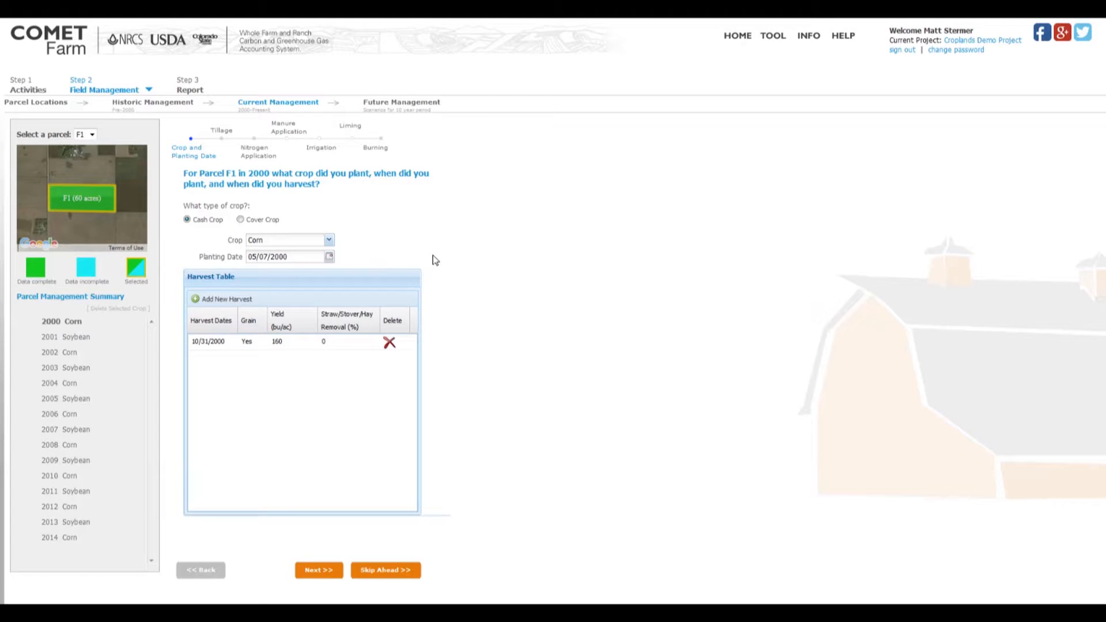
left_click(329, 258)
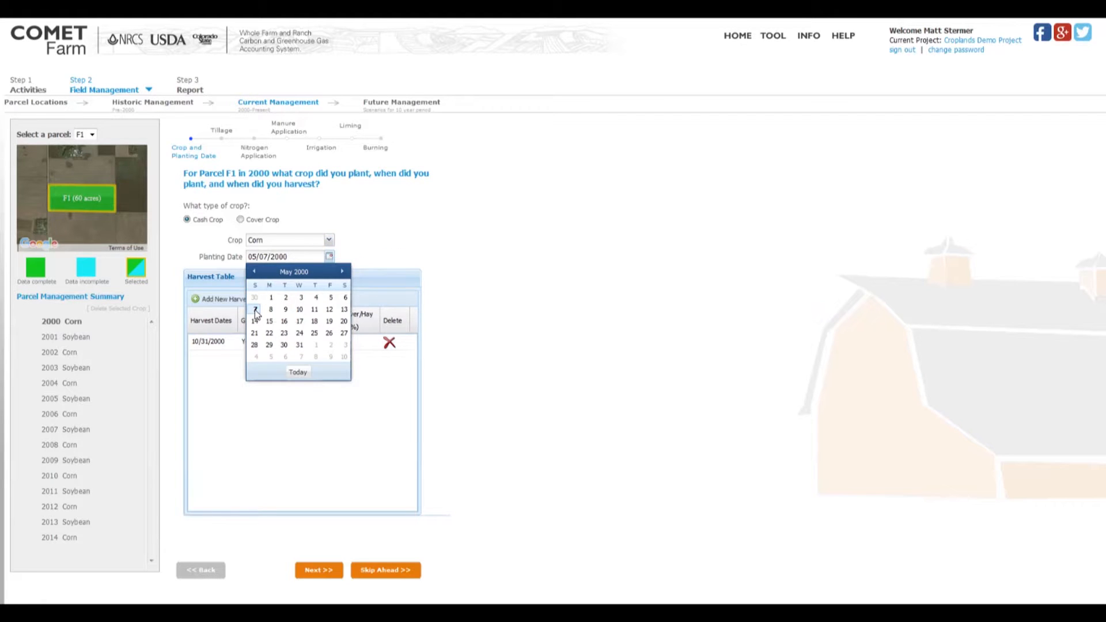
left_click(515, 277)
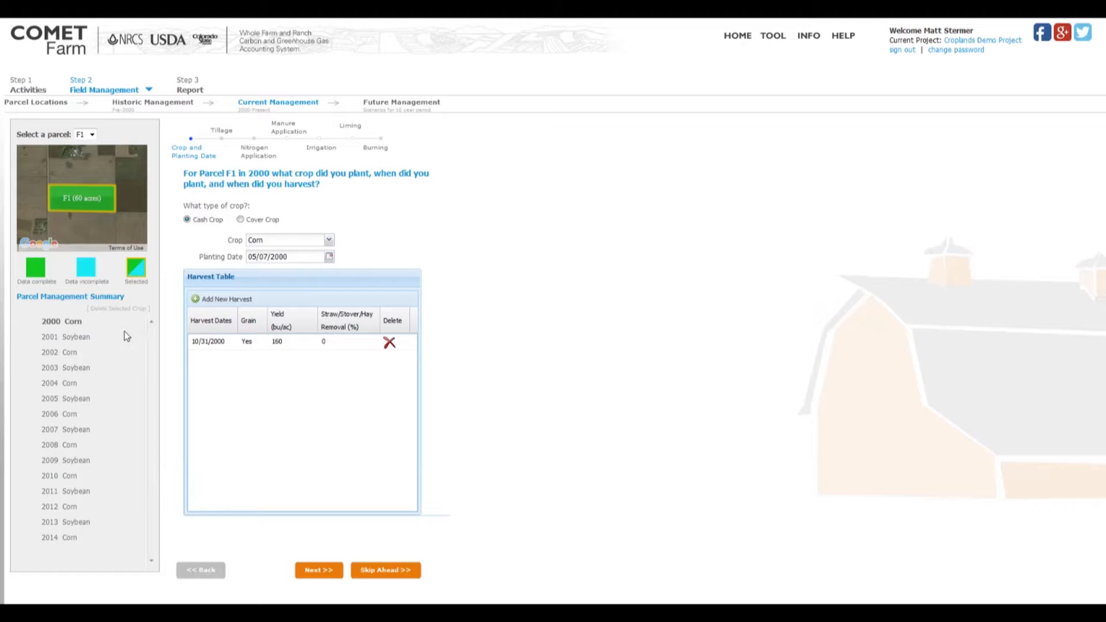
Add a second harvest to the 2000 Harvest Table and check the calendar for its harvest date.
left_click(243, 299)
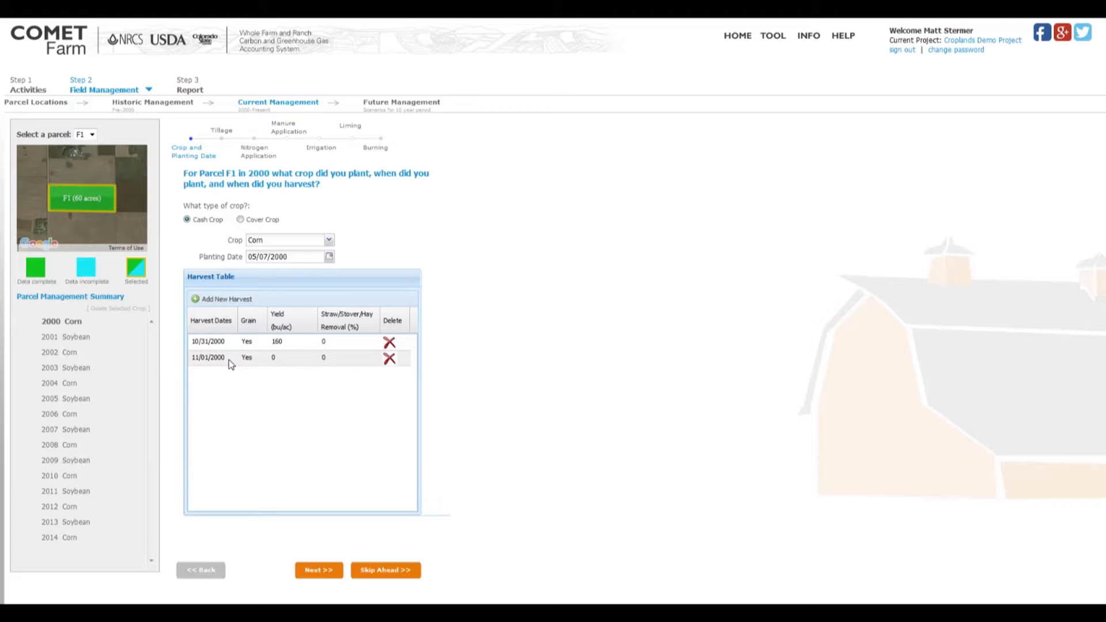
left_click(231, 360)
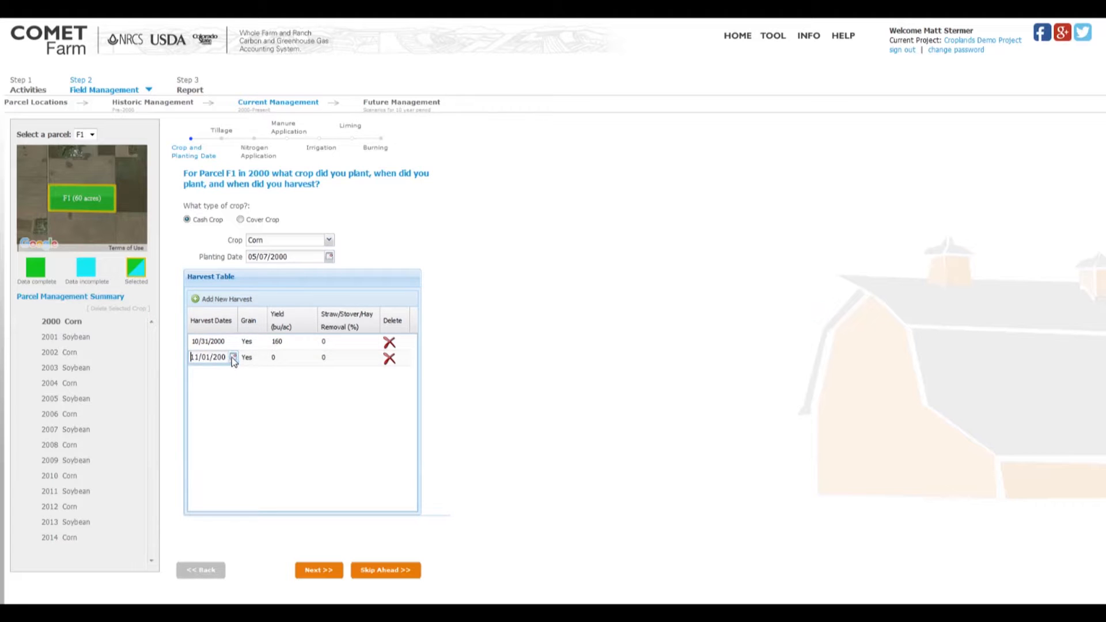
left_click(233, 358)
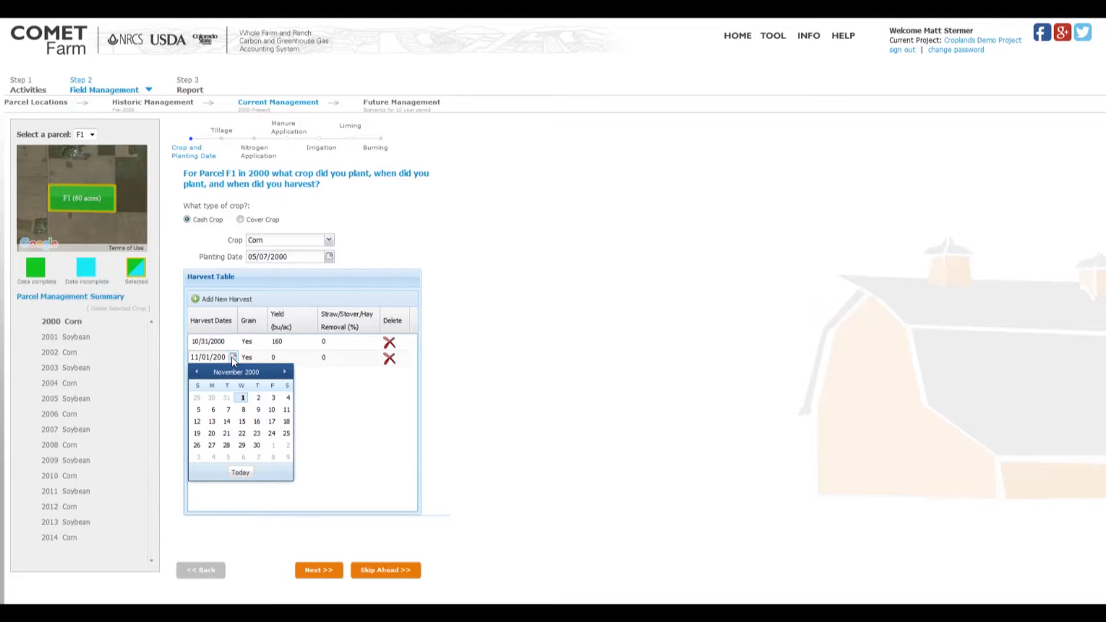
left_click(233, 358)
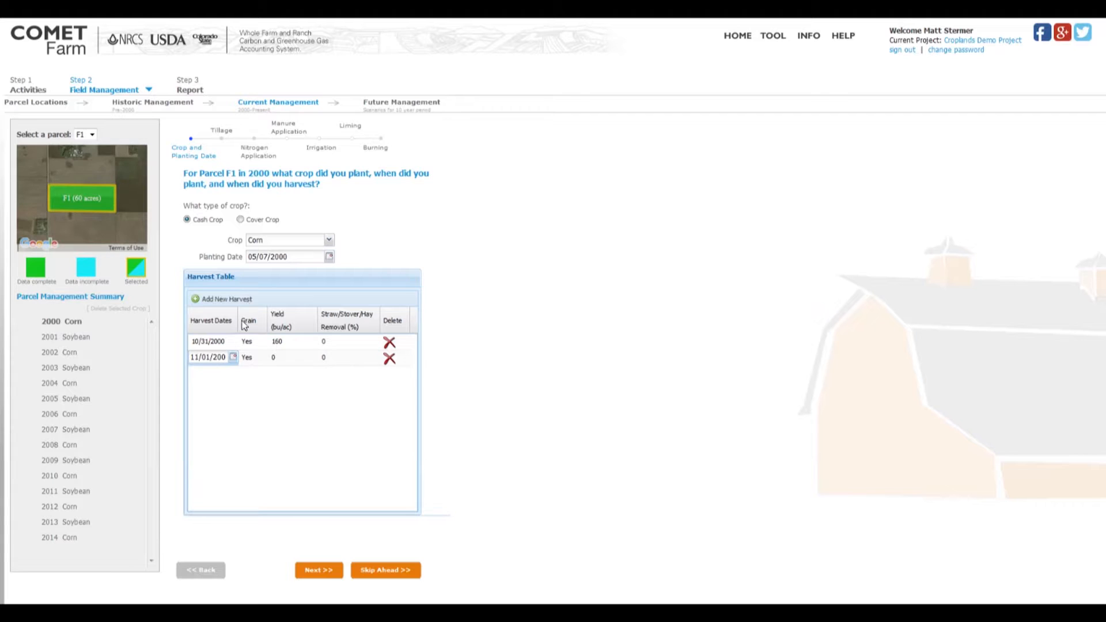
Try the grain options for the second harvest and set its Grain value to Yes.
left_click(254, 358)
left_click(254, 359)
left_click(265, 400)
left_click(253, 358)
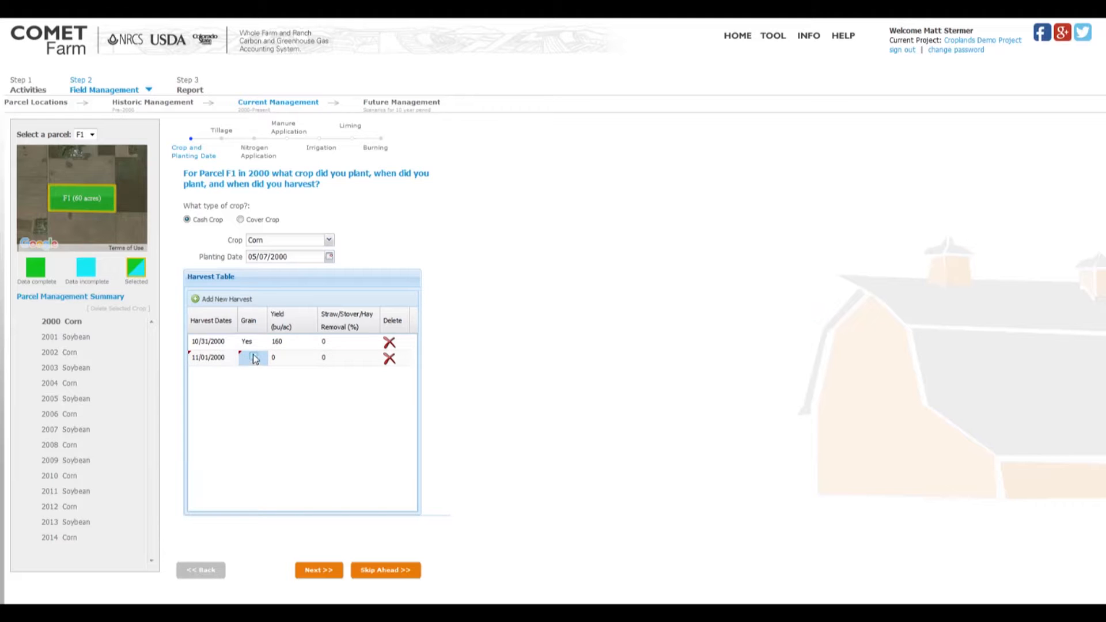
left_click(254, 359)
left_click(269, 413)
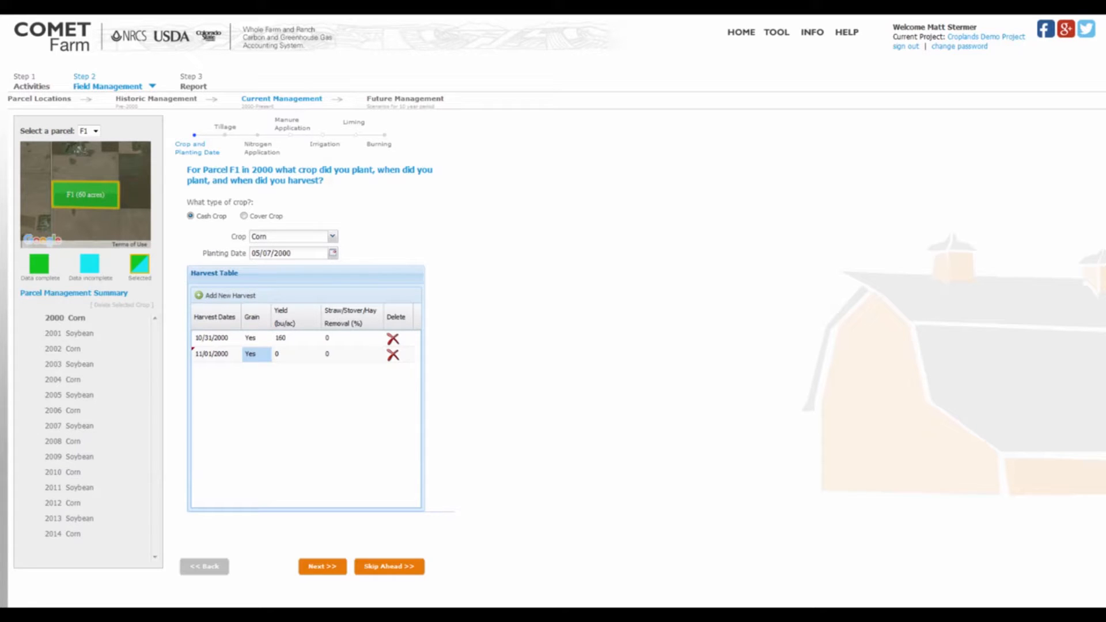
Try 100 as the second harvest's straw/stover/hay removal percentage and replace it with 30.
left_click(301, 354)
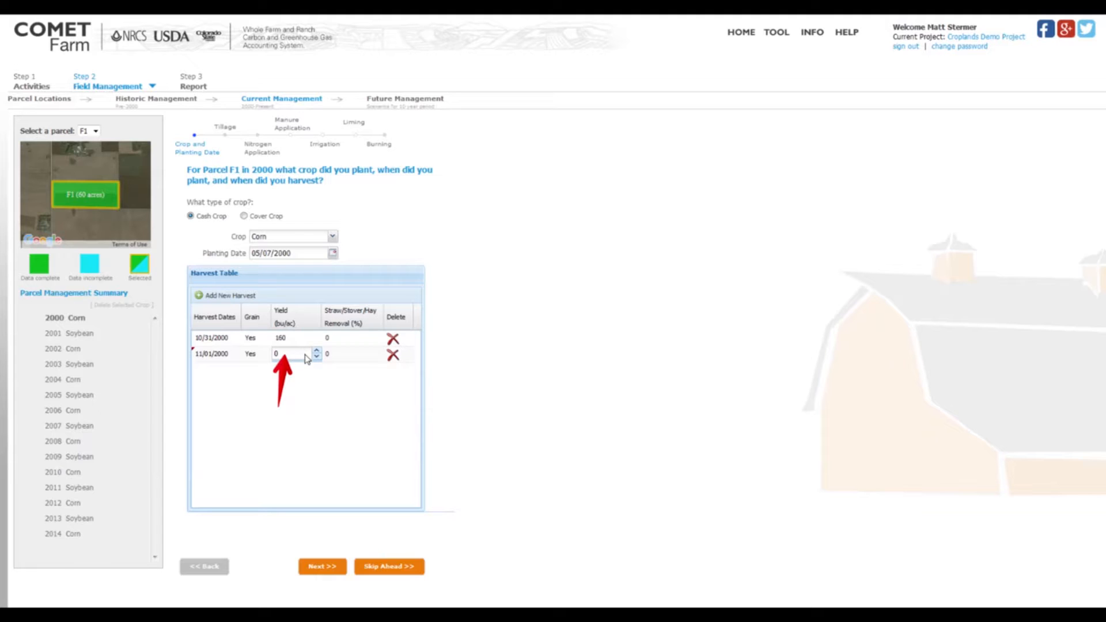
left_click(362, 357)
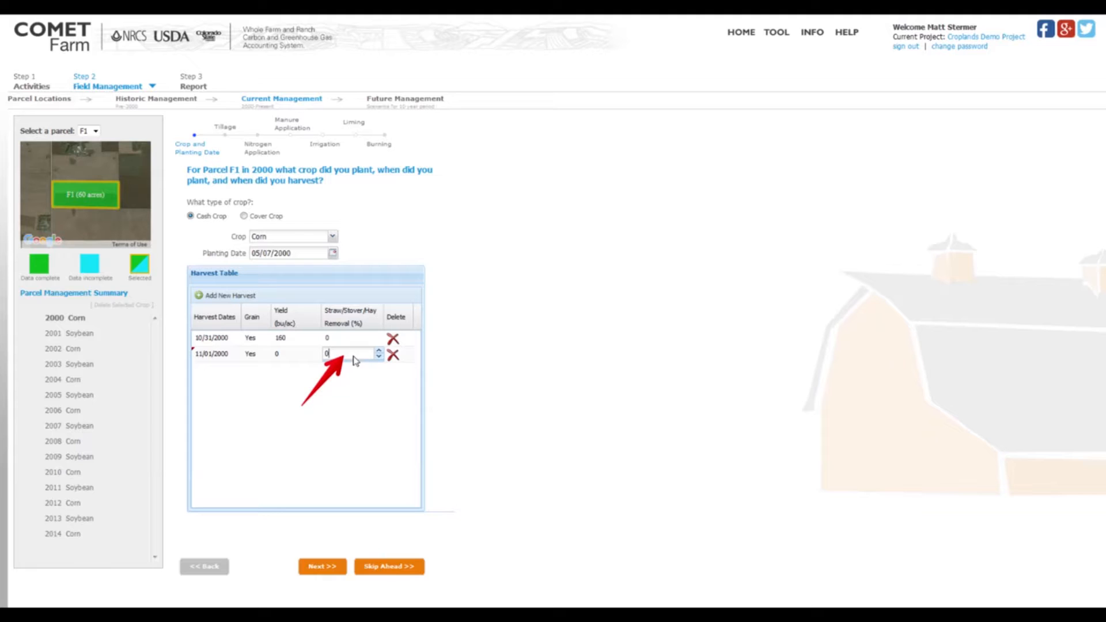
key("BackSpace")
type("100")
key("BackSpace")
key("BackSpace")
key("BackSpace")
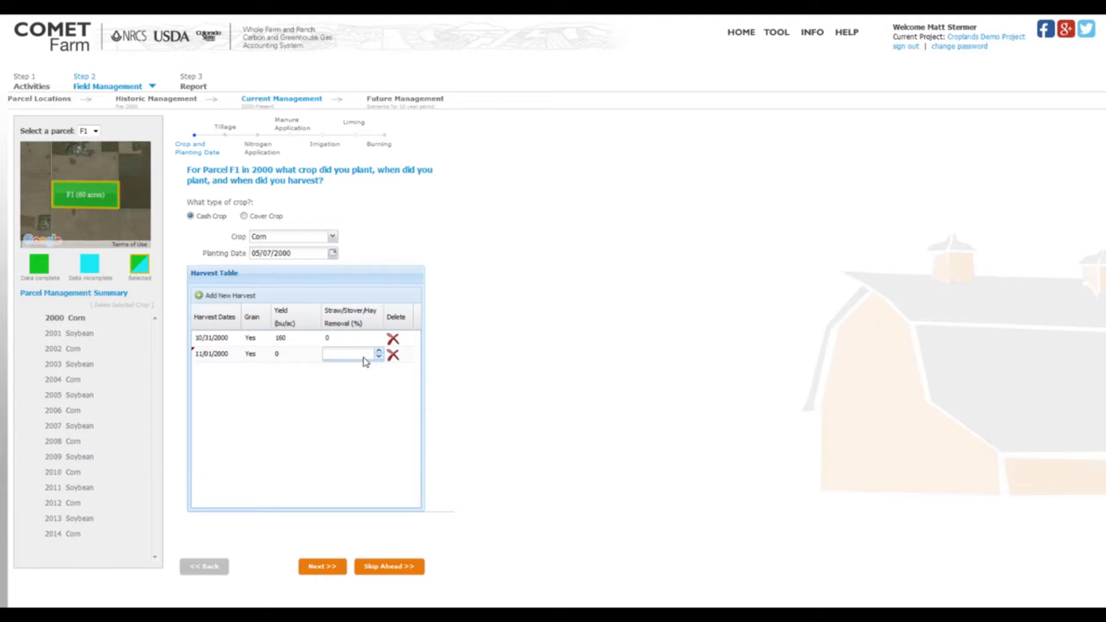
type("30")
left_click(515, 403)
Delete the second harvest row and continue to the 2000 tillage practices.
left_click(393, 355)
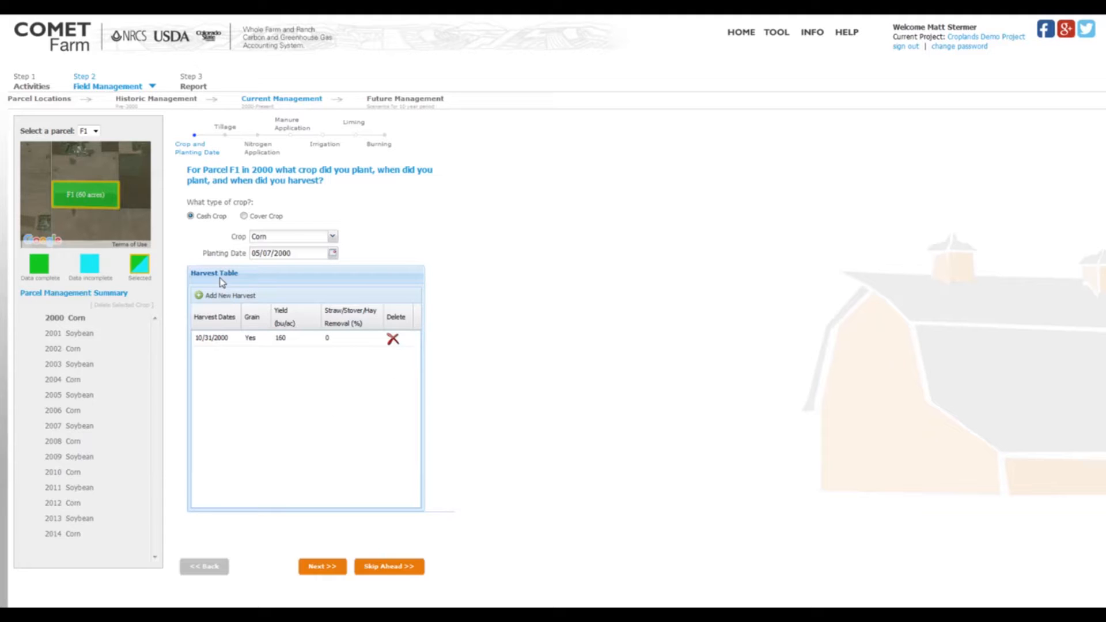
left_click(321, 567)
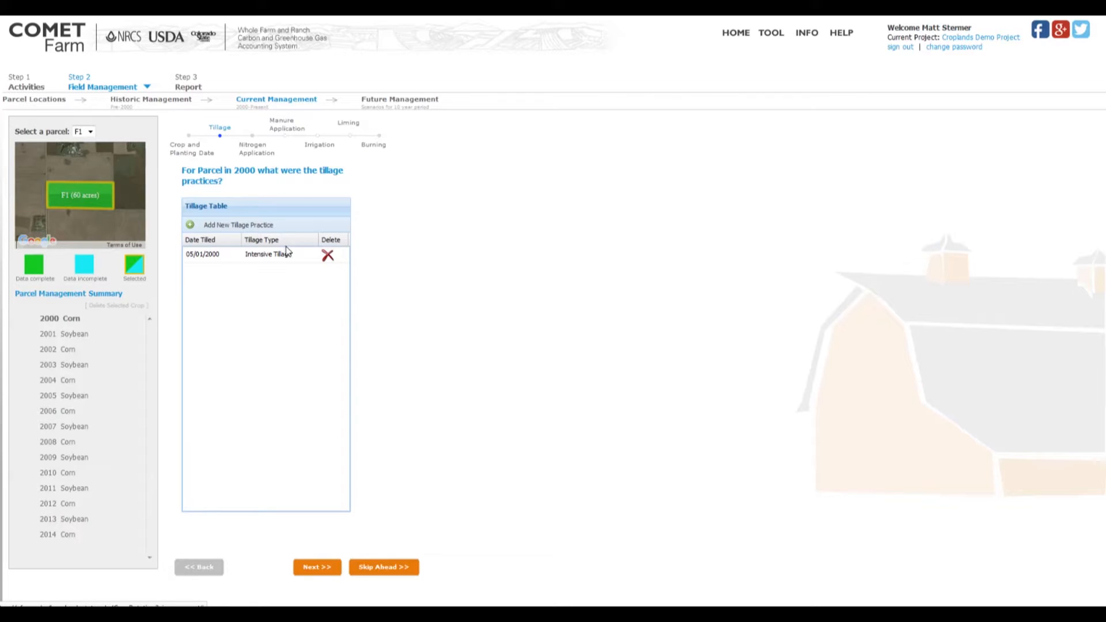
Add a second tillage practice for 2000, check its date calendar, and set its tillage type to No Tillage.
left_click(206, 225)
left_click(218, 271)
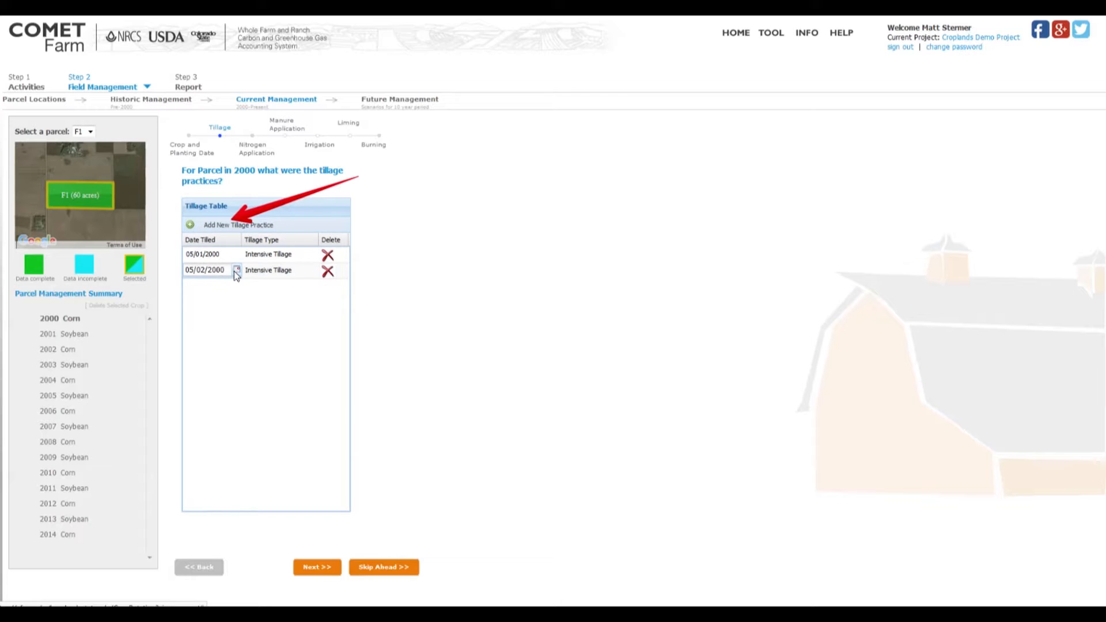
left_click(236, 269)
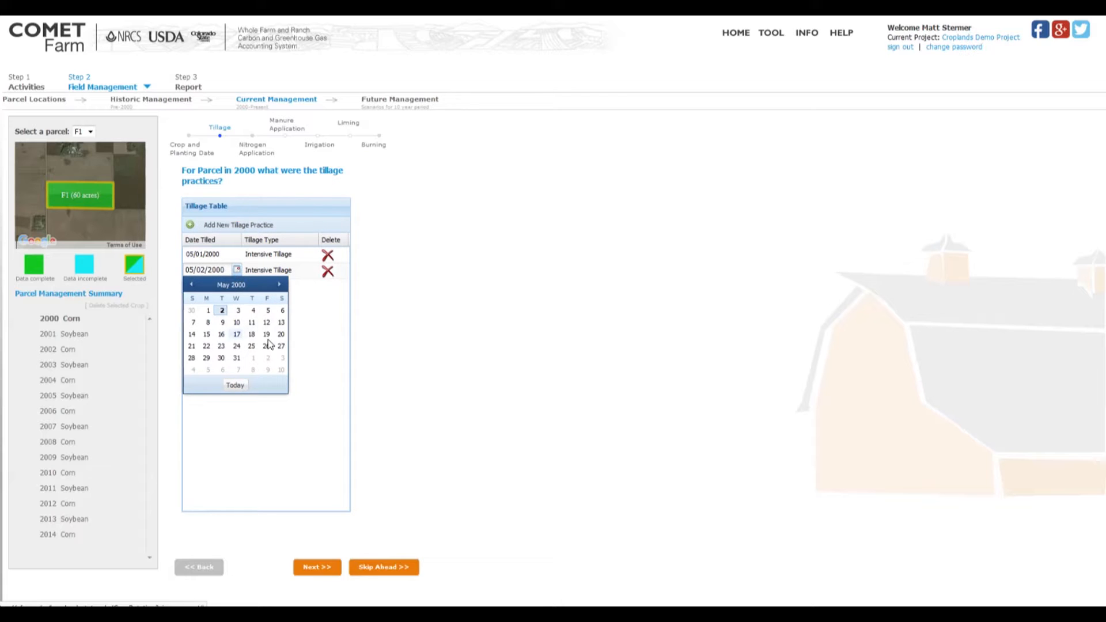
left_click(321, 338)
left_click(295, 272)
left_click(295, 272)
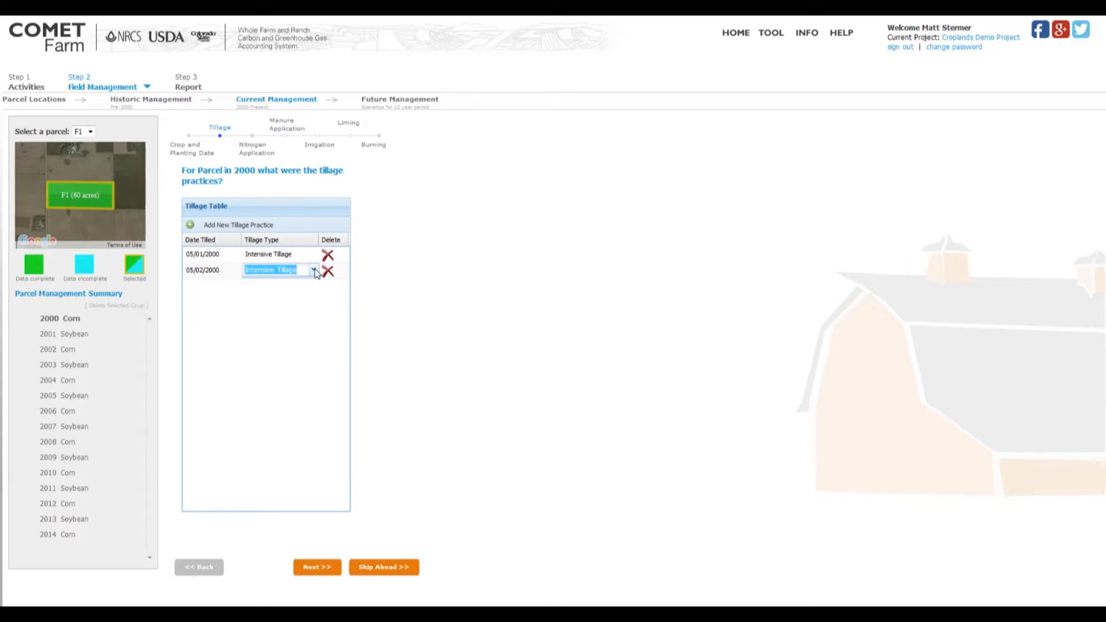
left_click(314, 270)
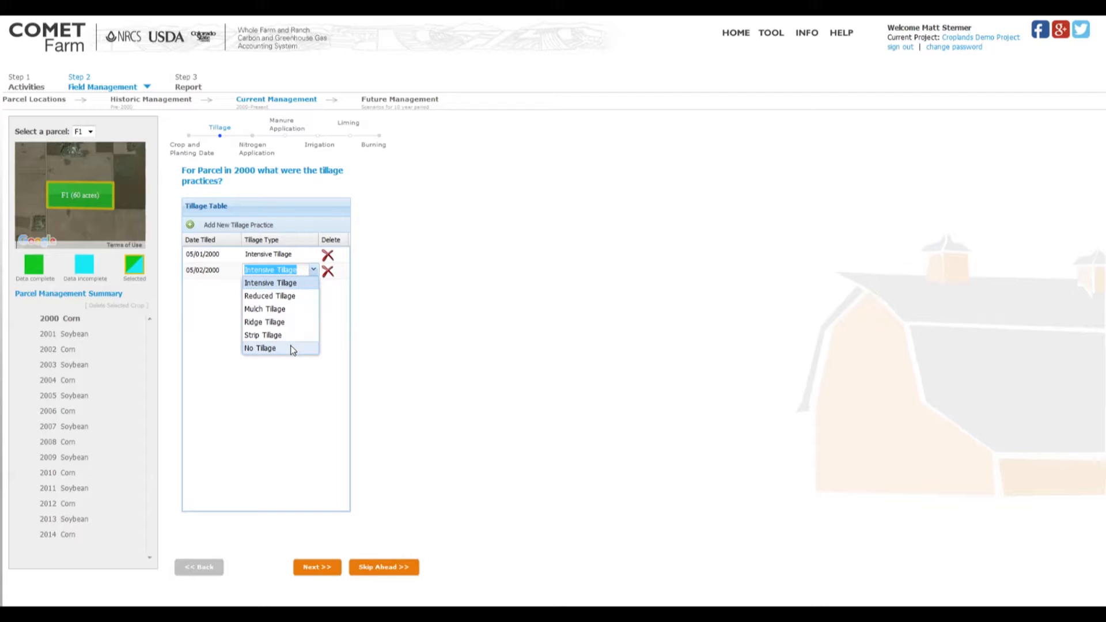
left_click(307, 346)
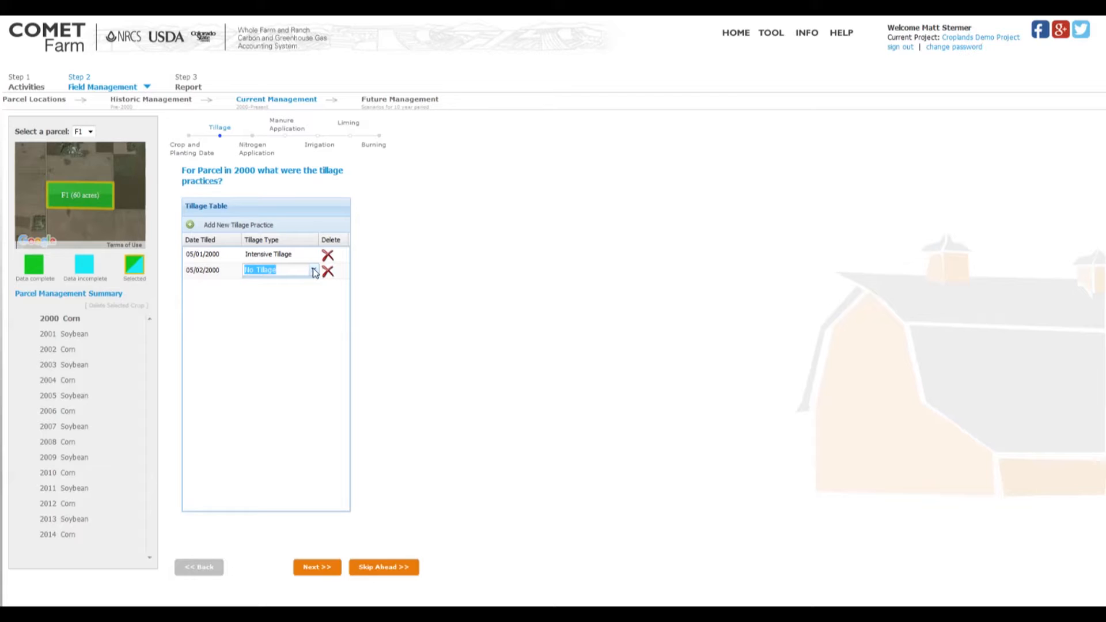
left_click(327, 327)
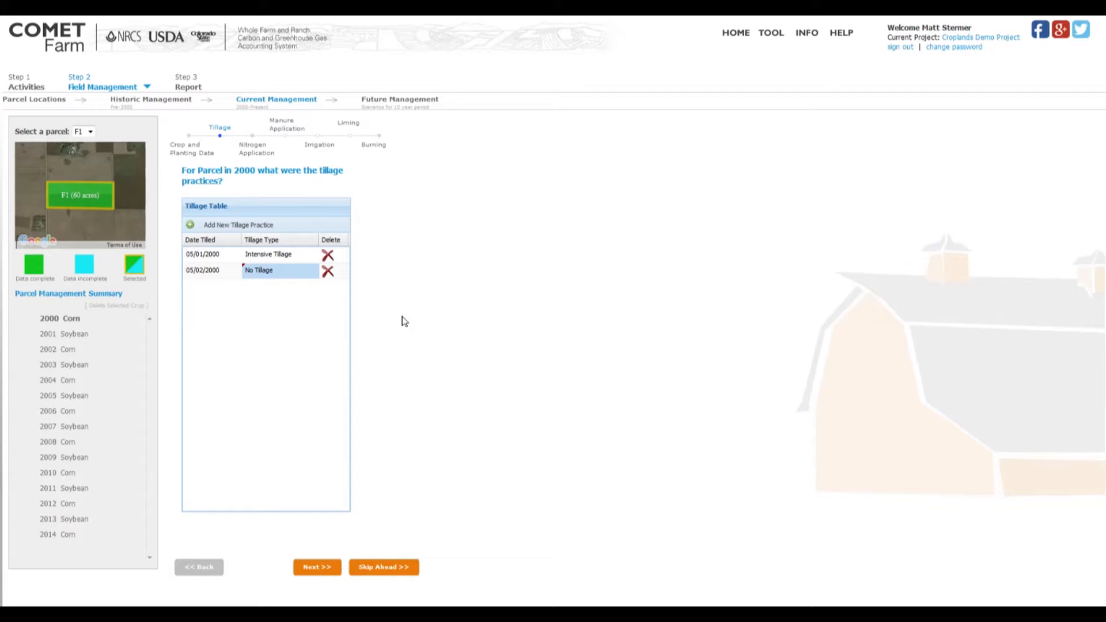
Delete the No Tillage row and continue to the 2000 nitrogen application practices.
left_click(328, 271)
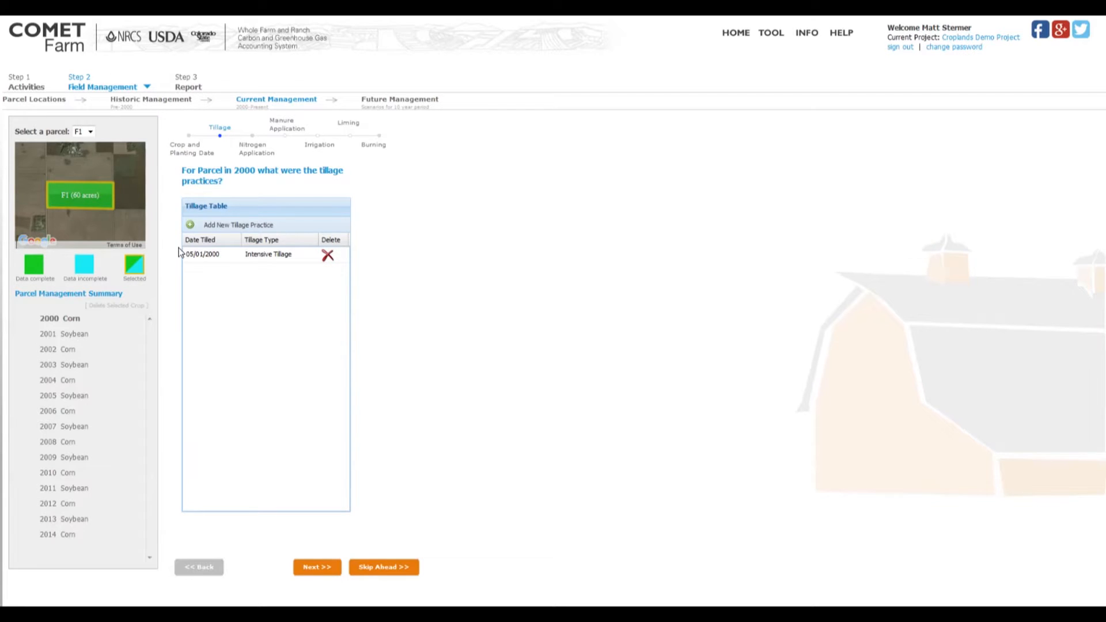
left_click(316, 568)
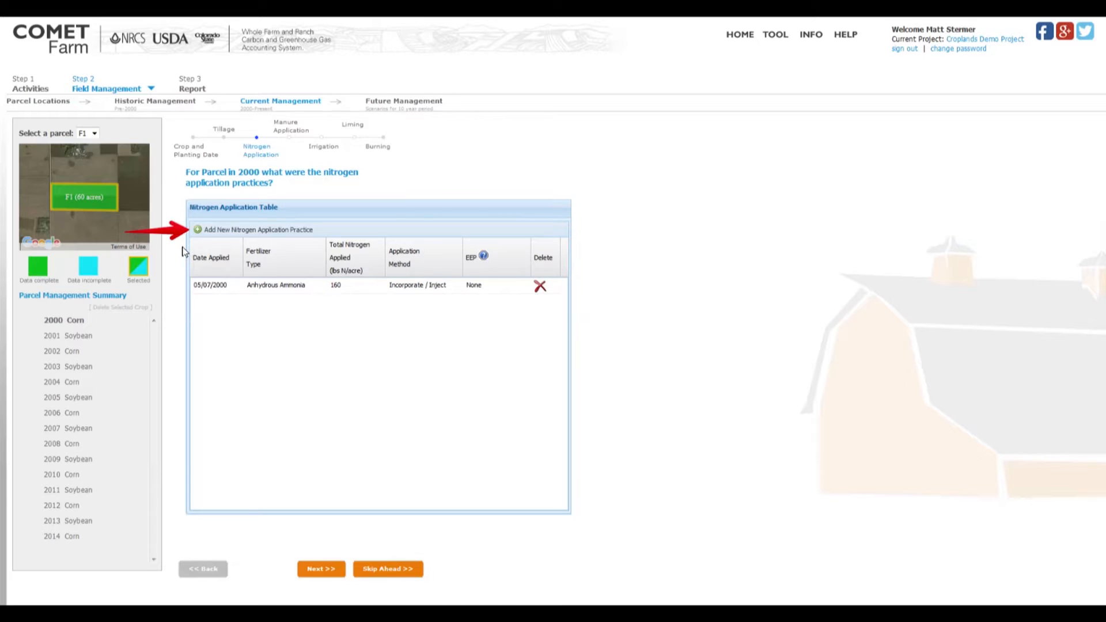
Add a second nitrogen application dated 05/10/2000 with Mono-Ammonium Phosphate as the fertilizer type.
left_click(246, 230)
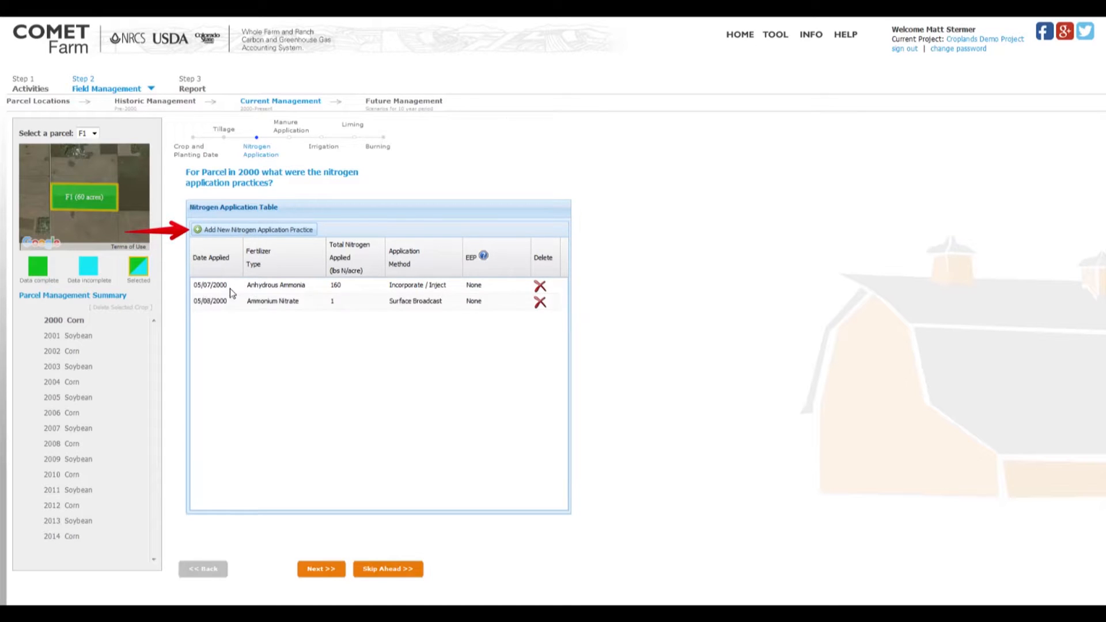
left_click(232, 304)
left_click(239, 301)
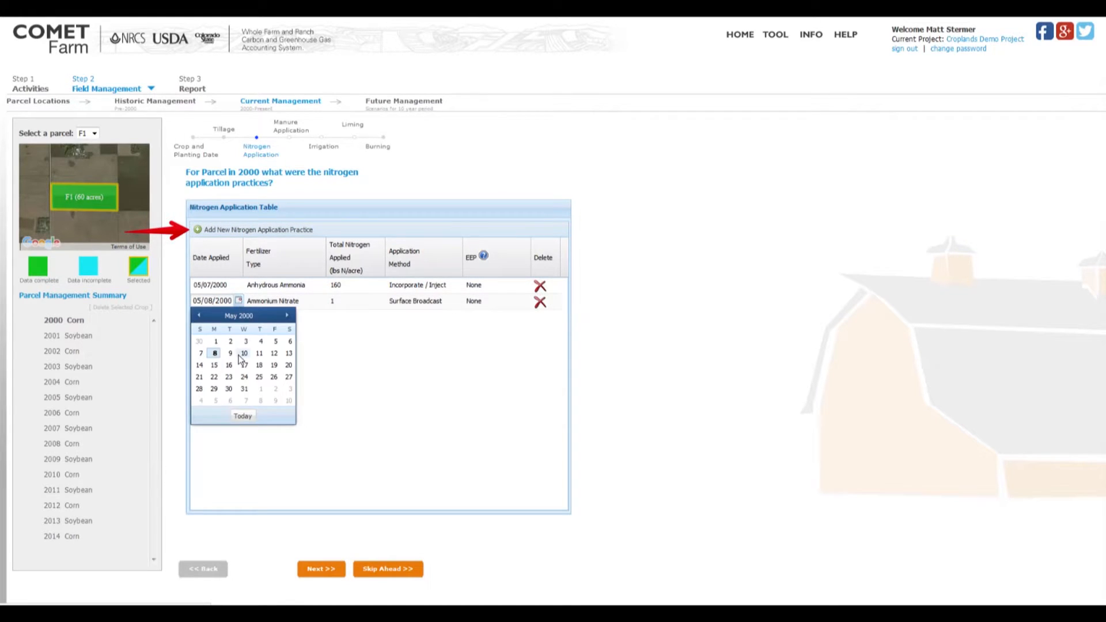
left_click(243, 357)
left_click(311, 303)
left_click(322, 300)
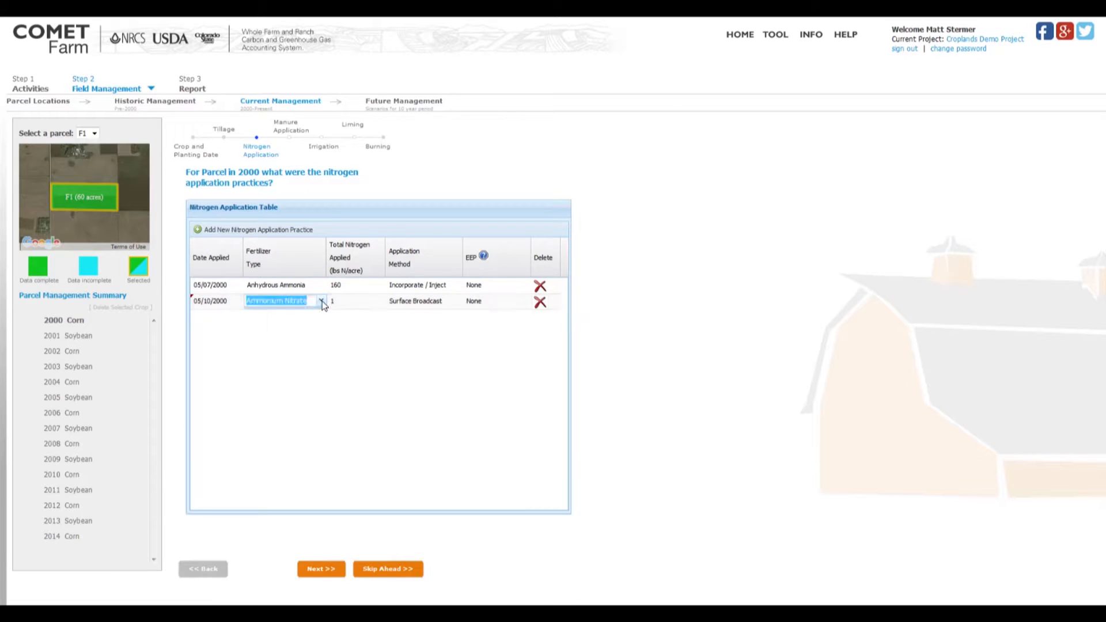
left_click(321, 301)
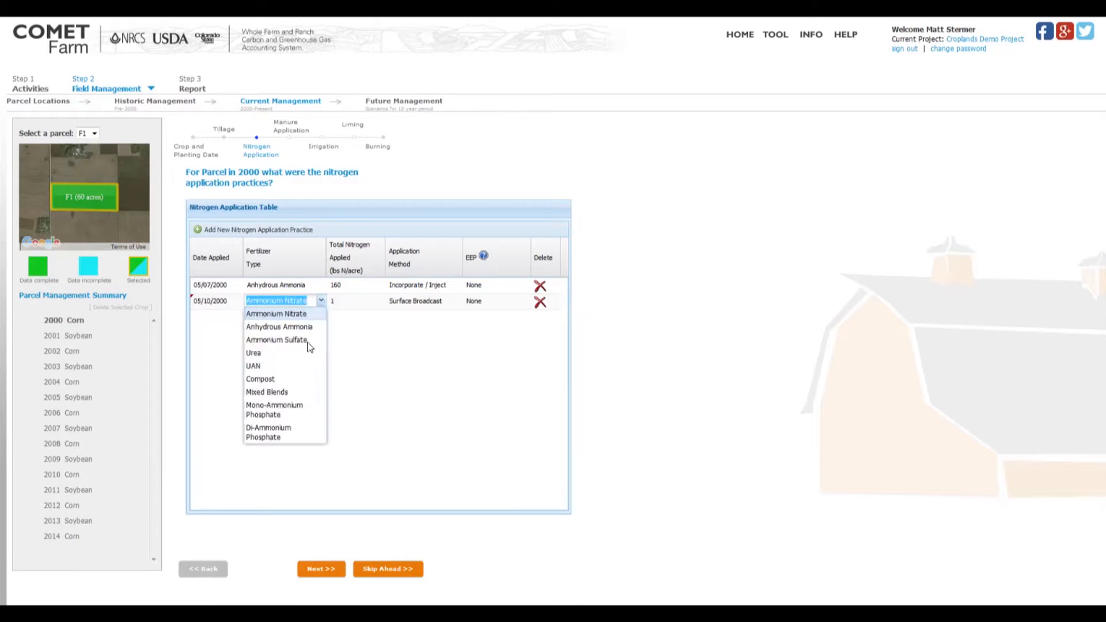
left_click(292, 407)
Check the total nitrogen field and the application method choices for the second nitrogen application, keeping Surface Broadcast.
left_click(347, 301)
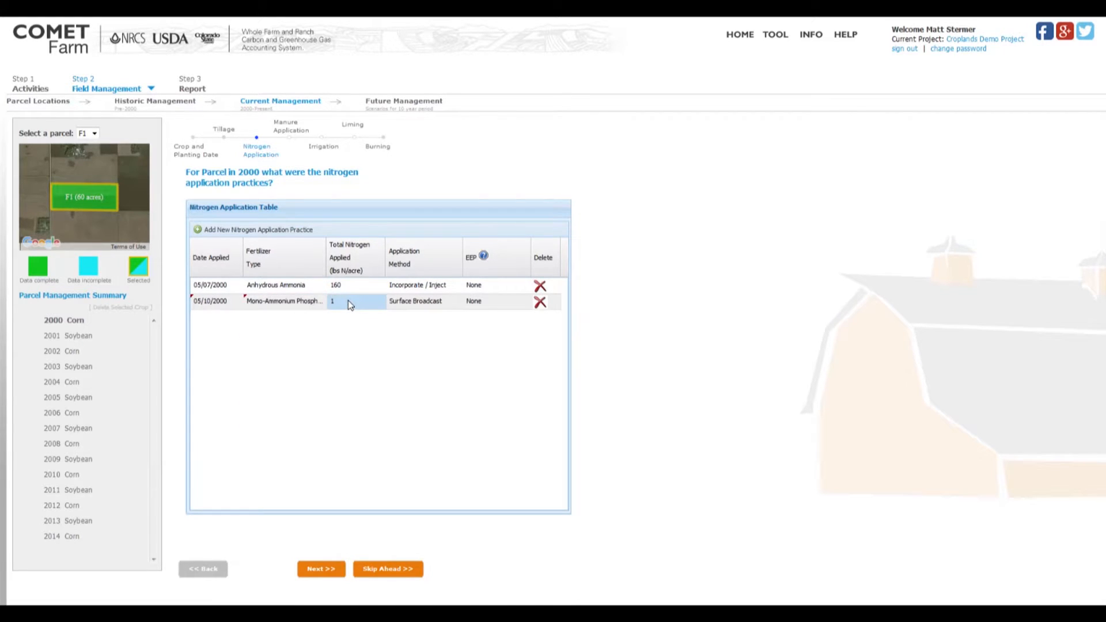
left_click(444, 304)
left_click(458, 300)
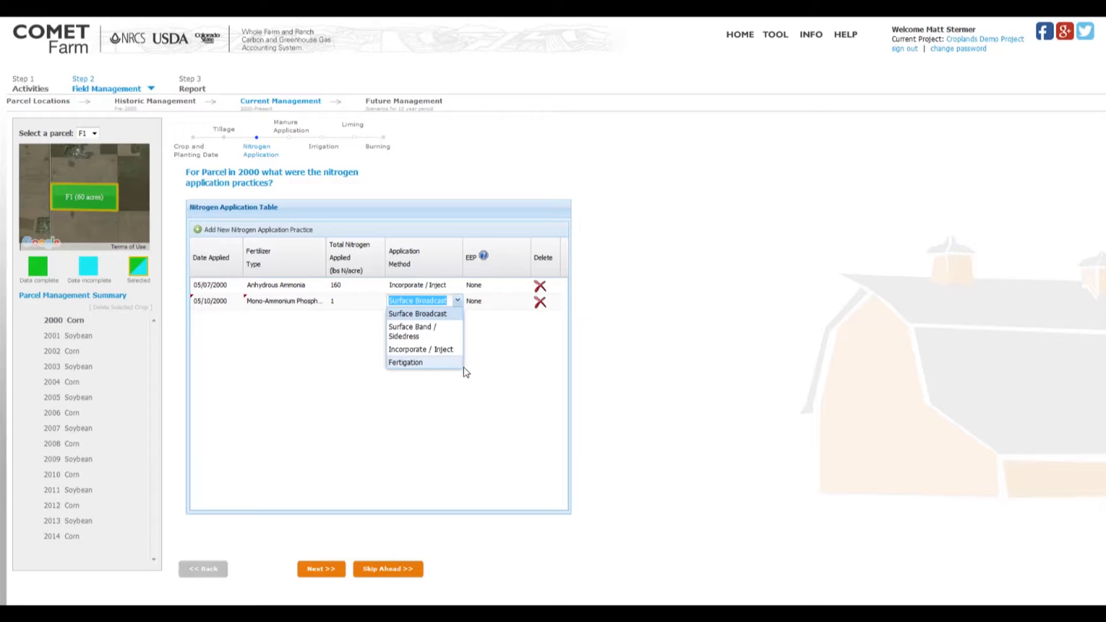
left_click(498, 375)
Read the help note on EEP and review the EEP choices for the second nitrogen application, keeping None.
left_click(483, 256)
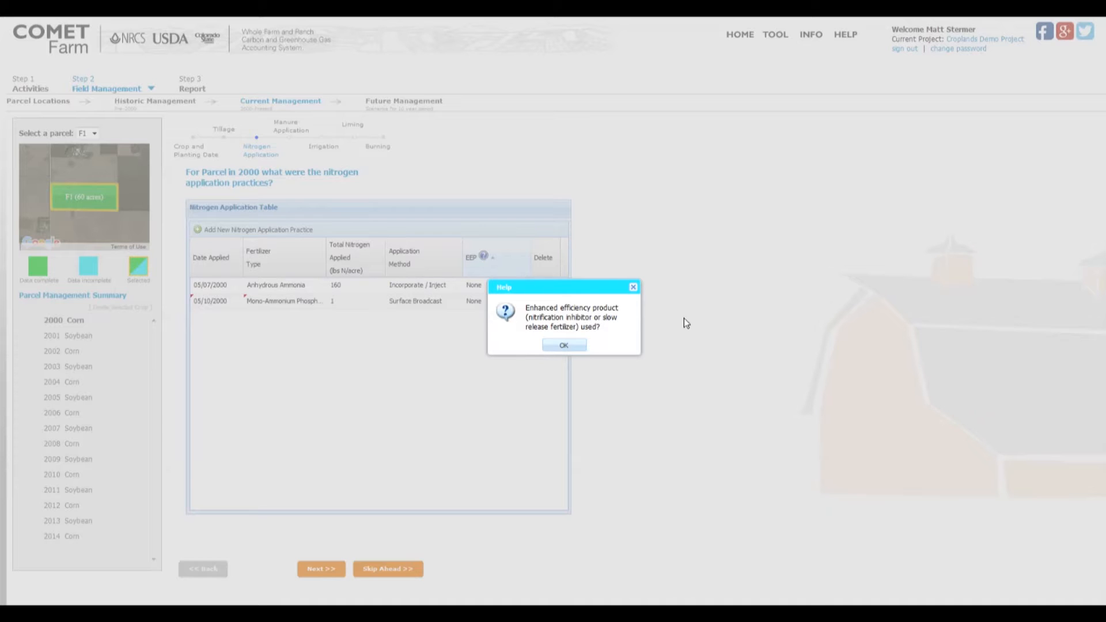
left_click(576, 346)
left_click(487, 301)
left_click(525, 300)
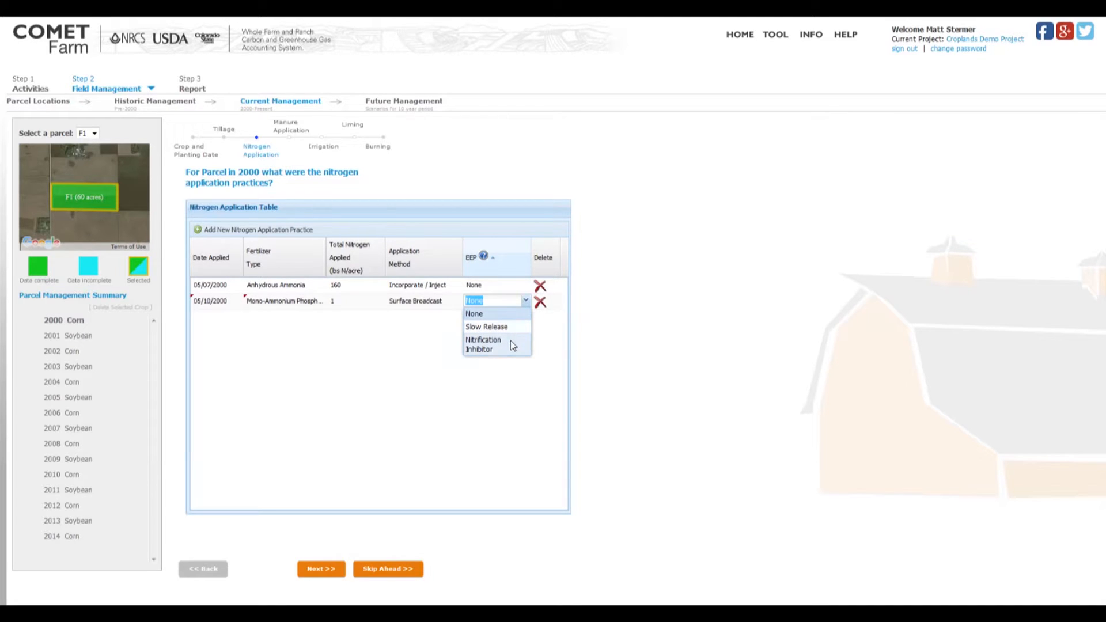
left_click(490, 313)
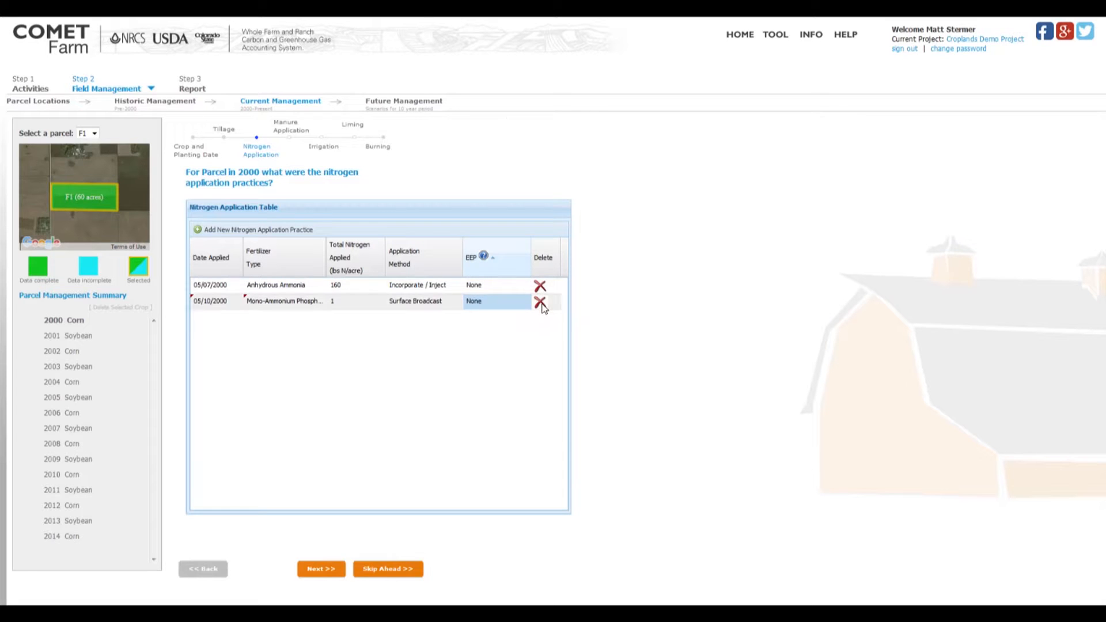
Delete the Mono-Ammonium Phosphate application and continue to the 2000 manure application practices.
left_click(539, 302)
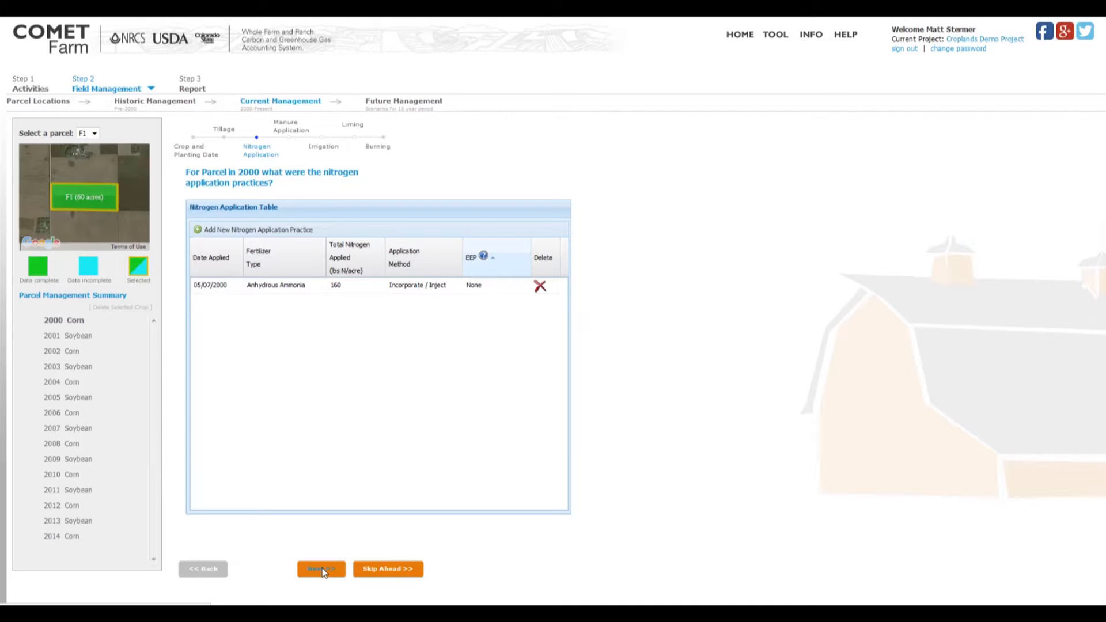
left_click(322, 569)
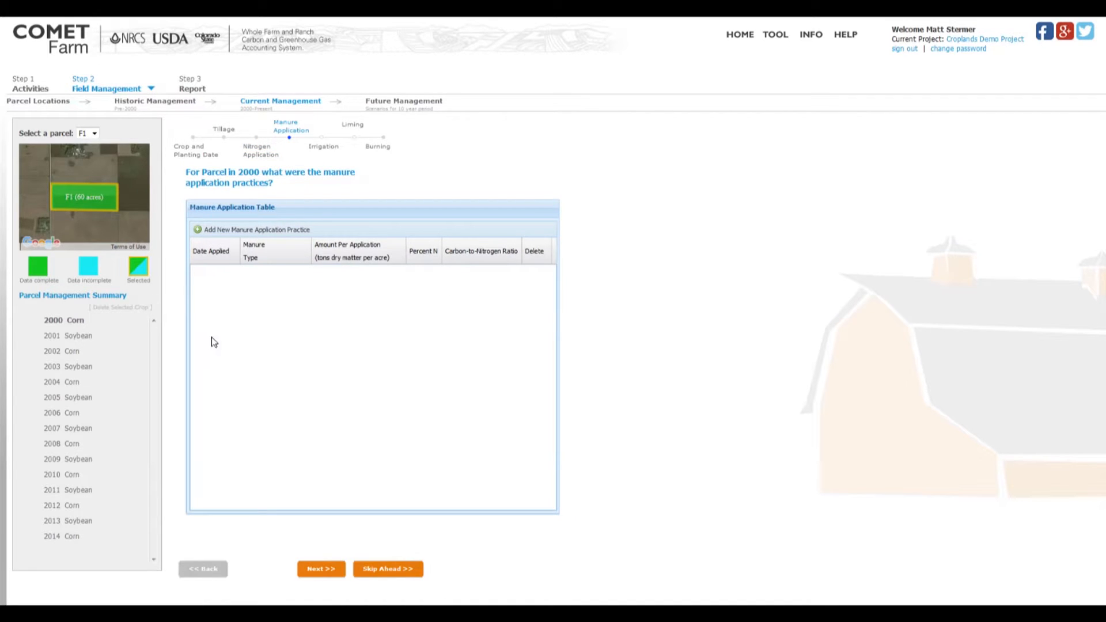
Add a manure application dated 01/18/2000 with Dairy as the manure type.
left_click(275, 229)
left_click(212, 272)
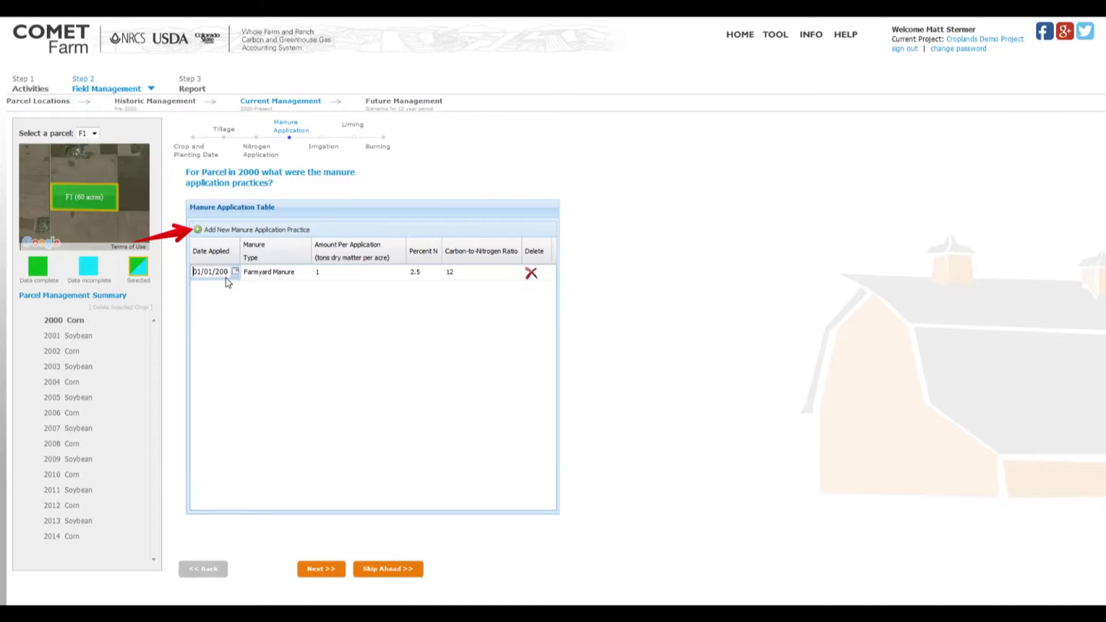
left_click(236, 272)
left_click(228, 348)
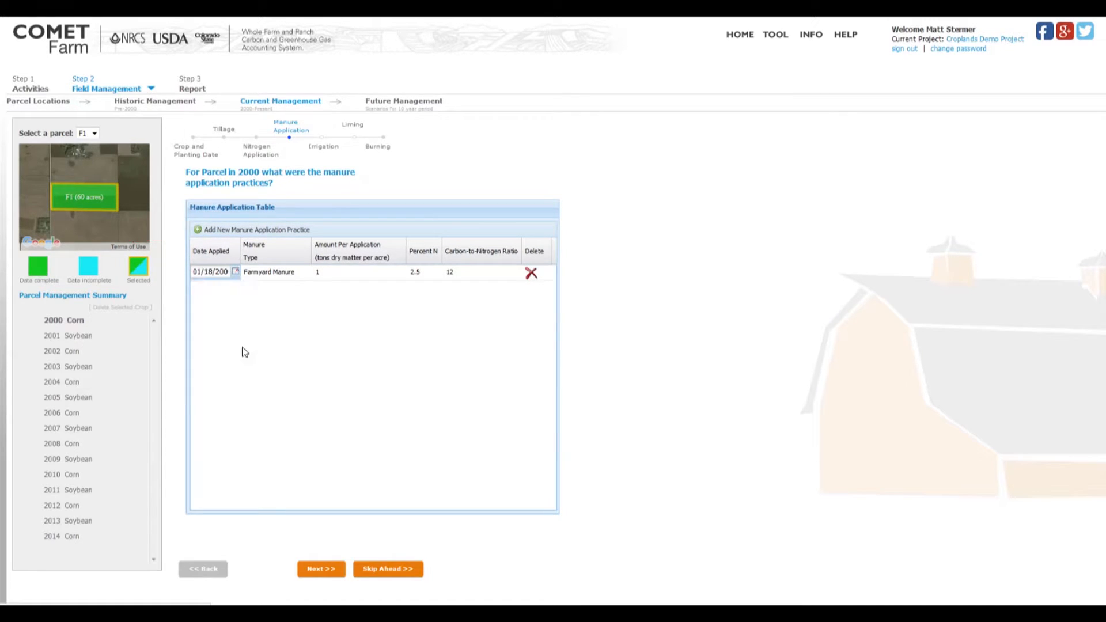
left_click(293, 275)
left_click(299, 275)
left_click(306, 272)
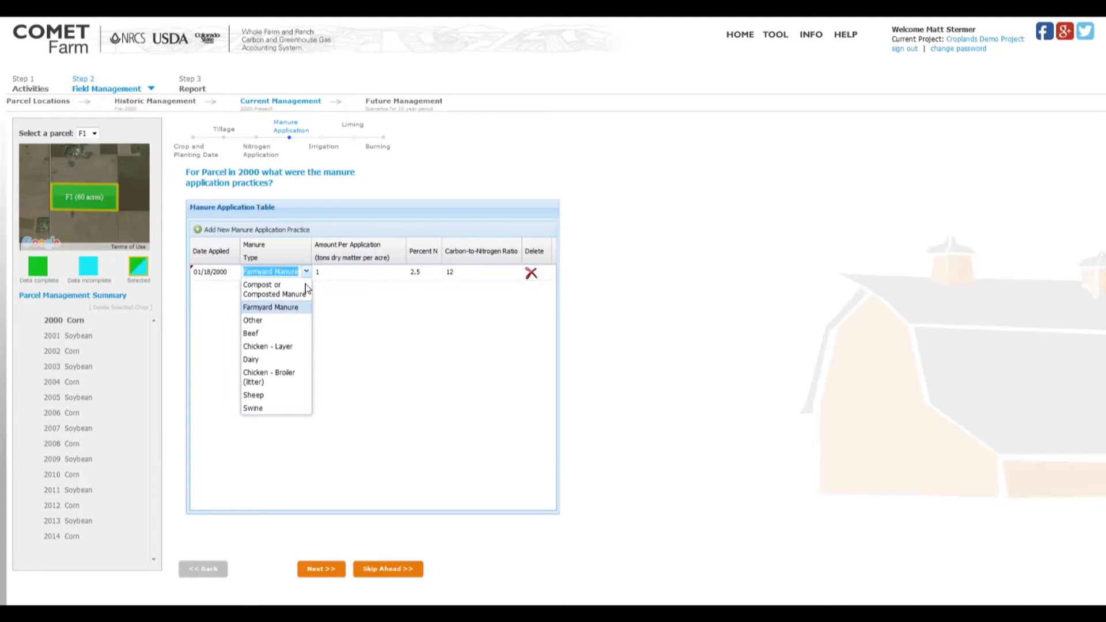
left_click(278, 359)
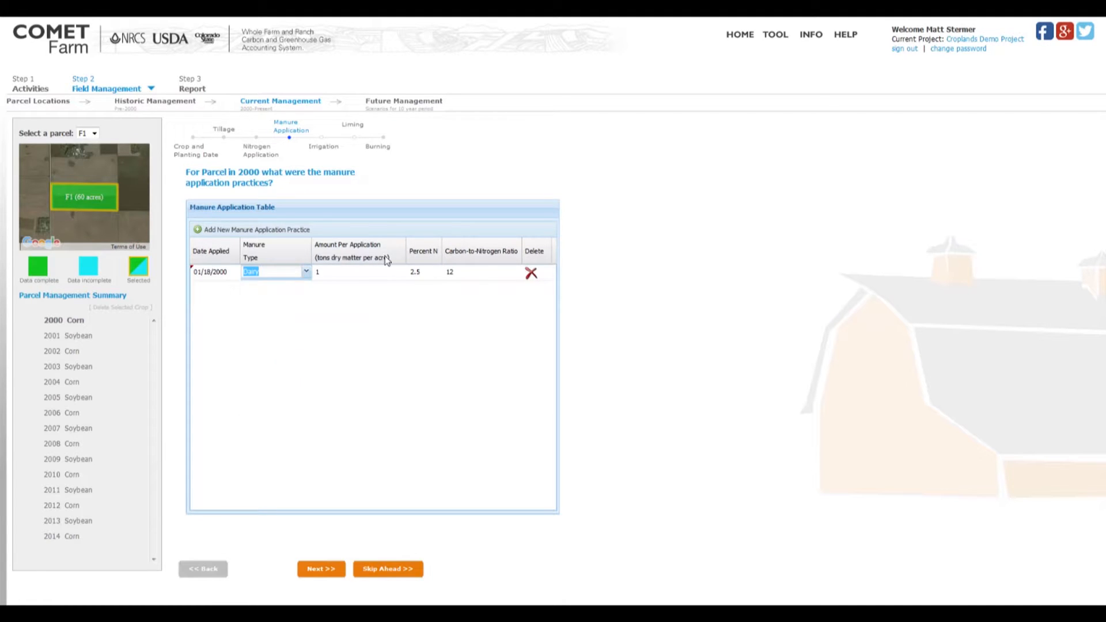
Set the Dairy manure application's amount to 2 tons of dry matter per acre and its percent N to 2.5.
left_click(357, 274)
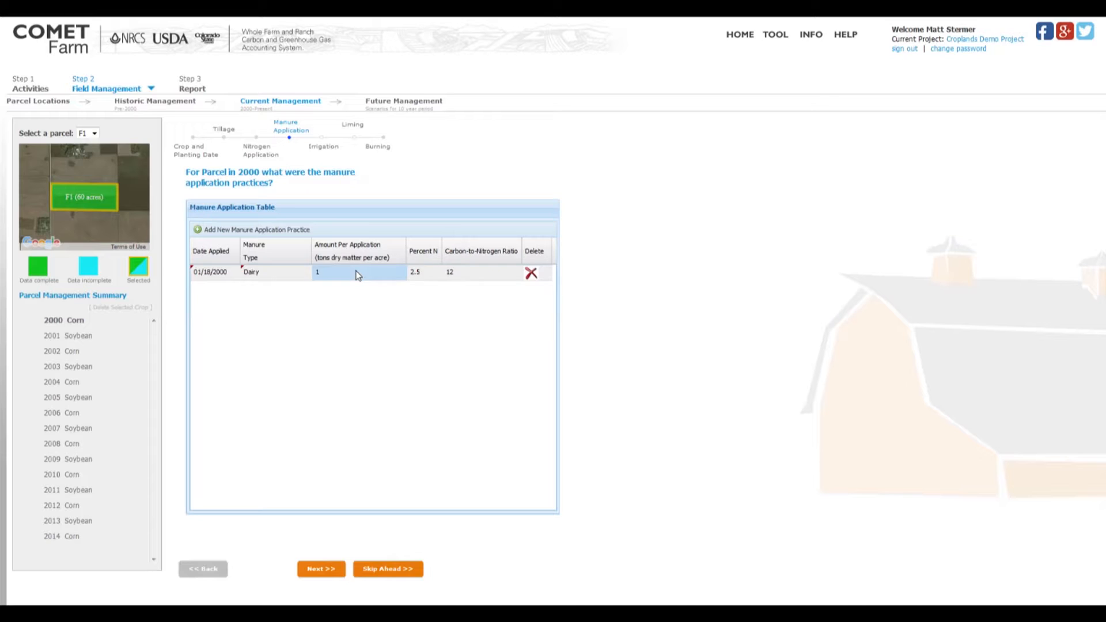
left_click(355, 274)
key("BackSpace")
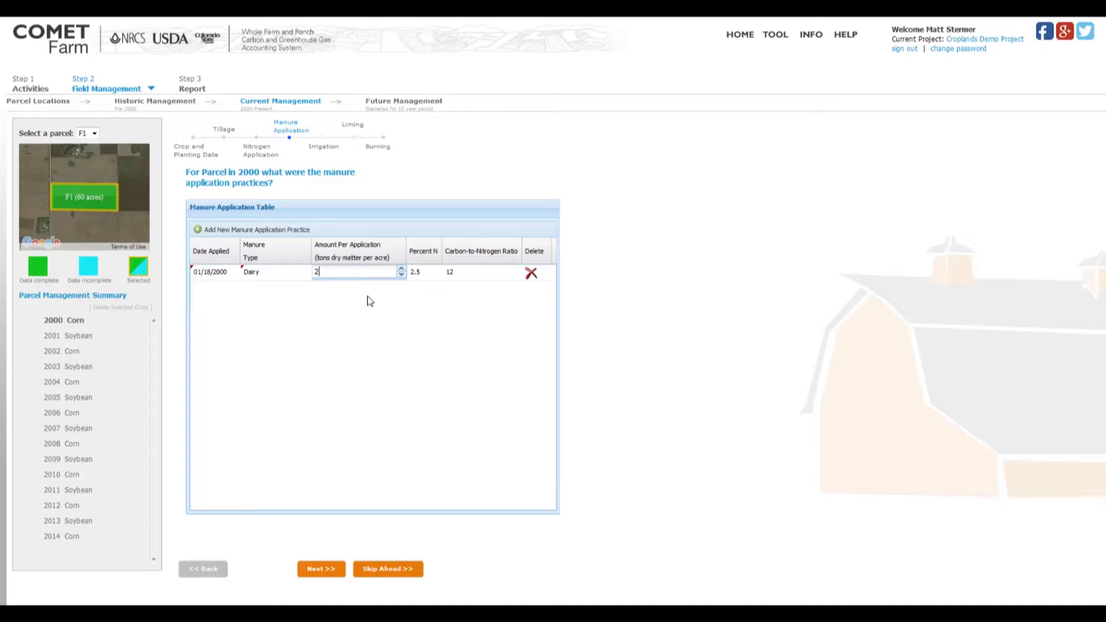
left_click(431, 303)
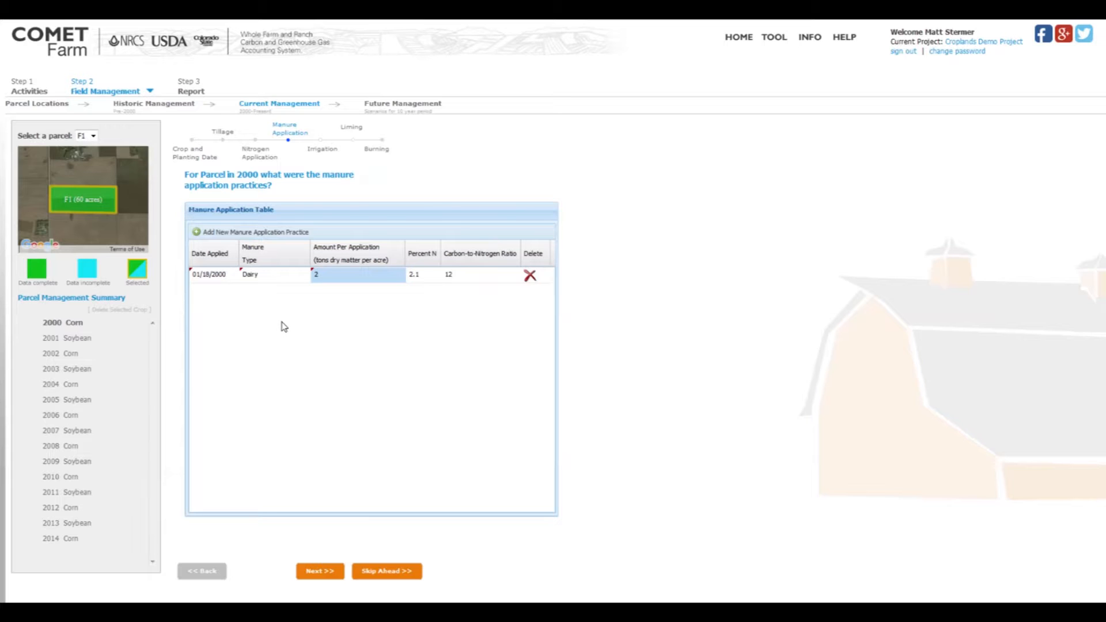
left_click(410, 275)
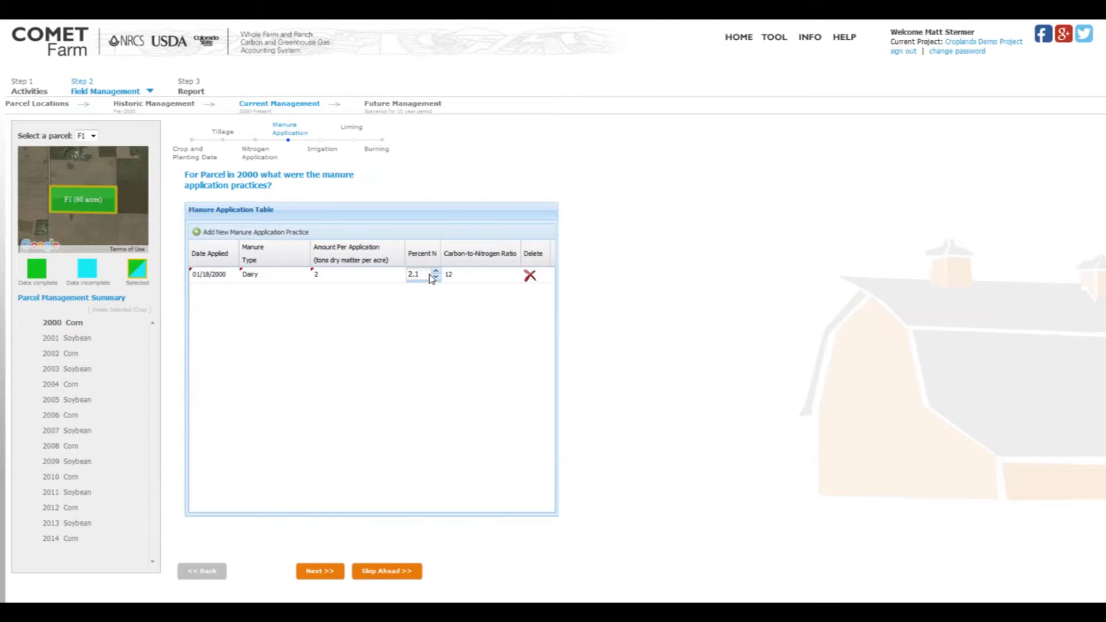
left_click_drag(420, 275, 411, 276)
type("2.5")
Set the Dairy manure application's carbon-to-nitrogen ratio to 15.
left_click(464, 277)
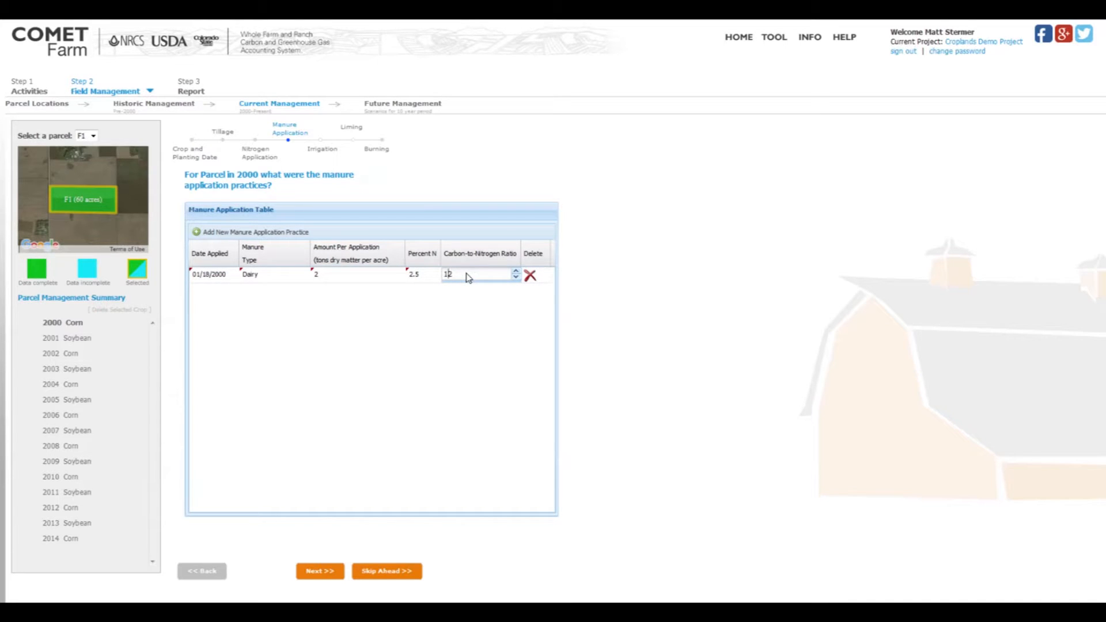
key("BackSpace")
key("BackSpace")
type("15")
left_click(459, 377)
Change the manure type to Swine and set the amount per application to 1 ton of dry matter per acre.
left_click(271, 272)
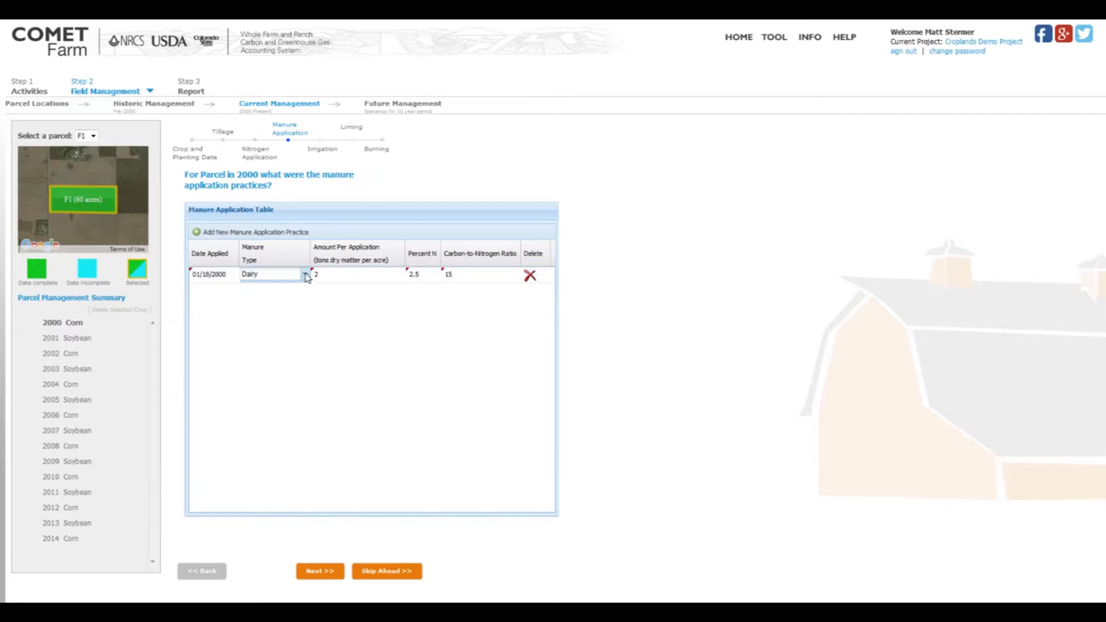
left_click(305, 274)
left_click(257, 411)
left_click(343, 276)
key("BackSpace")
type("1")
key("Return")
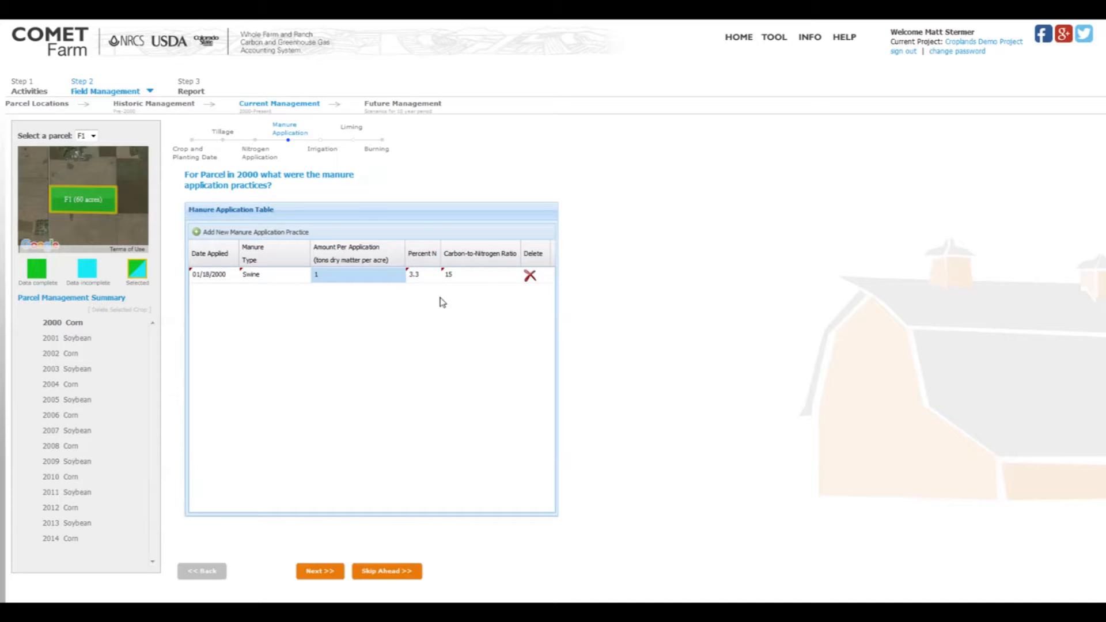
Delete the Swine manure application and continue to the 2000 irrigation practices.
left_click(531, 277)
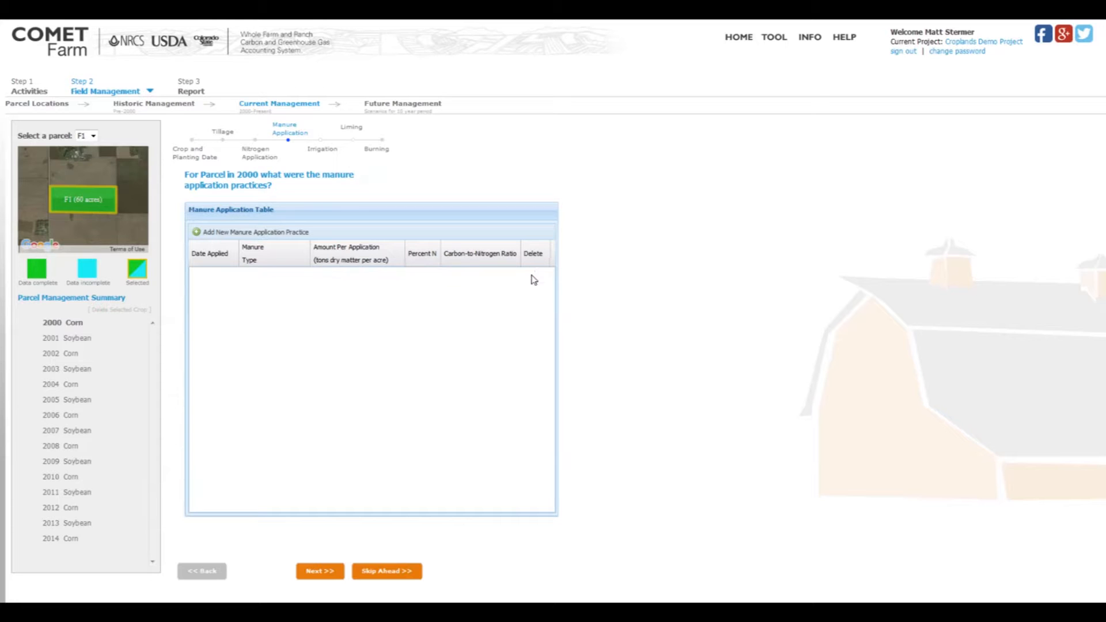
left_click(321, 572)
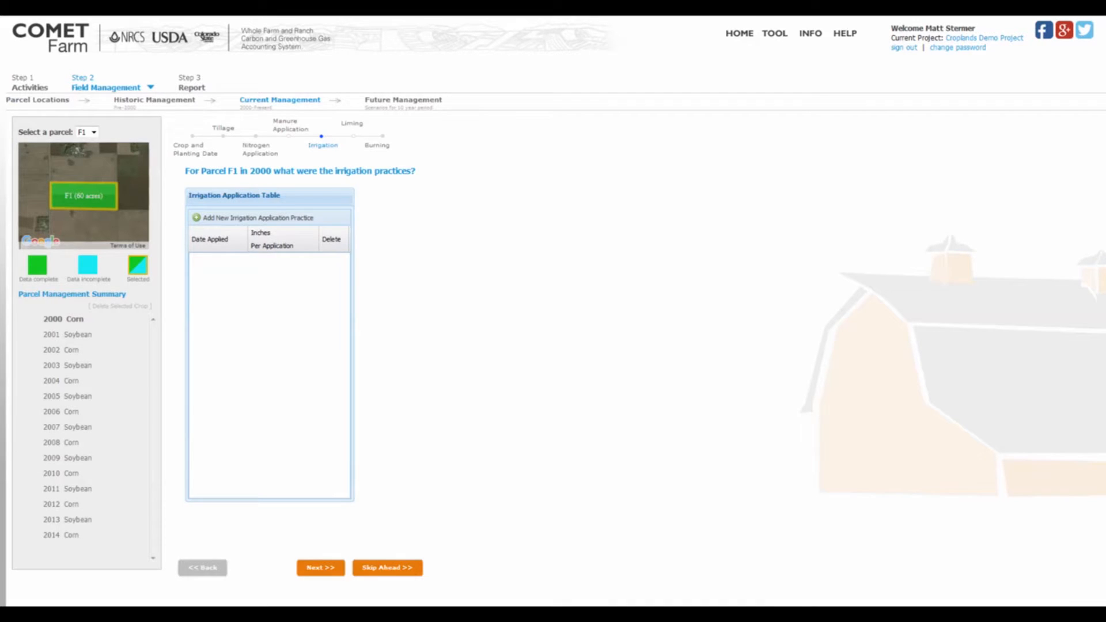
Add an irrigation application dated 01/11/2000 with 5 inches per application.
left_click(300, 221)
left_click(219, 264)
left_click(243, 259)
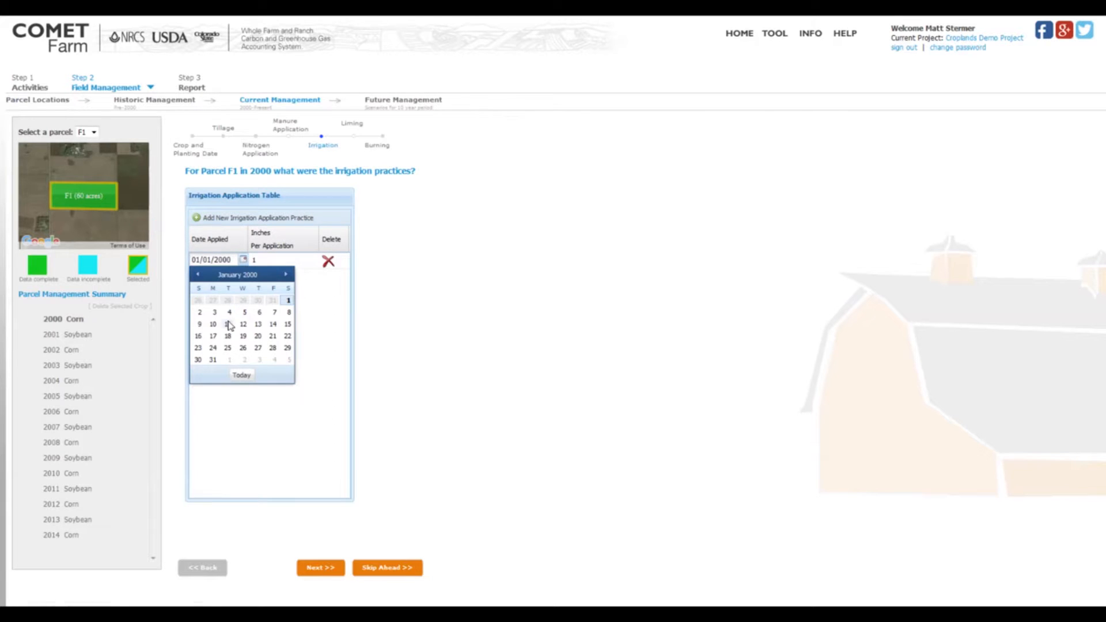
left_click(228, 325)
left_click(282, 263)
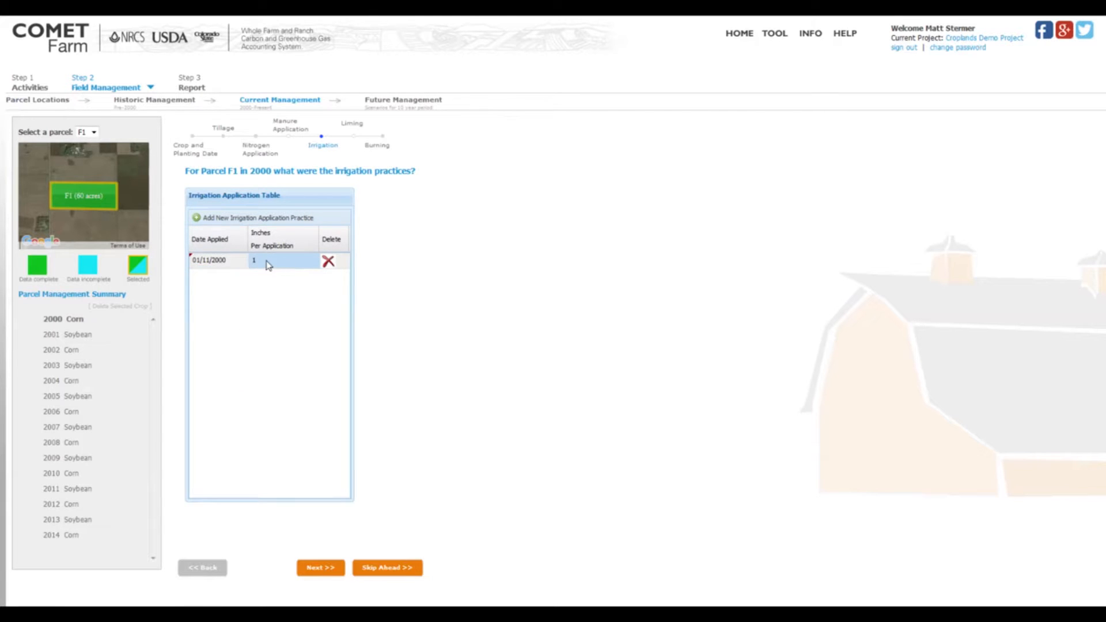
left_click(264, 265)
double_click(250, 263)
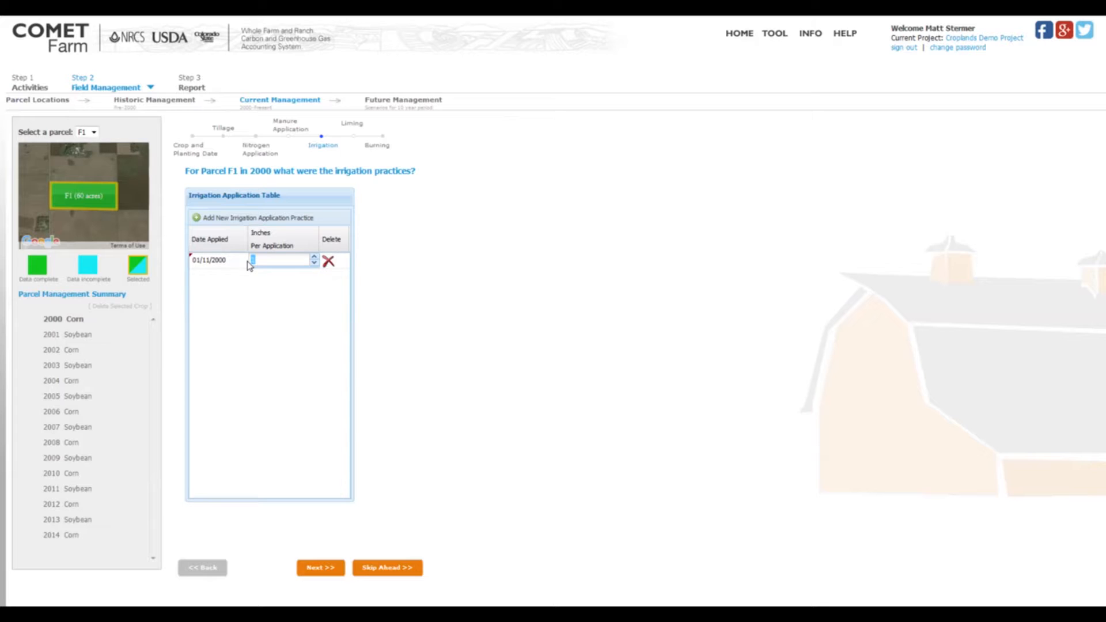
type("5")
left_click(285, 304)
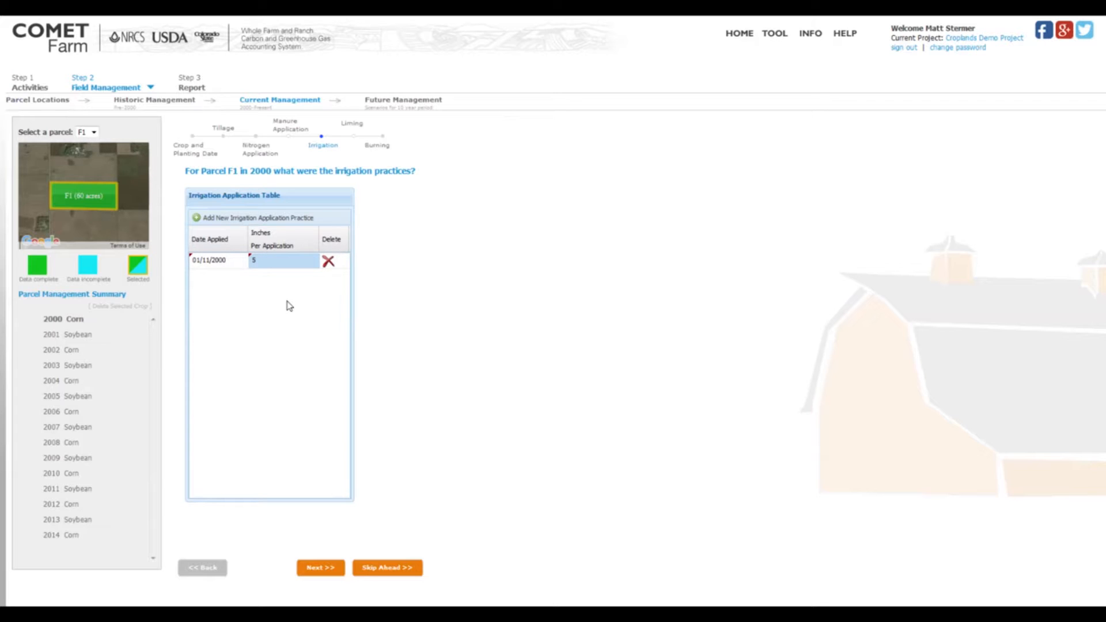
Add three more irrigation applications and set the date of the second one in the table to 01/13/2000.
left_click(196, 221)
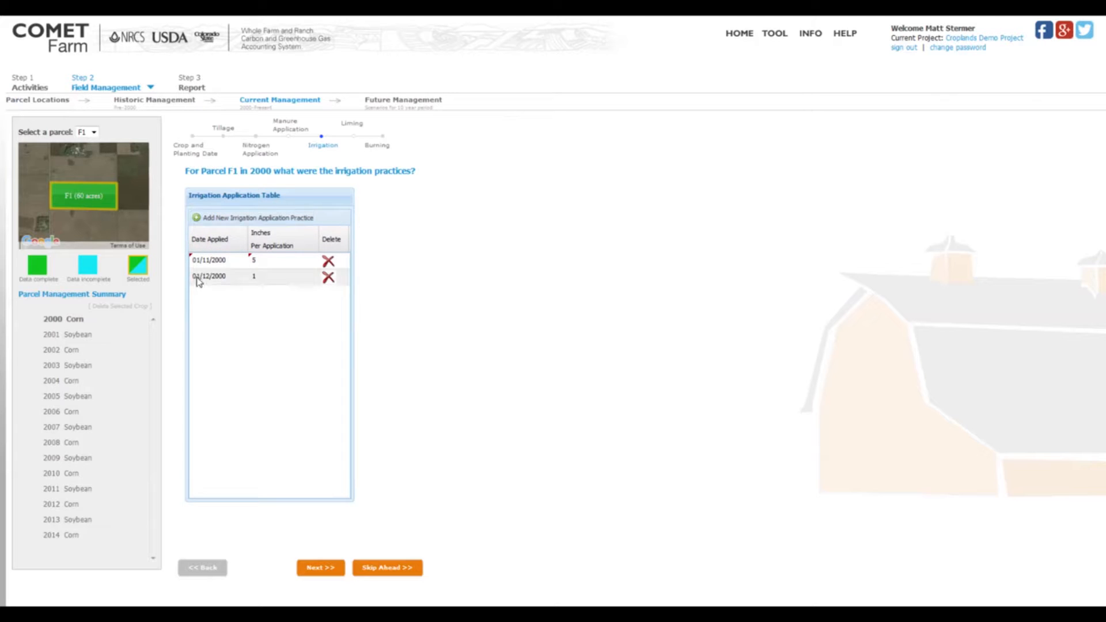
left_click(206, 221)
left_click(206, 221)
left_click(209, 277)
left_click(242, 276)
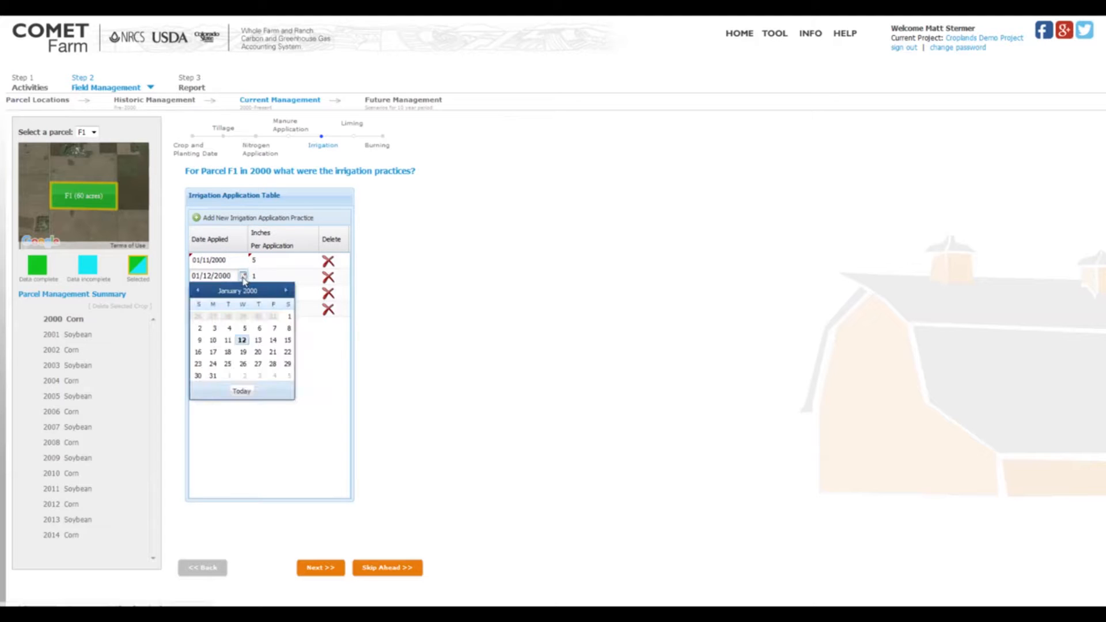
left_click(258, 340)
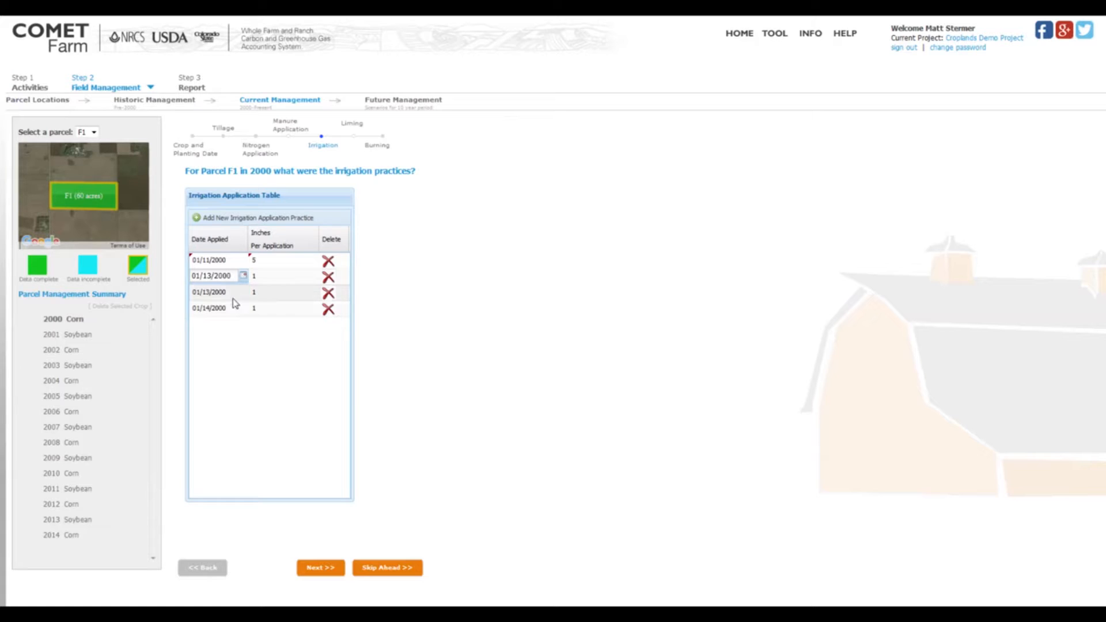
Set the third irrigation application's date to 01/14/2000 and the fourth's to 01/15/2000.
left_click(216, 297)
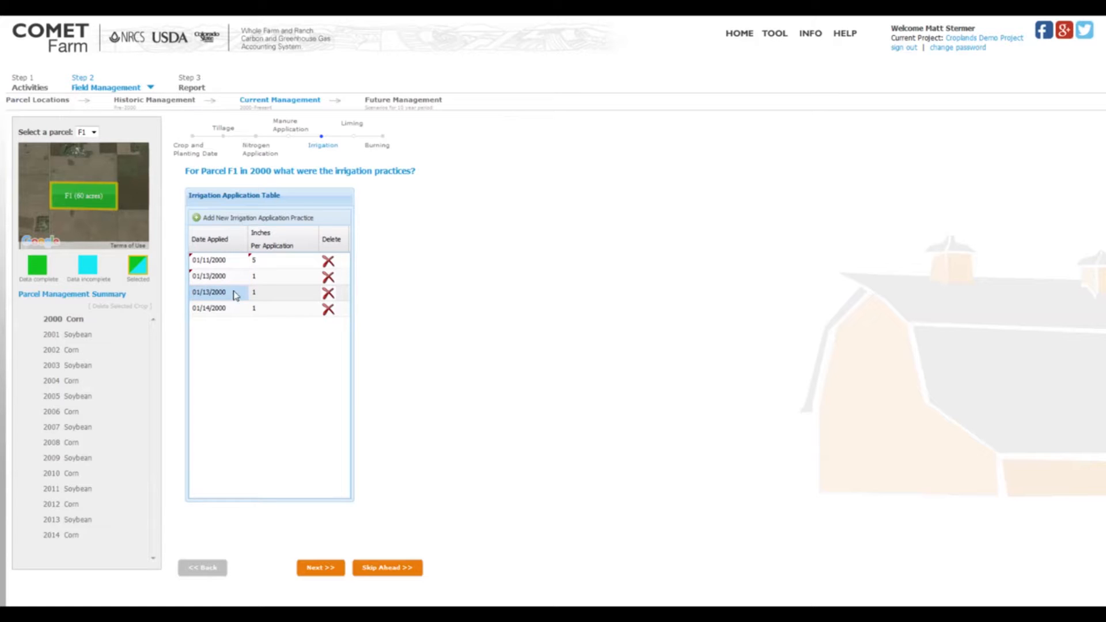
left_click(242, 291)
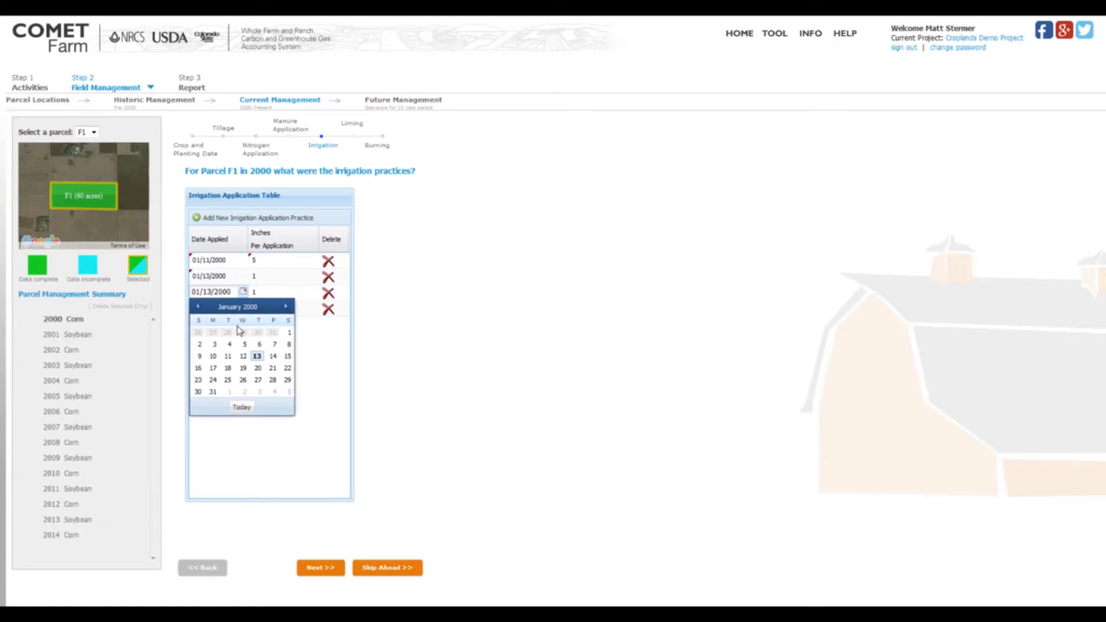
left_click(273, 356)
left_click(221, 308)
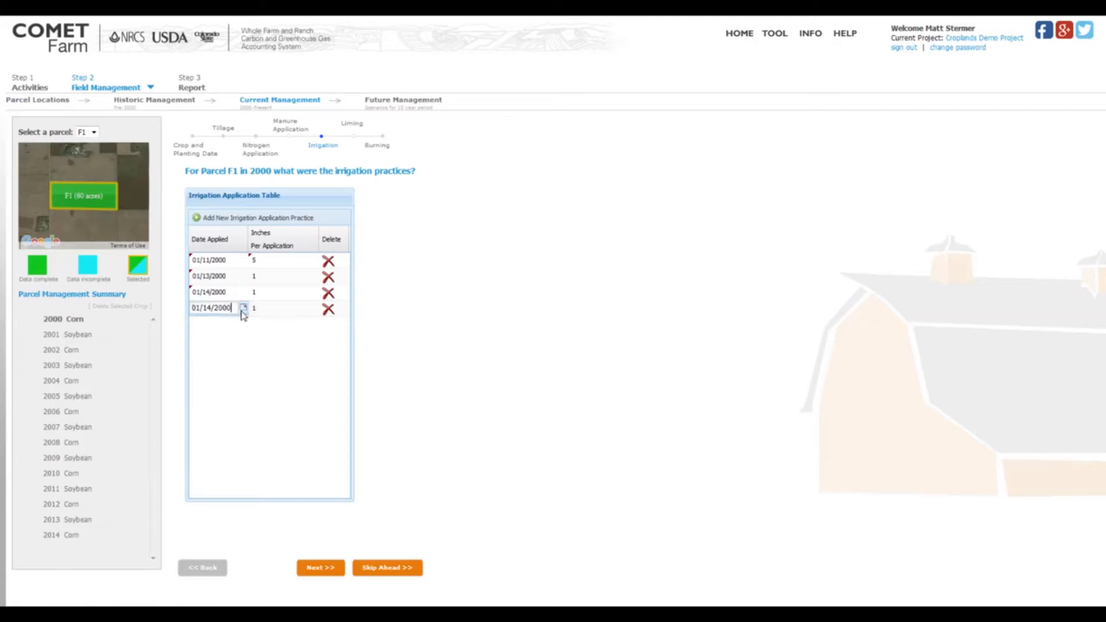
left_click(243, 307)
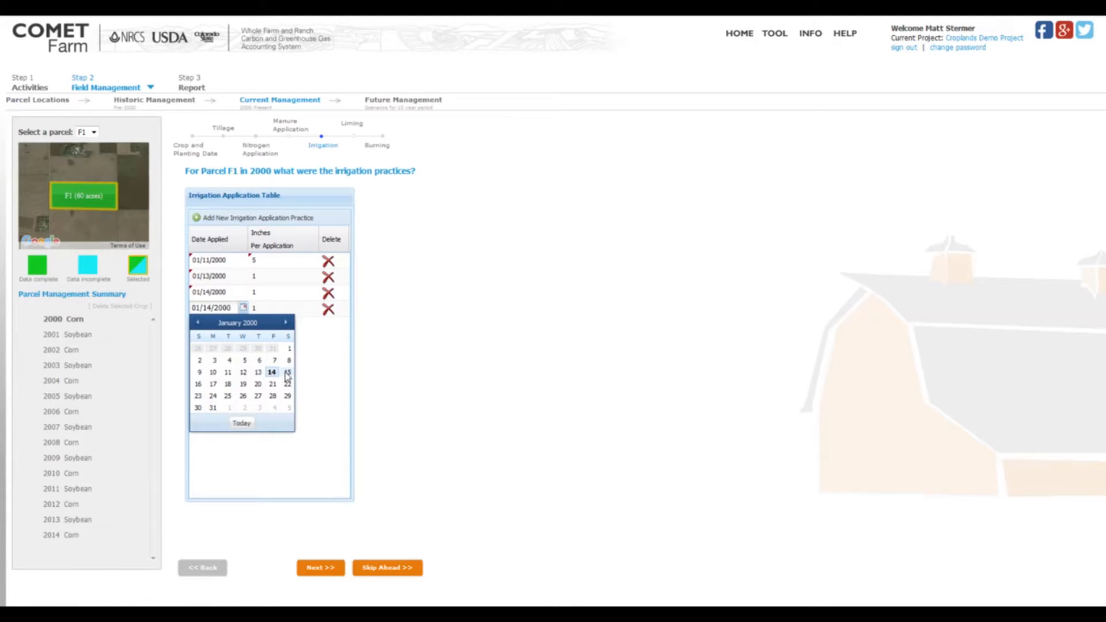
left_click(287, 372)
left_click(225, 332)
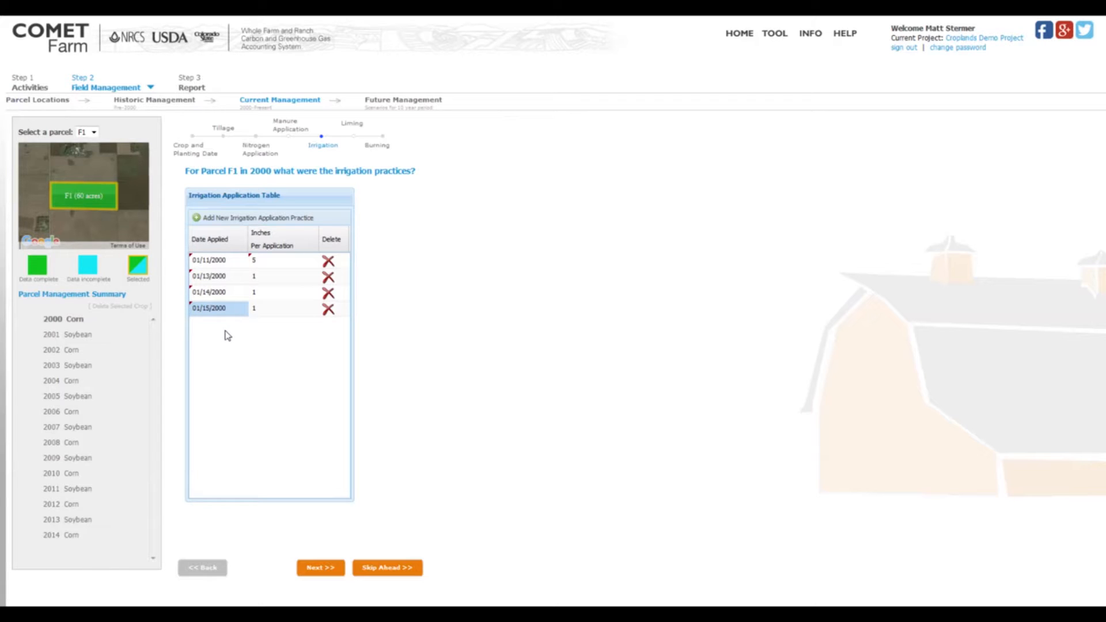
Delete all four irrigation applications and continue to the 2000 liming practices.
left_click(328, 277)
left_click(328, 293)
left_click(329, 277)
left_click(328, 264)
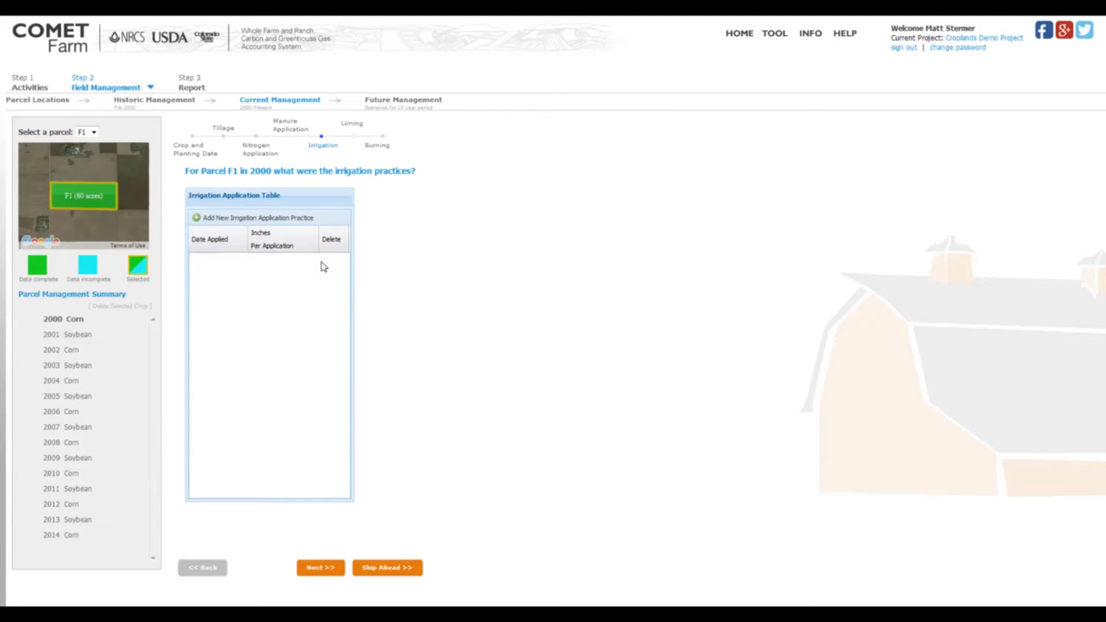
left_click(320, 569)
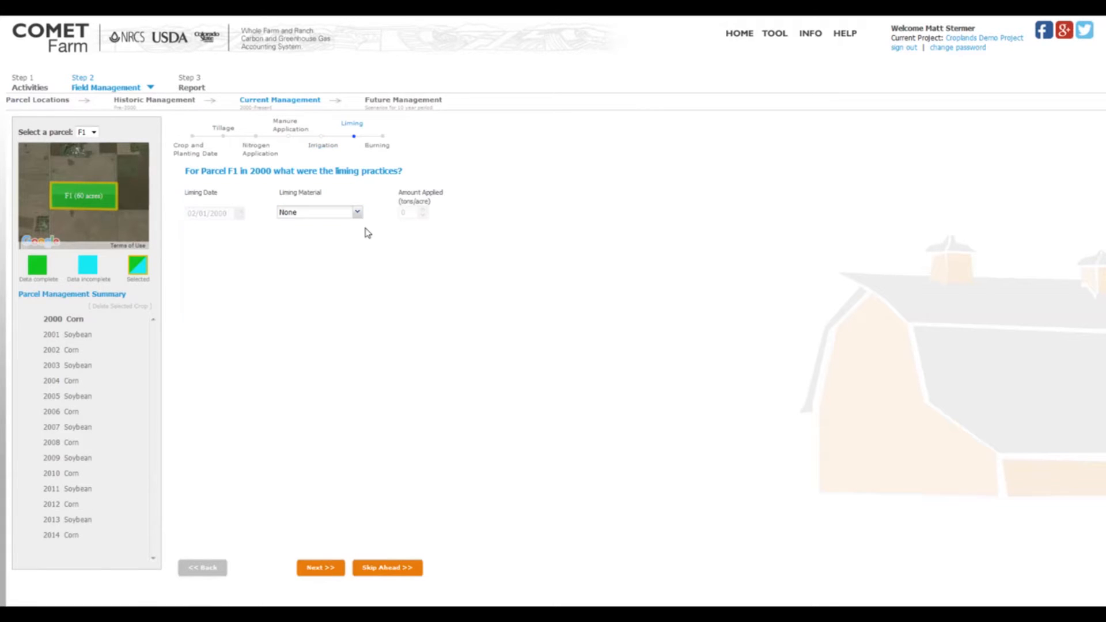
Enter a Crushed Limestone liming practice dated 02/22/2000 with 5 tons/acre applied.
left_click(357, 213)
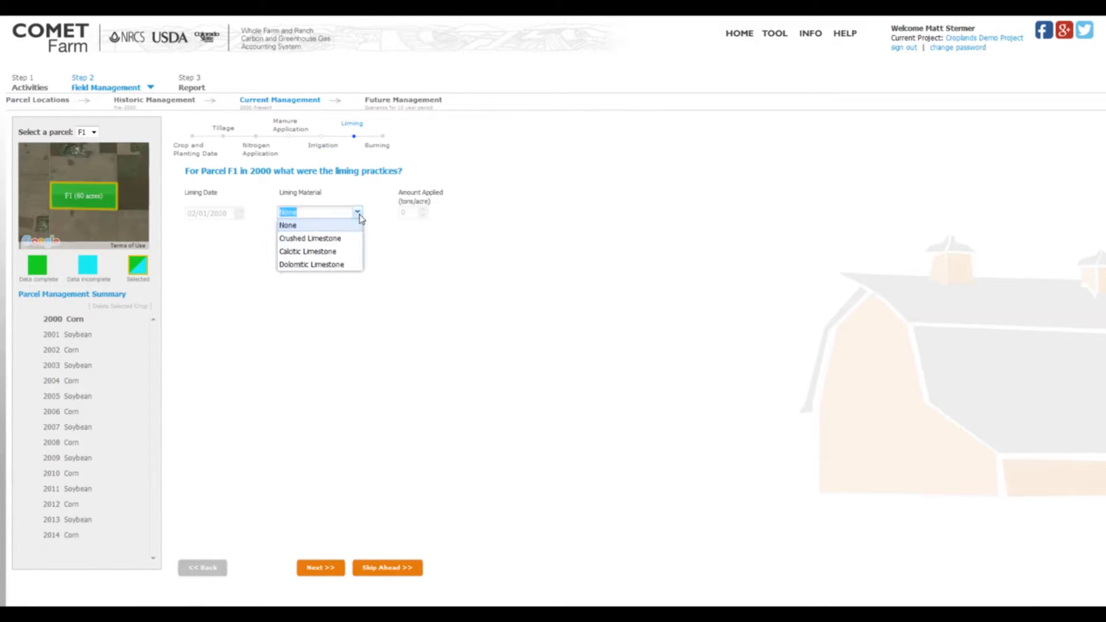
left_click(353, 239)
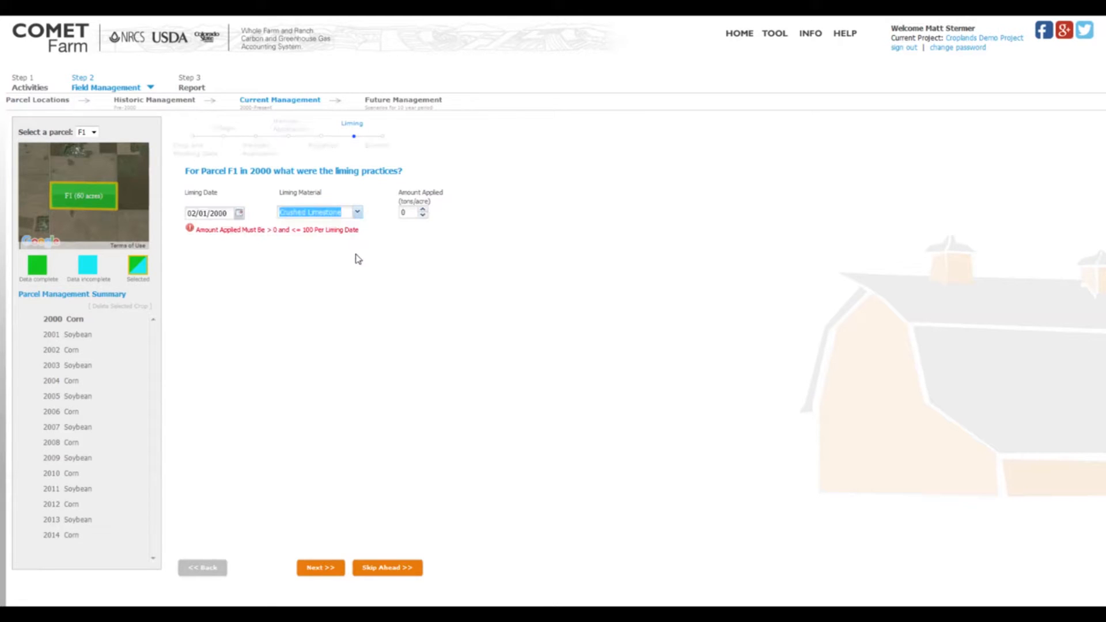
left_click(239, 214)
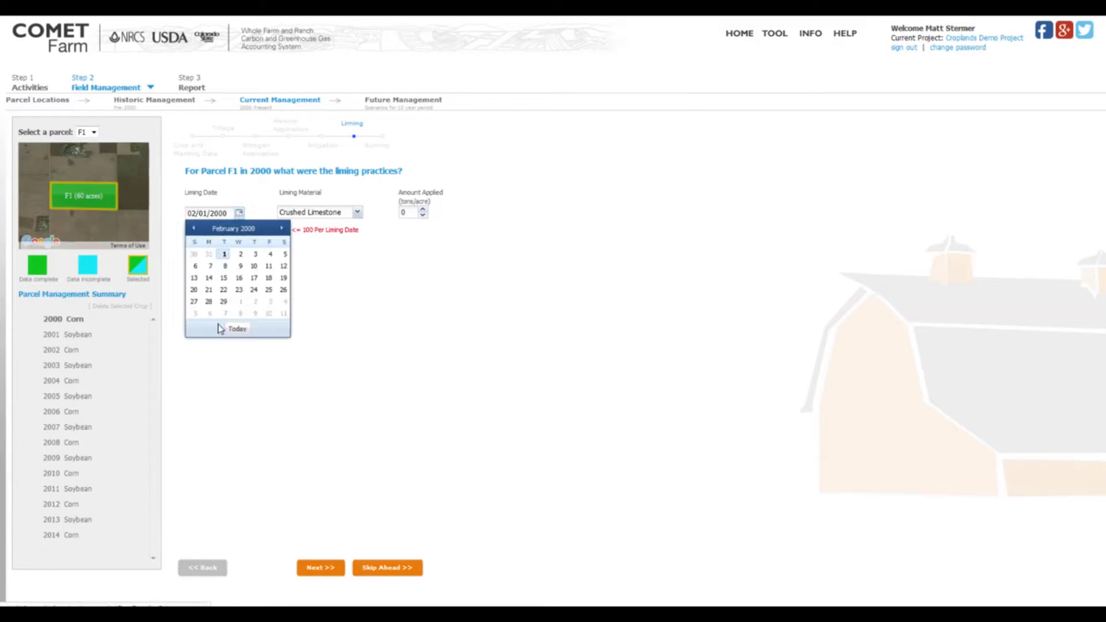
left_click(227, 290)
left_click(411, 214)
type("5")
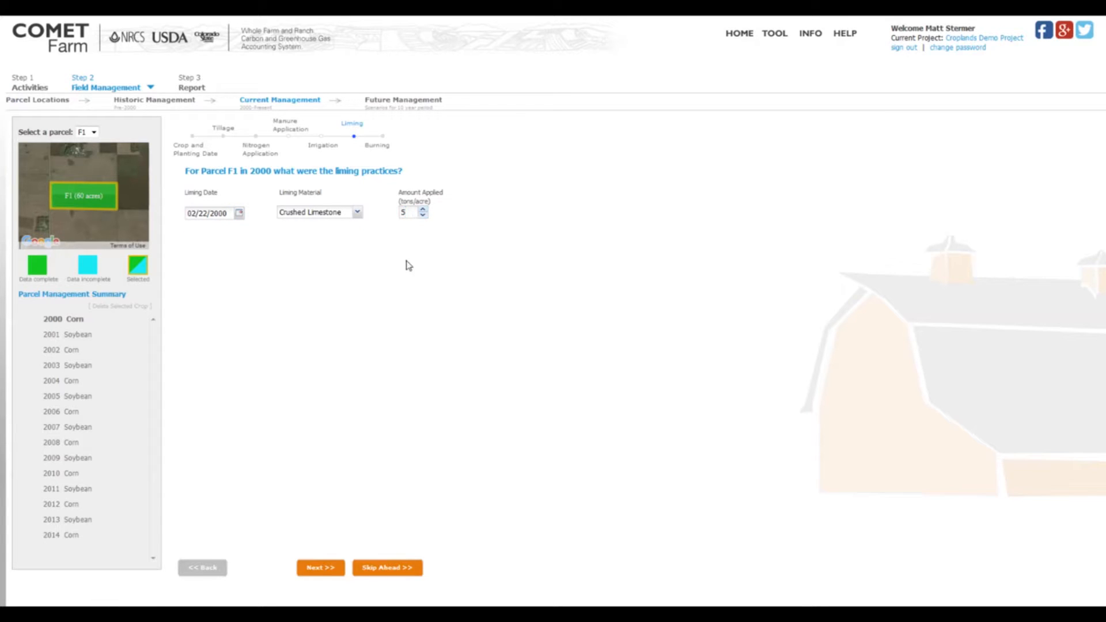
Set the liming material back to None and continue to the 2000 burning question.
left_click(357, 212)
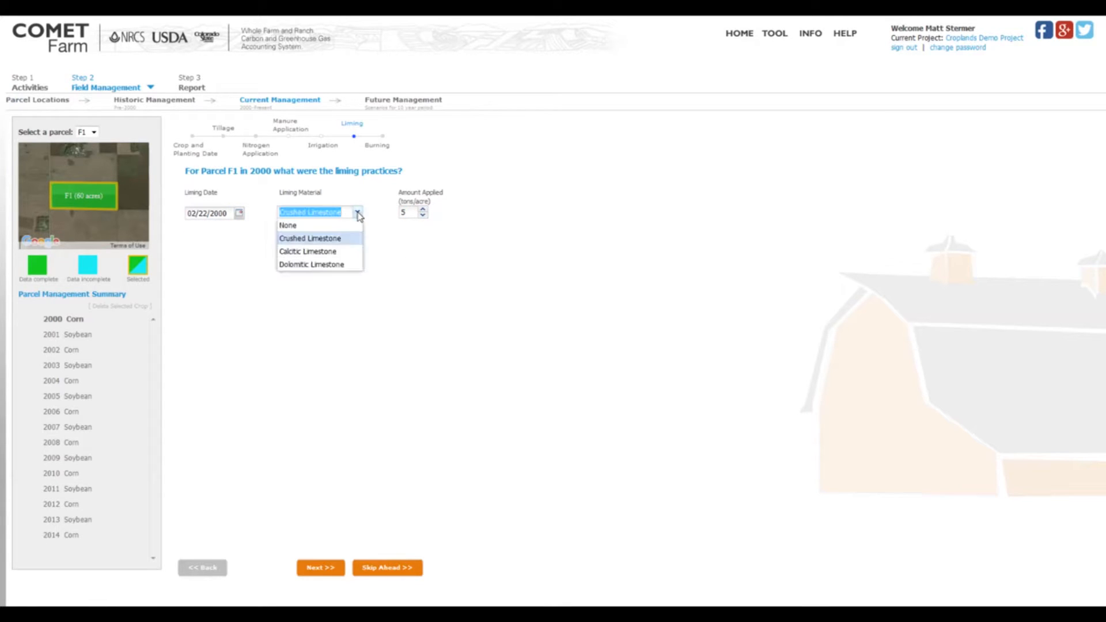
left_click(299, 226)
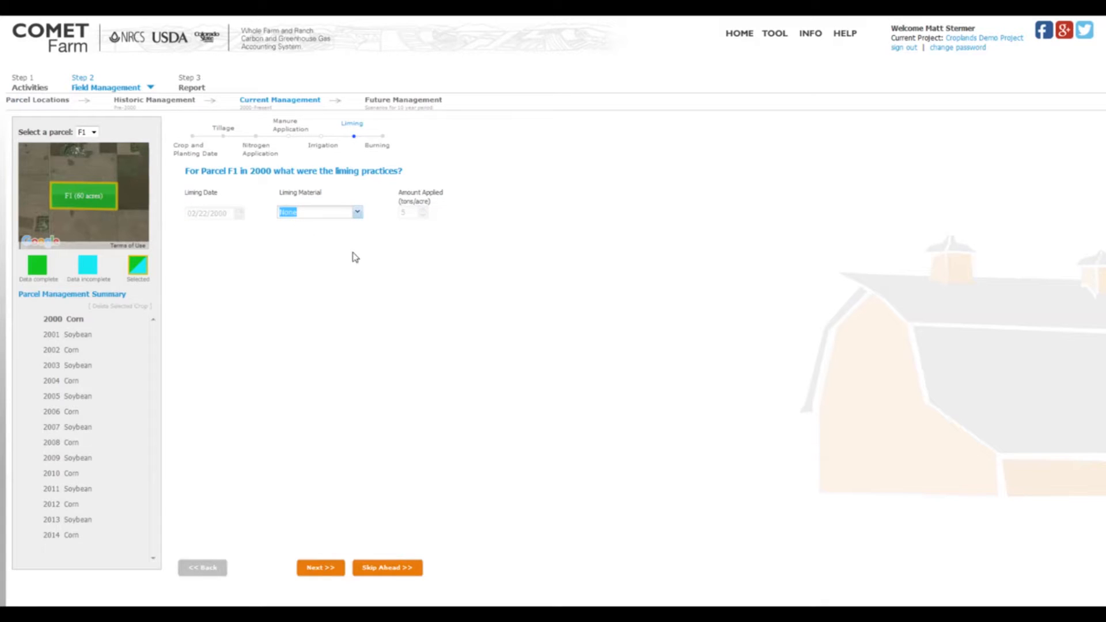
left_click(321, 569)
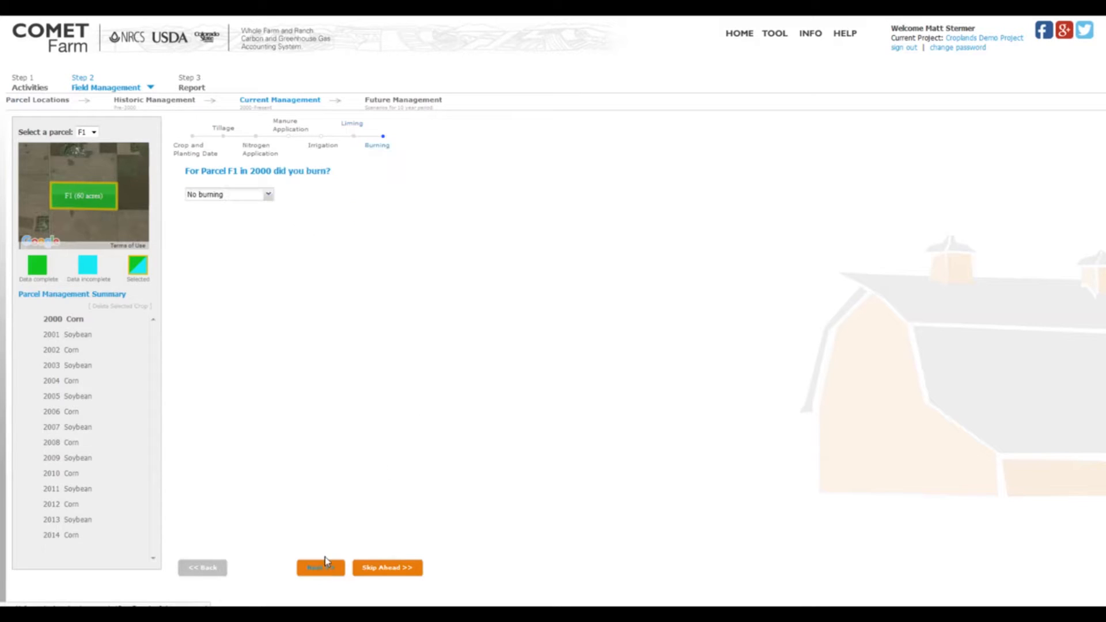
Select No burning for parcel F1 in 2000 and decline adding another crop for that year.
left_click(268, 196)
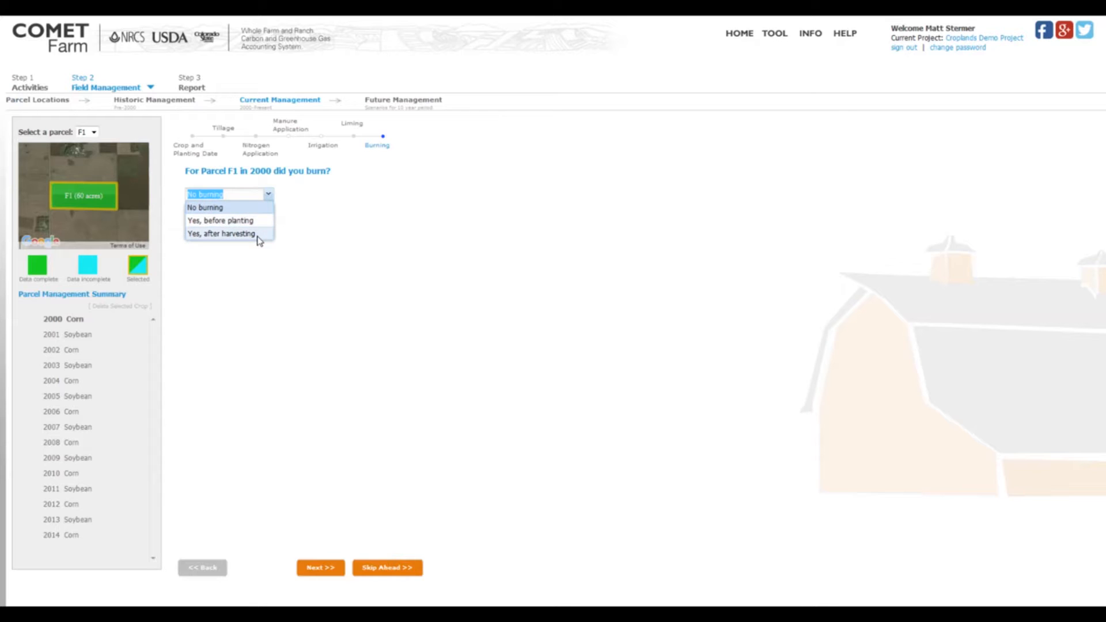
left_click(260, 208)
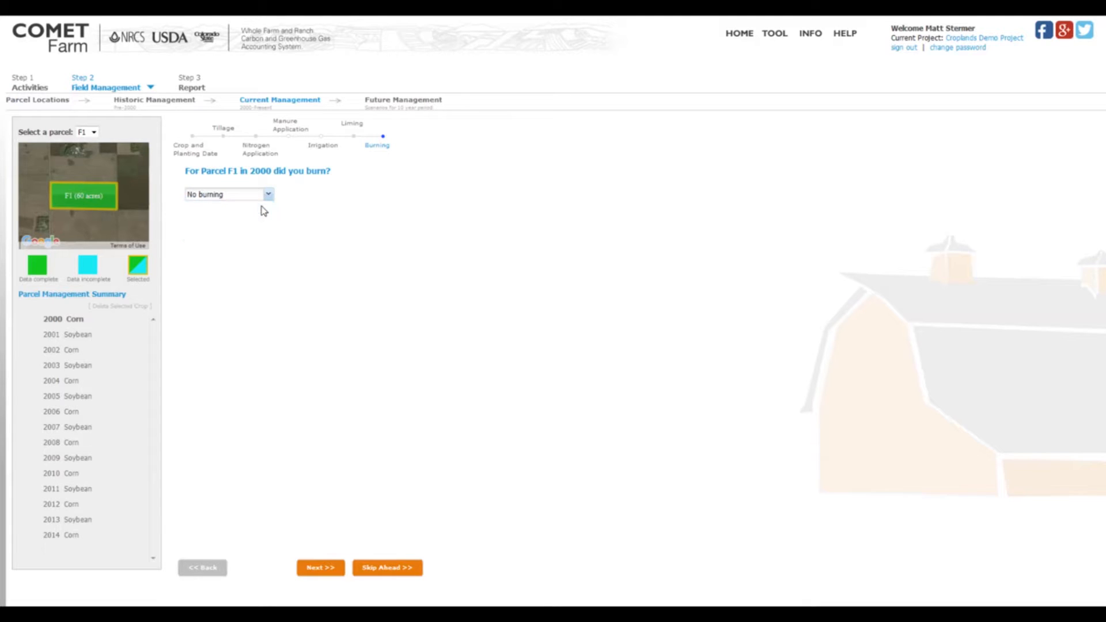
left_click(318, 568)
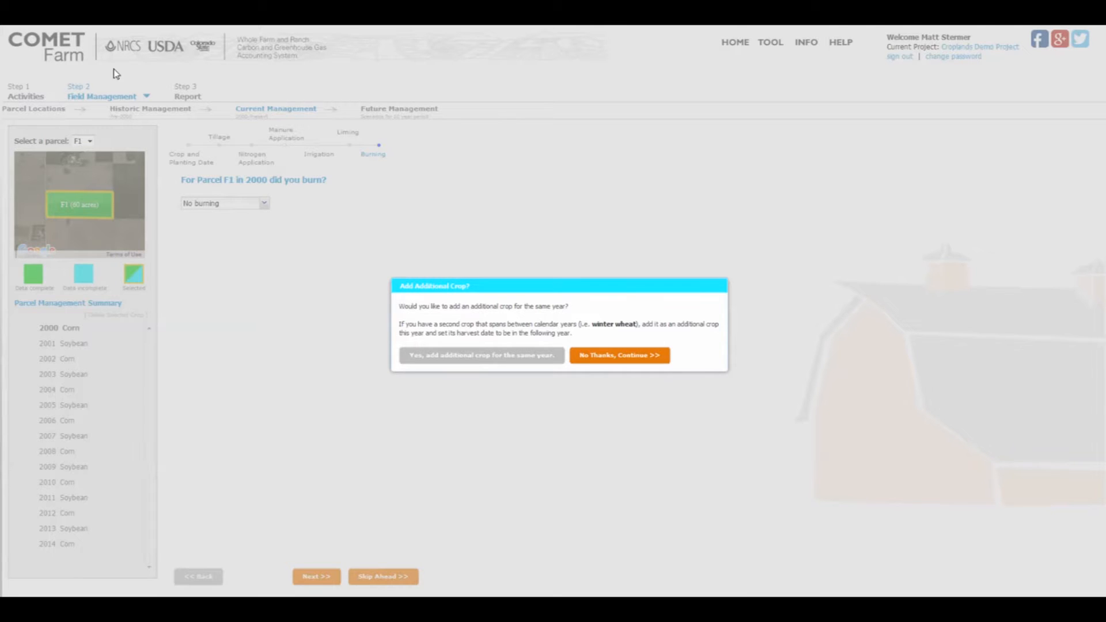
left_click_drag(389, 275, 730, 375)
left_click(655, 360)
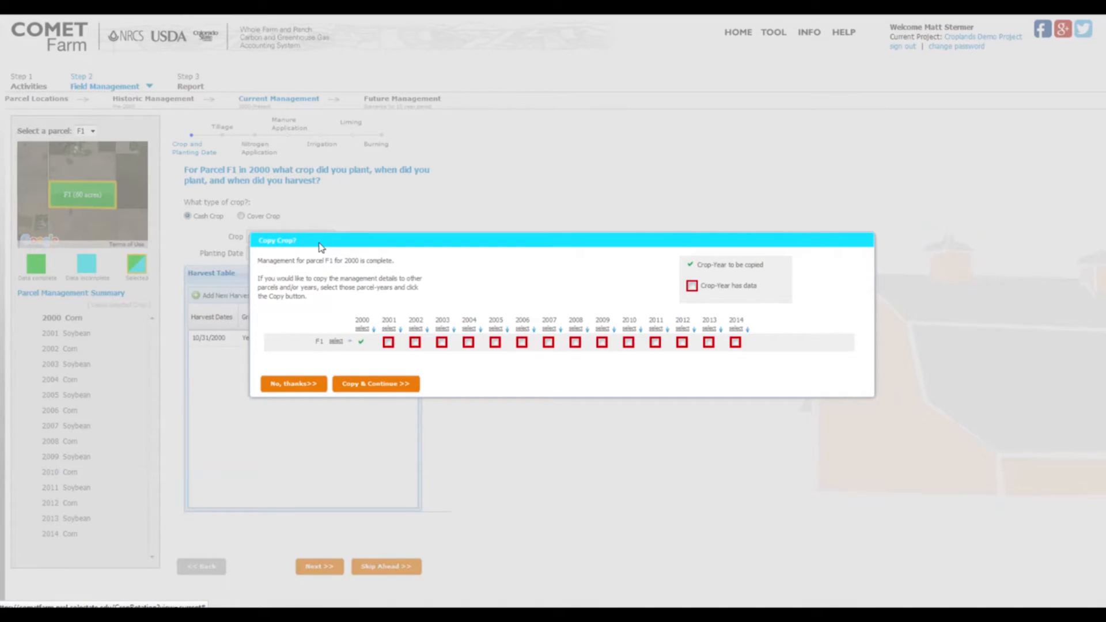
Mark the even years from 2002 to 2014 as copy targets for parcel F1's 2000 corn management.
left_click_drag(678, 252, 796, 309)
left_click(415, 342)
left_click(468, 342)
left_click(521, 342)
left_click(574, 342)
left_click(628, 344)
left_click(682, 343)
left_click(736, 343)
Unmark the even years from 2002 to 2014 as copy targets for the 2000 management.
left_click(415, 342)
left_click(468, 343)
left_click(522, 342)
left_click(575, 343)
left_click(629, 343)
left_click(682, 343)
left_click(734, 342)
Decline copying the 2000 crop management and continue to future management, dismissing the Croplands Demo notice.
left_click(282, 386)
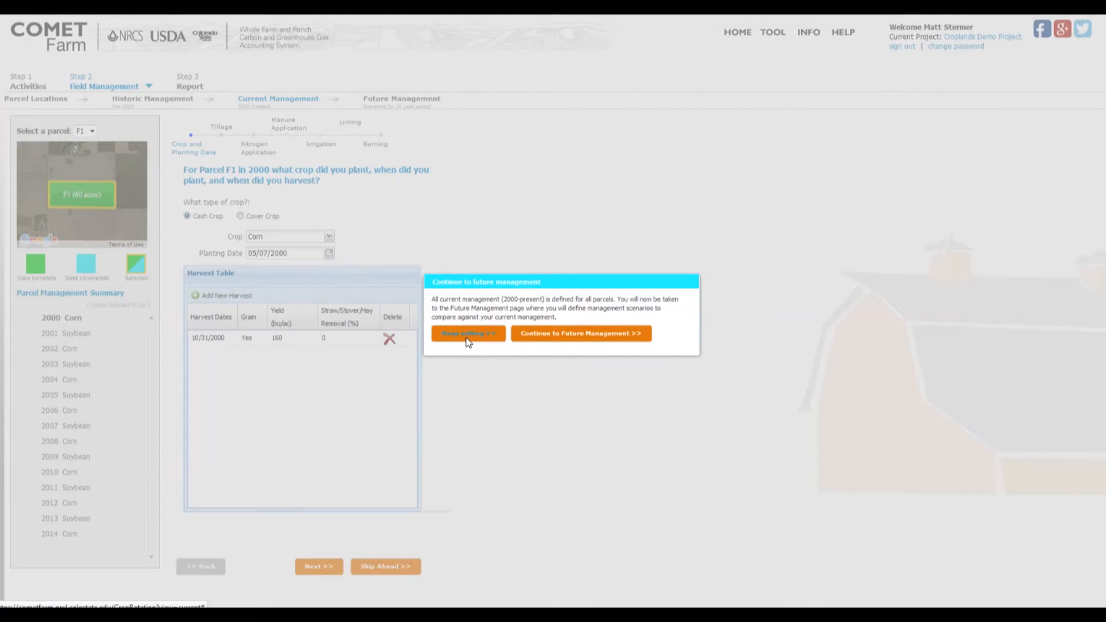
left_click(579, 340)
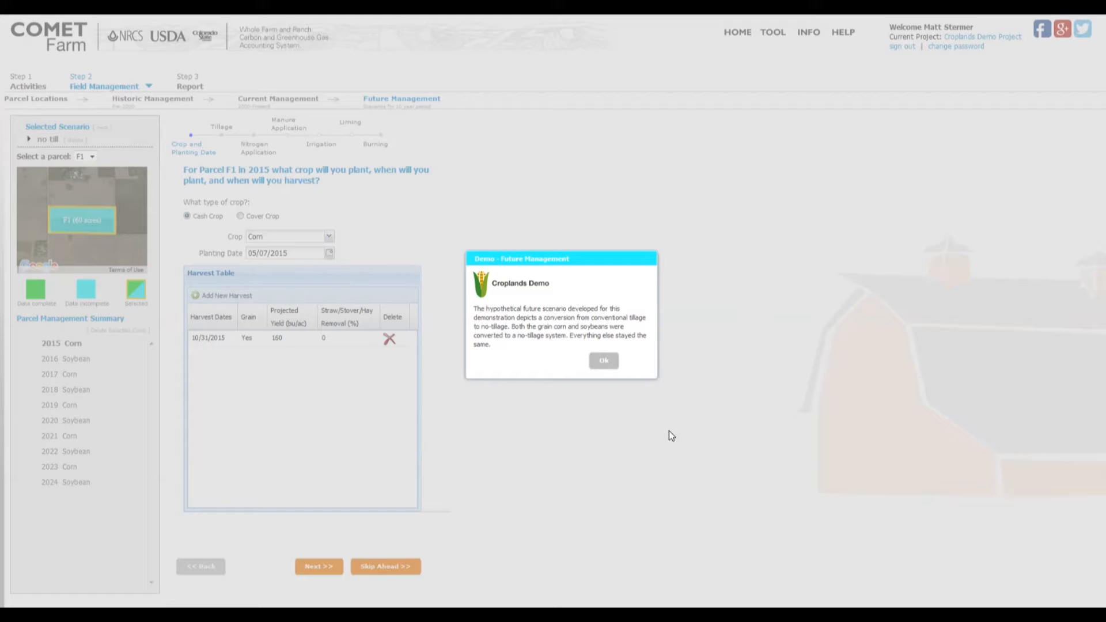
left_click(603, 360)
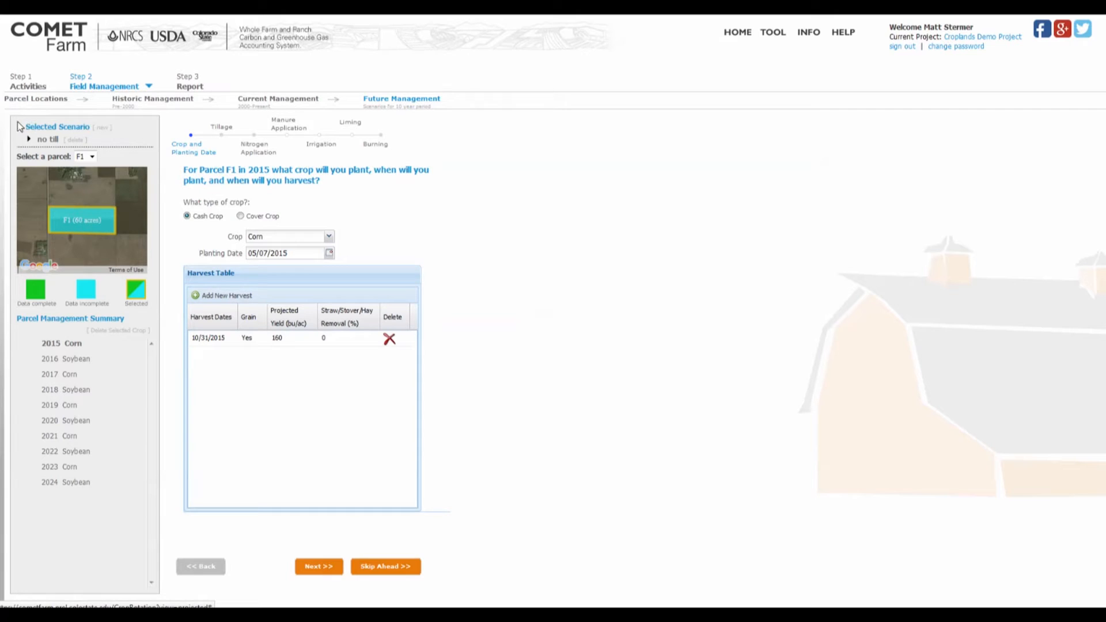
left_click_drag(8, 114, 163, 151)
left_click_drag(4, 310, 156, 501)
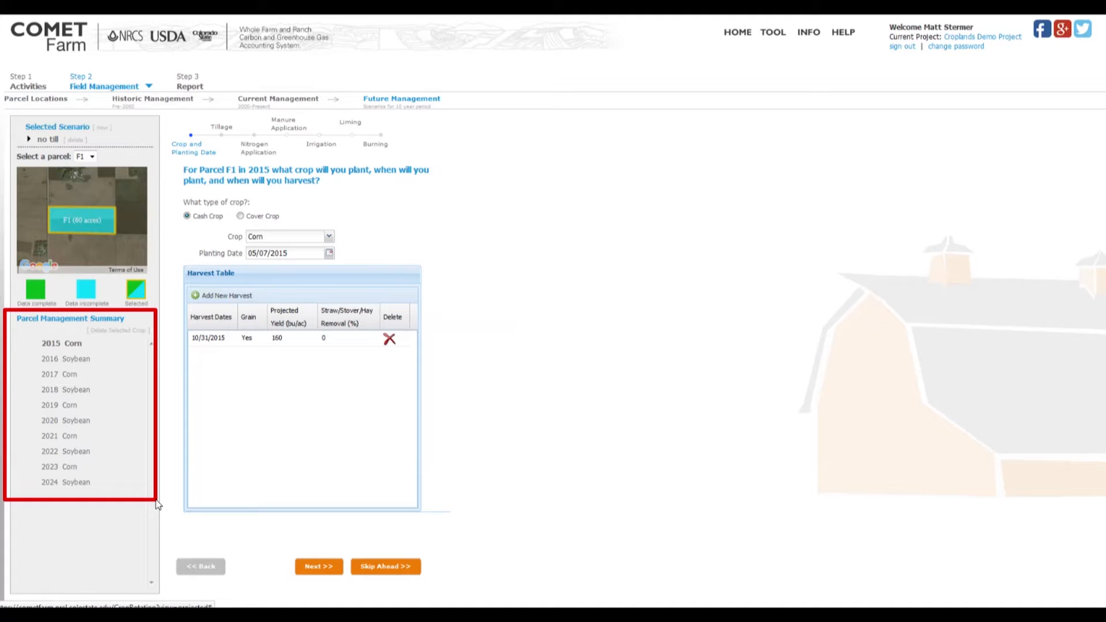
key("Escape")
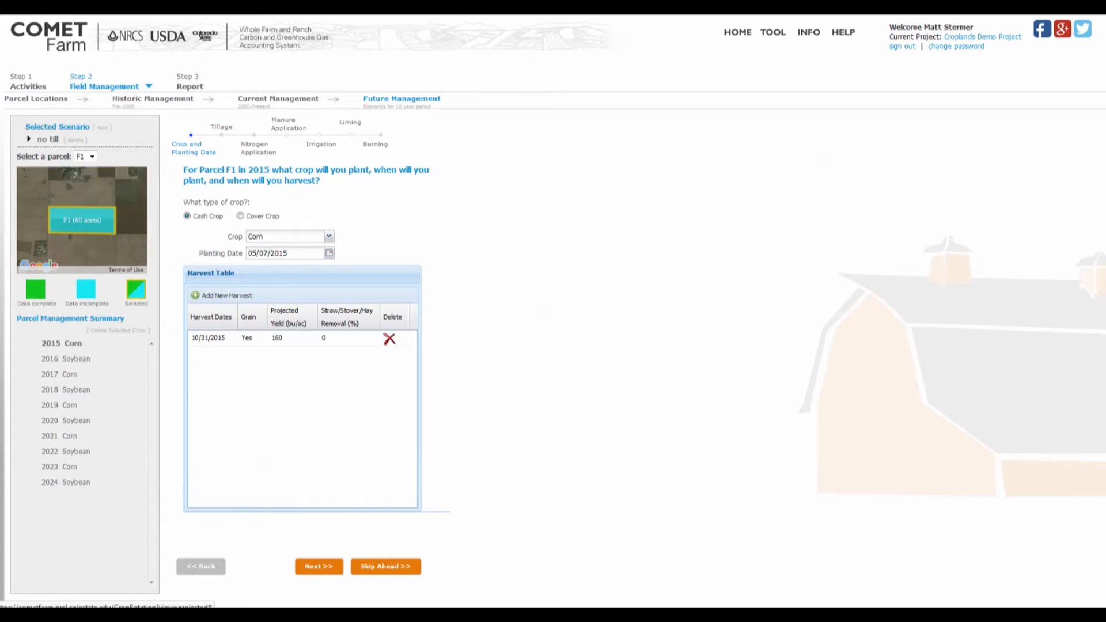
Select No Tillage for the 05/01/2015 tillage practice in the no till scenario and continue to nitrogen application.
left_click(321, 565)
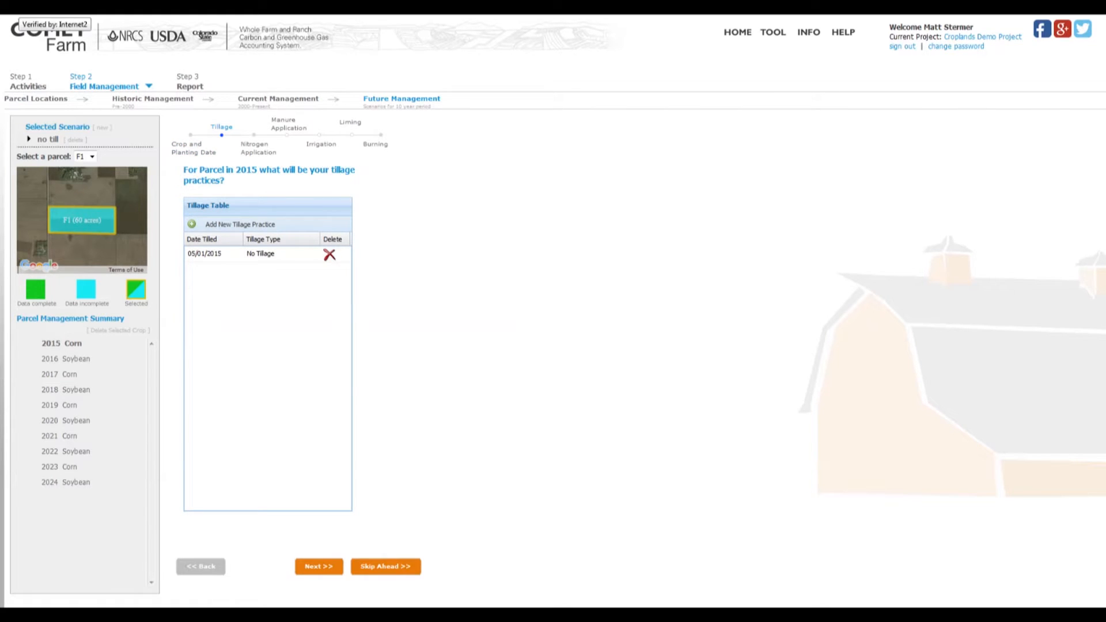
left_click(289, 256)
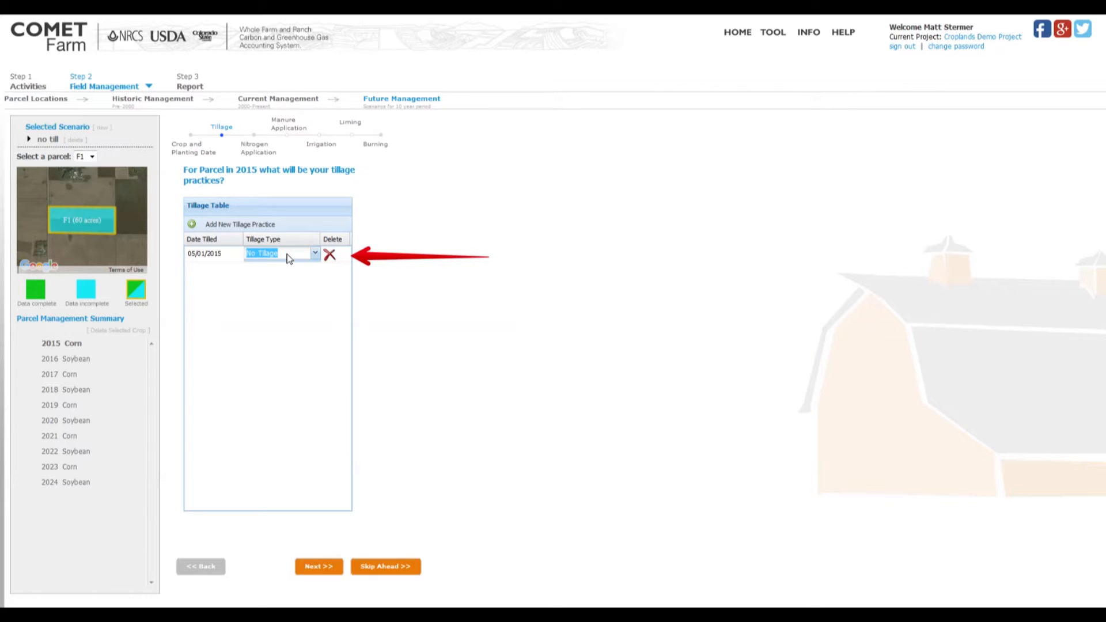
left_click(315, 253)
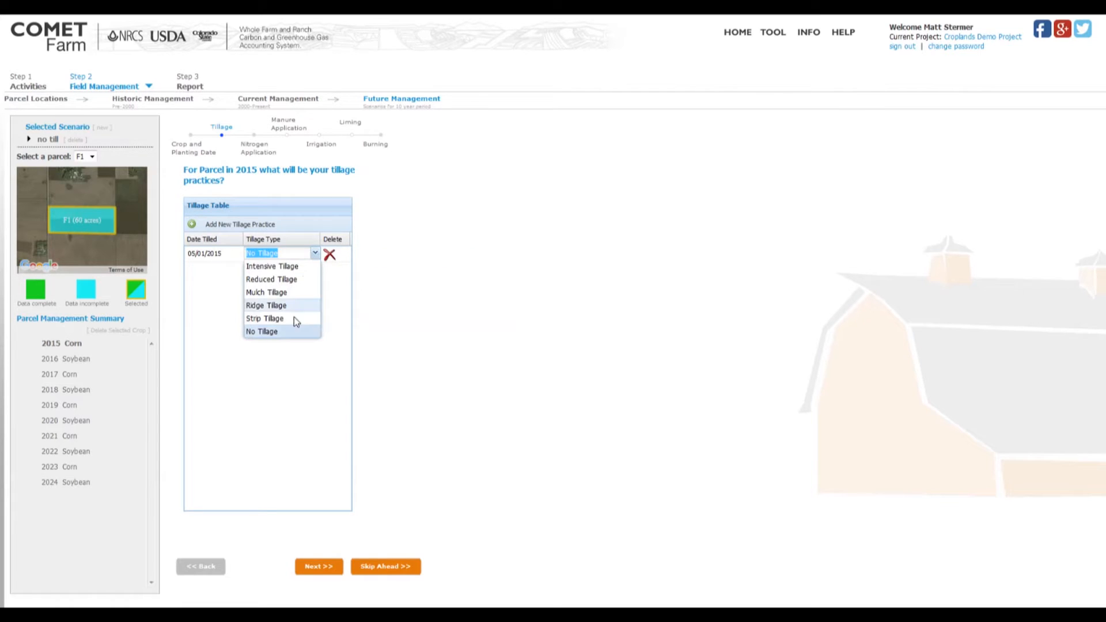
left_click(279, 333)
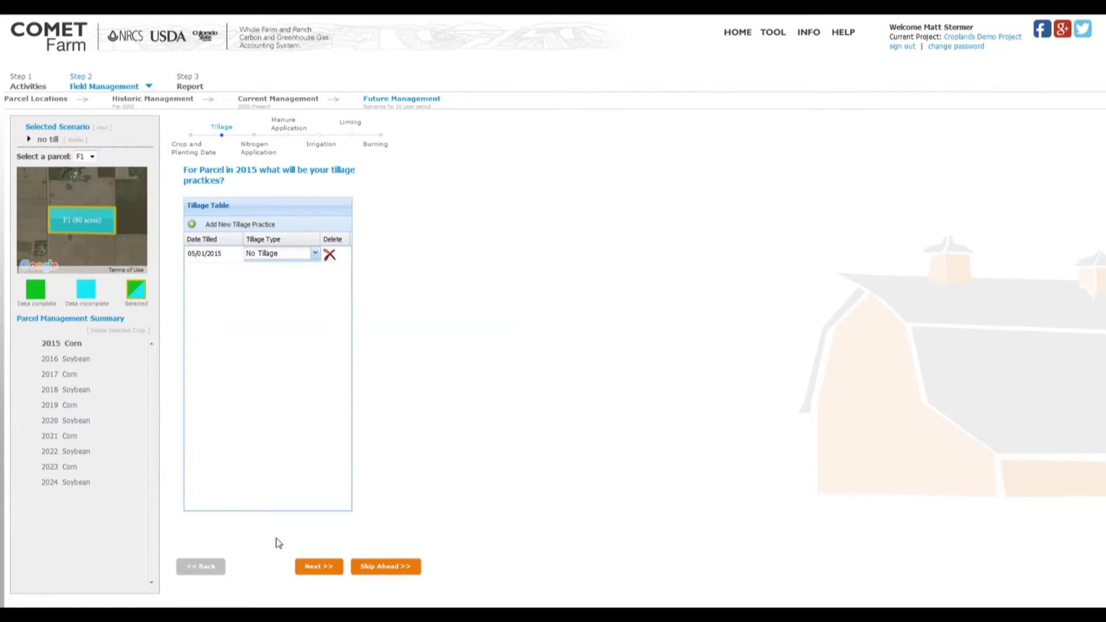
left_click(319, 567)
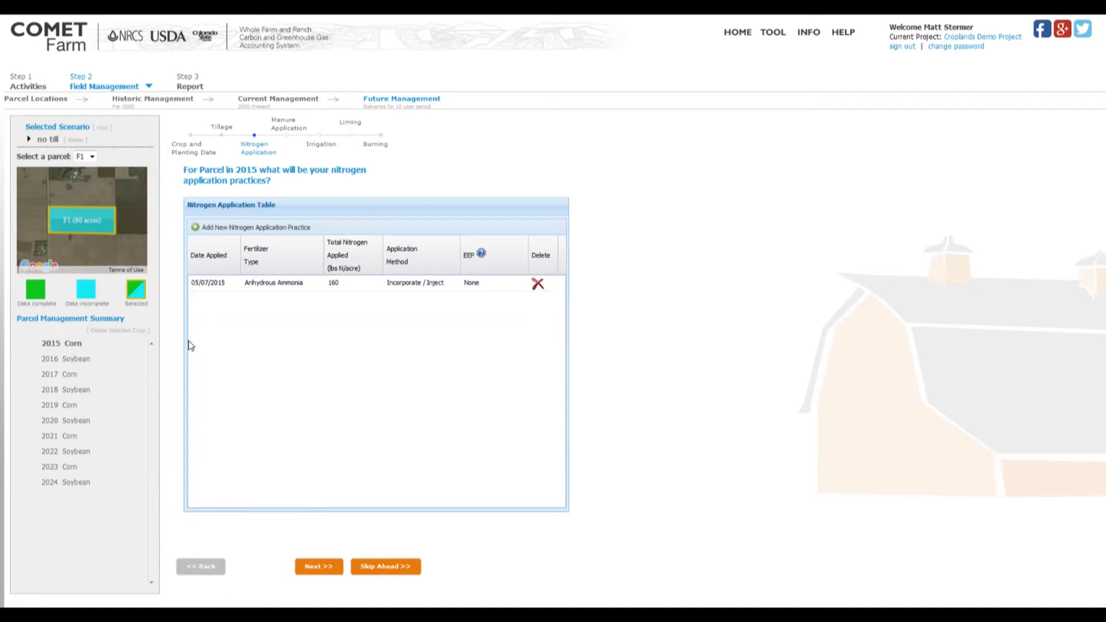
Accept the existing 2015 nitrogen, manure, irrigation, liming and burning entries, declining an additional crop and copying to other years.
left_click(314, 568)
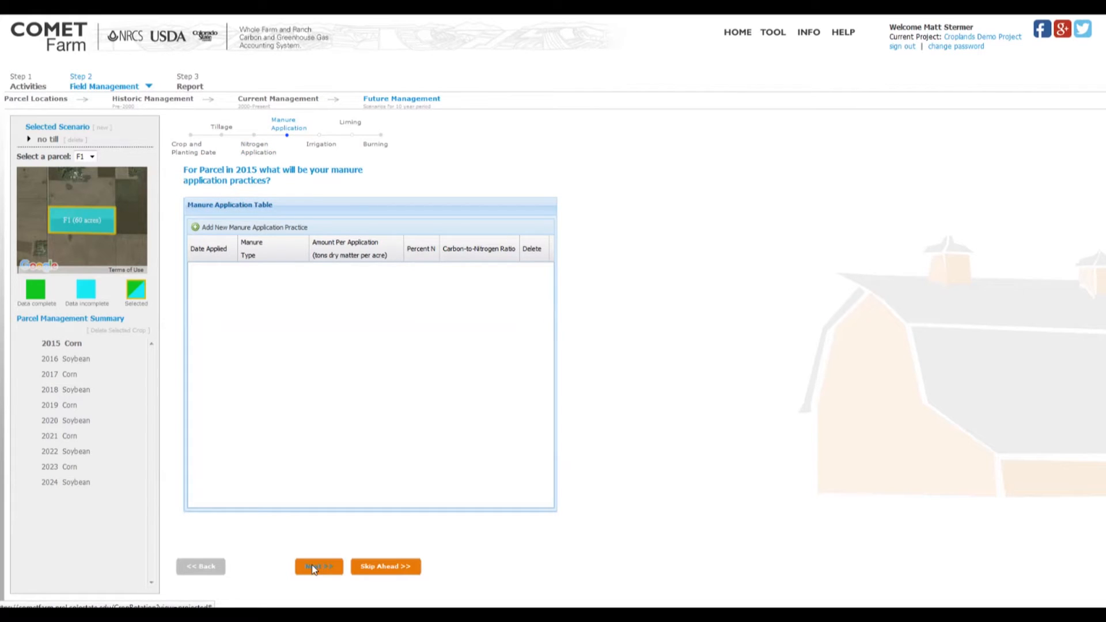
left_click(314, 569)
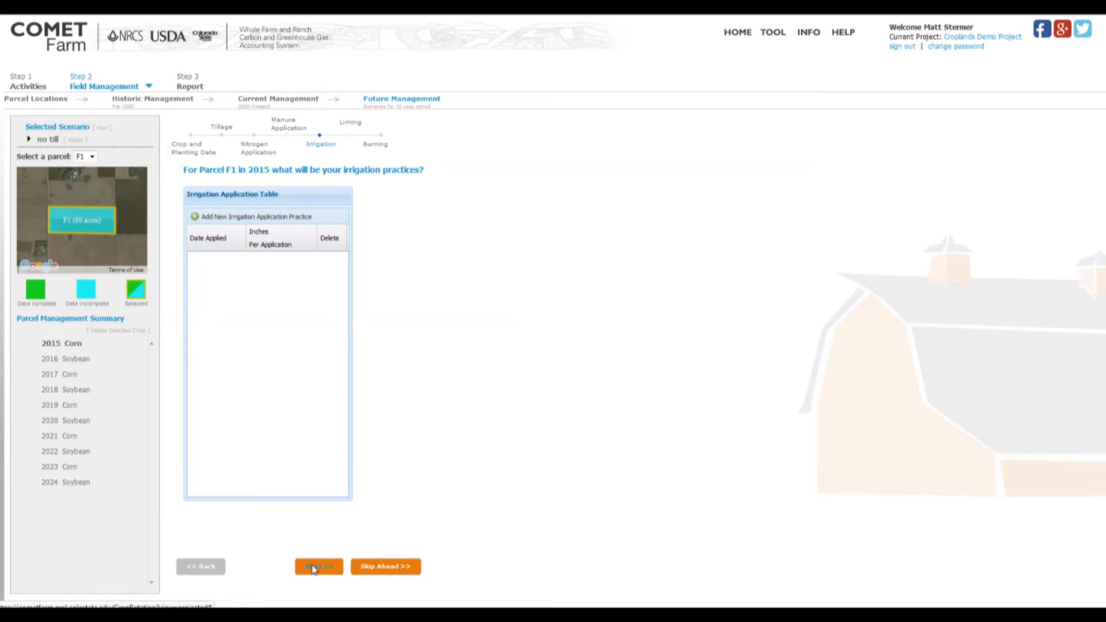
left_click(314, 568)
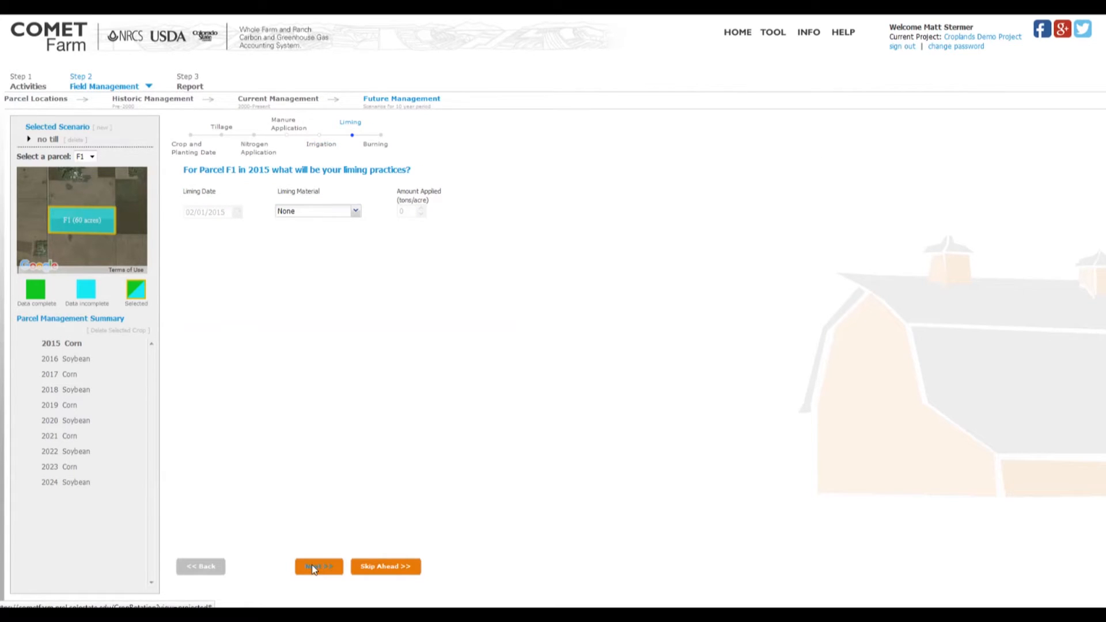
left_click(314, 569)
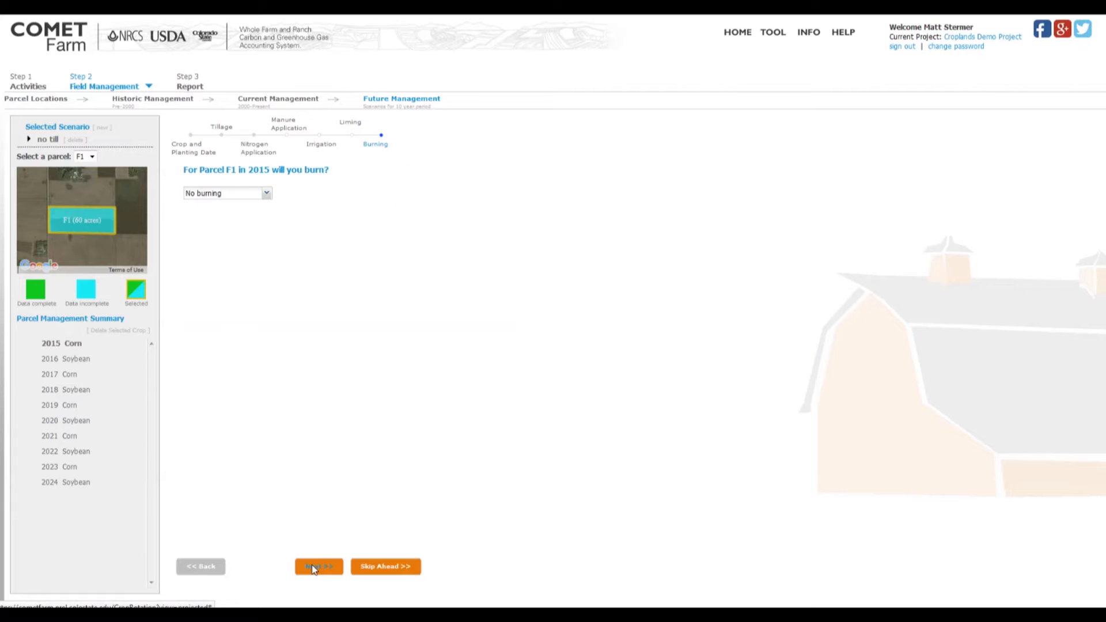
left_click(314, 568)
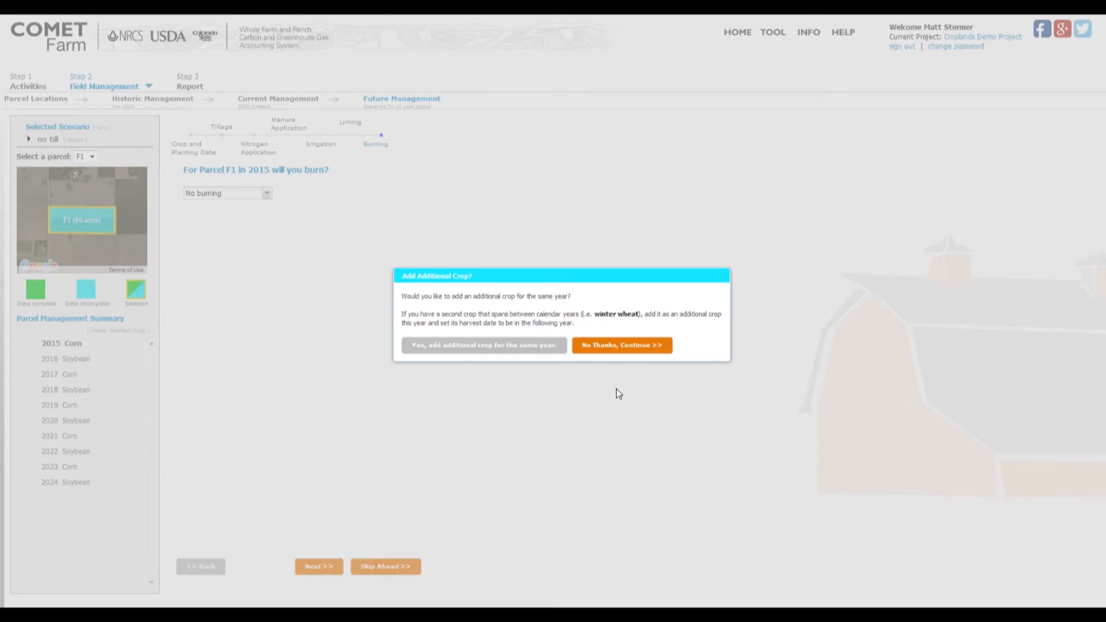
left_click(614, 348)
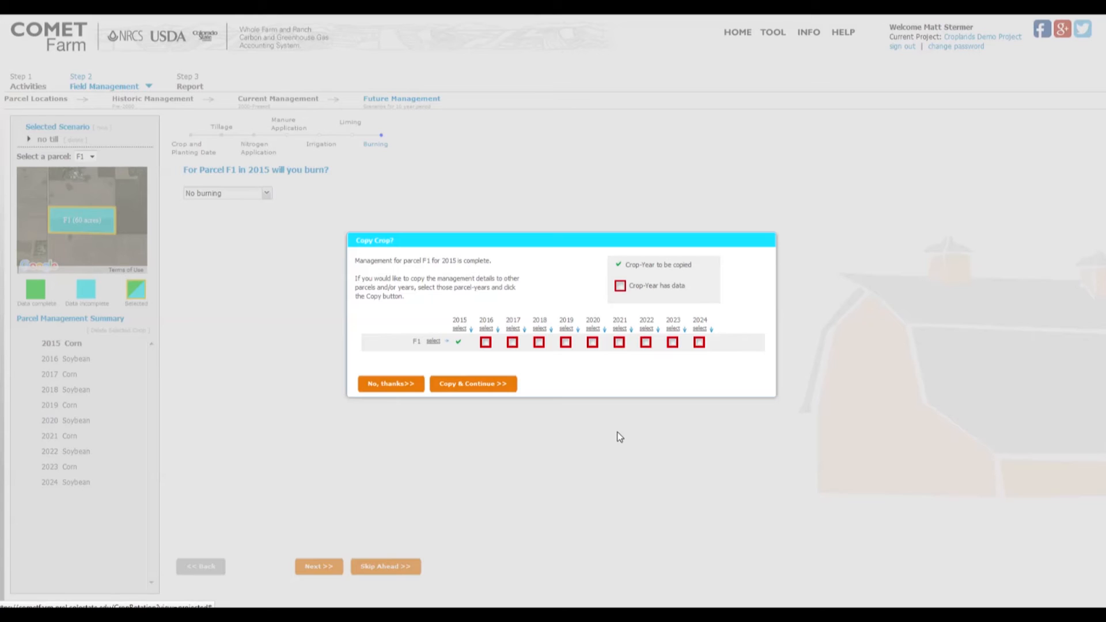
left_click(387, 385)
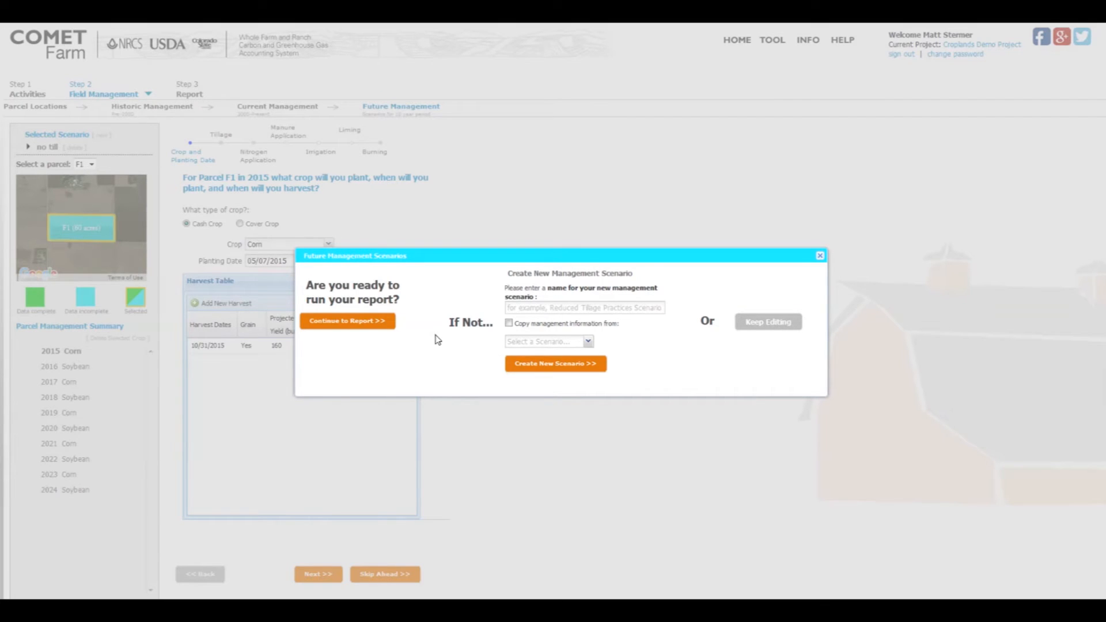
Fill in a new management scenario named "improved n mngt" that copies management information from Baseline.
left_click(509, 325)
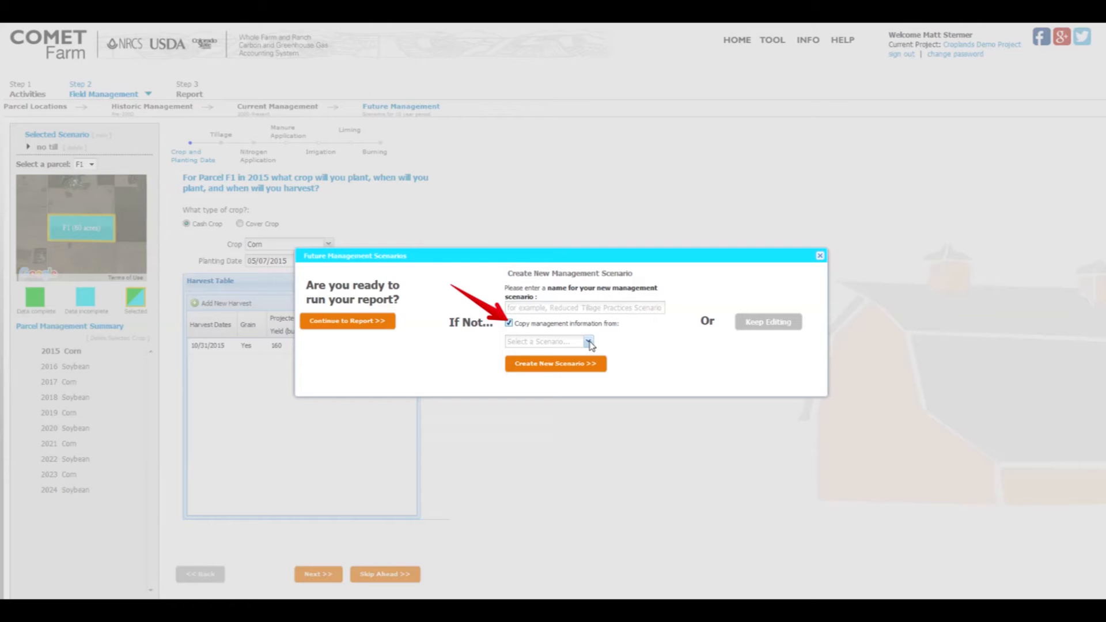
left_click(589, 342)
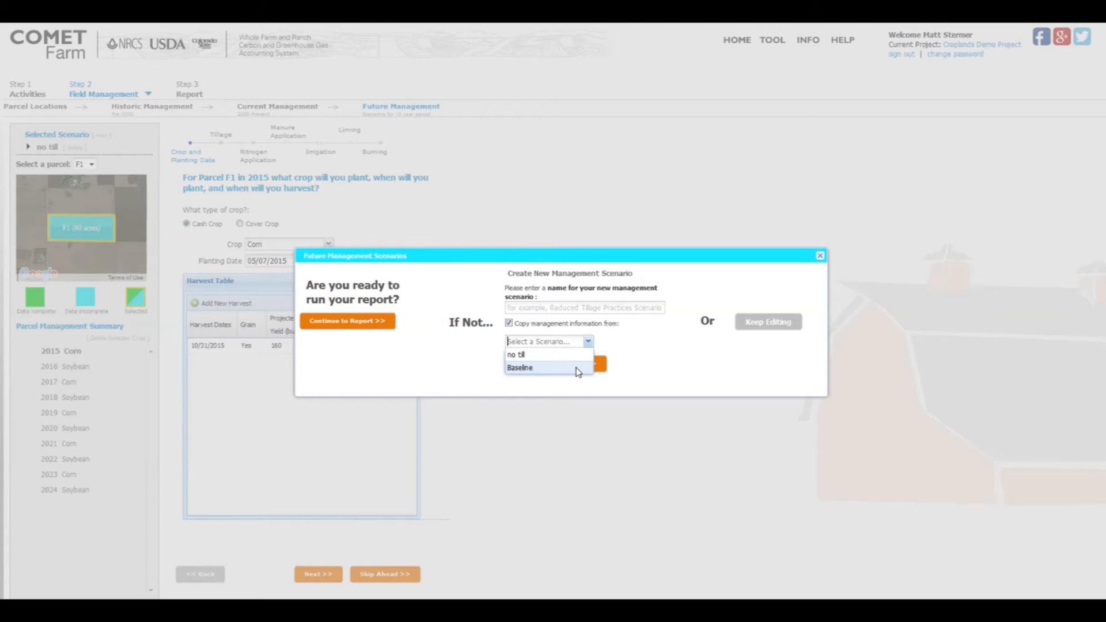
left_click(525, 368)
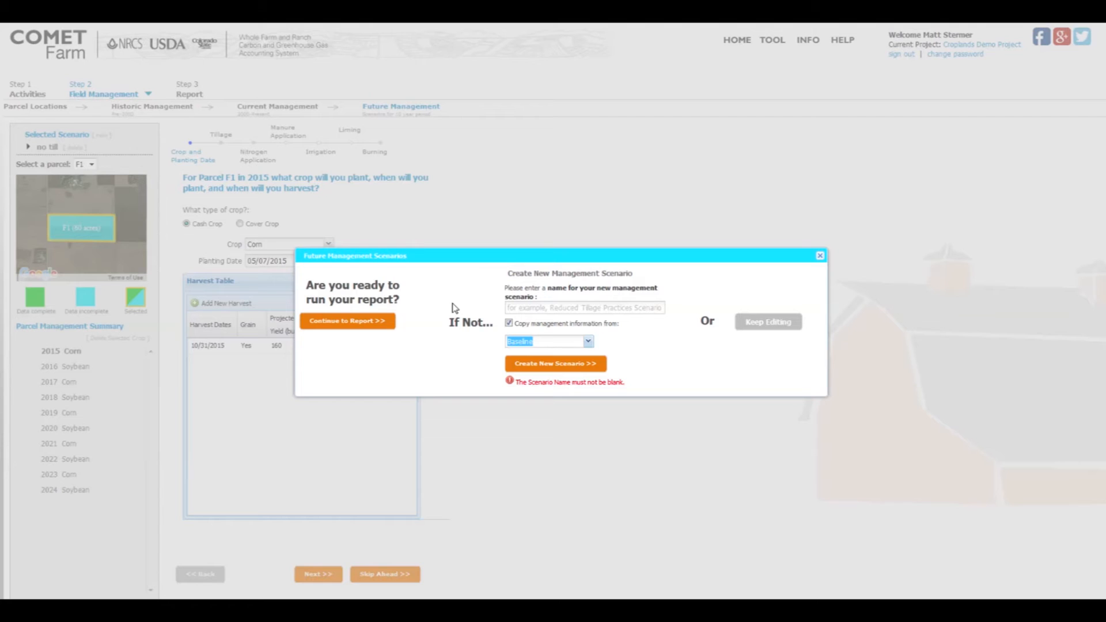
left_click(527, 310)
type("improved n mngt")
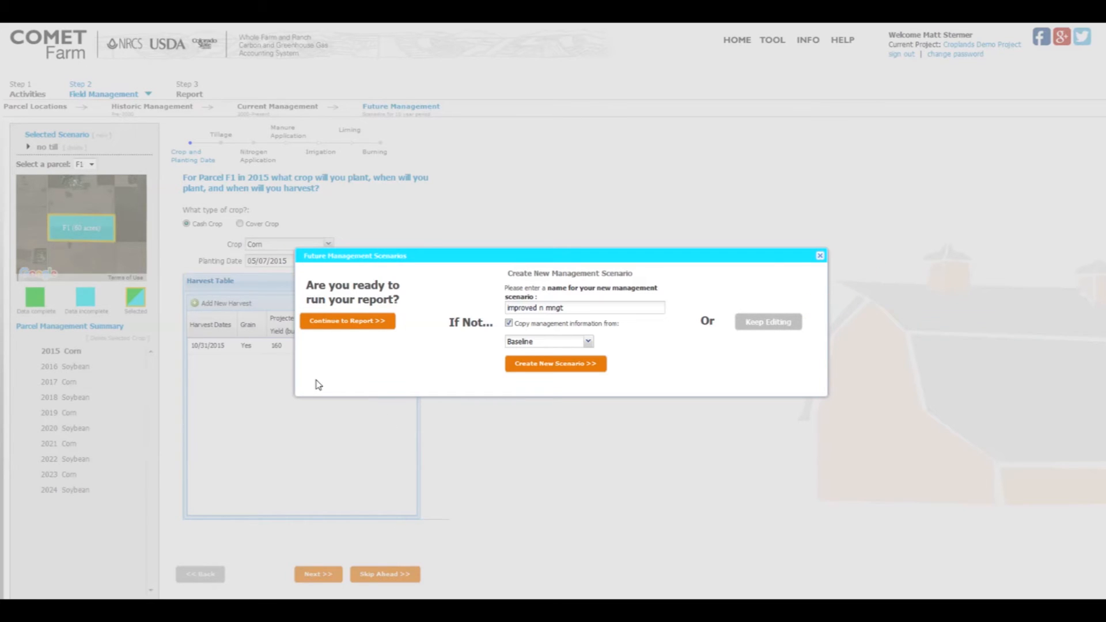
Continue to the report and run the model for the cropland parcel.
left_click(342, 322)
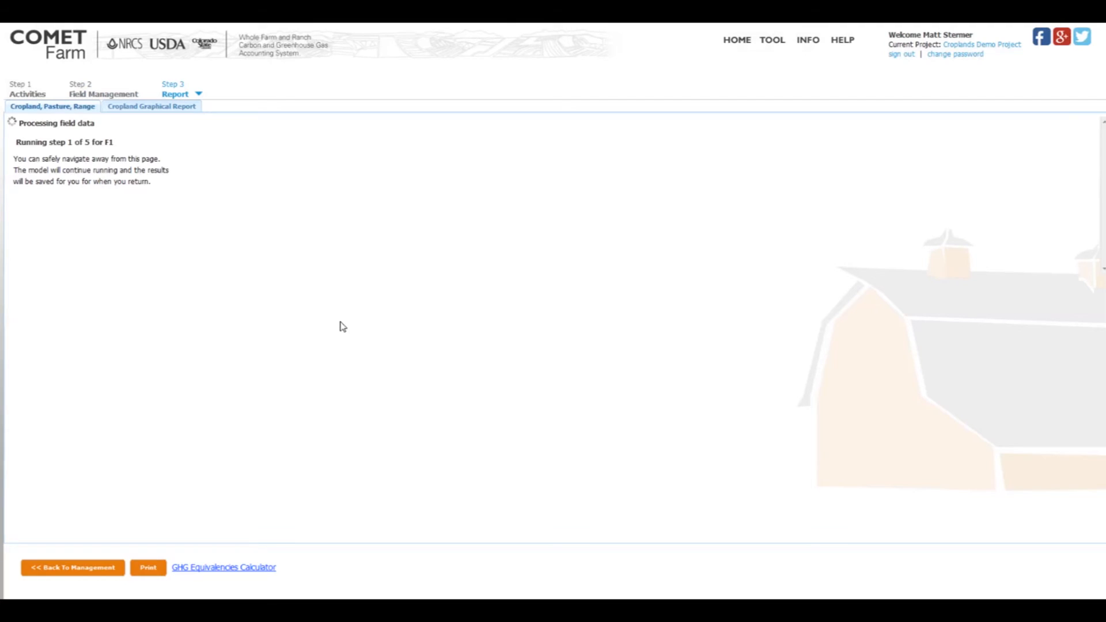
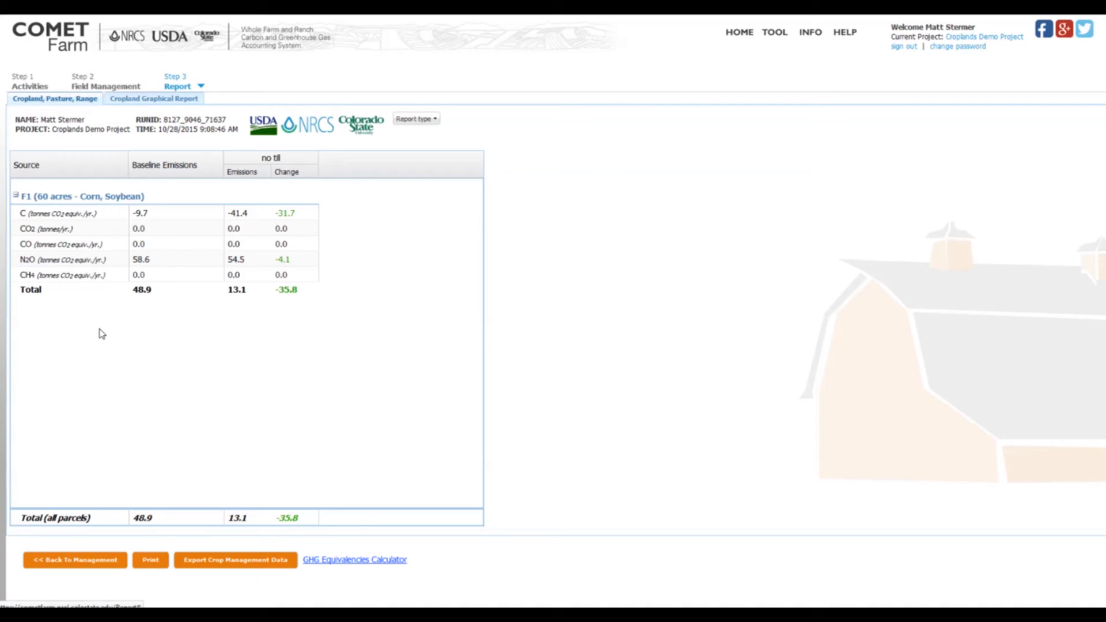
Expand the carbon row of parcel F1 to examine its sources, collapse it, and compare baseline emissions with the no till changes.
double_click(71, 216)
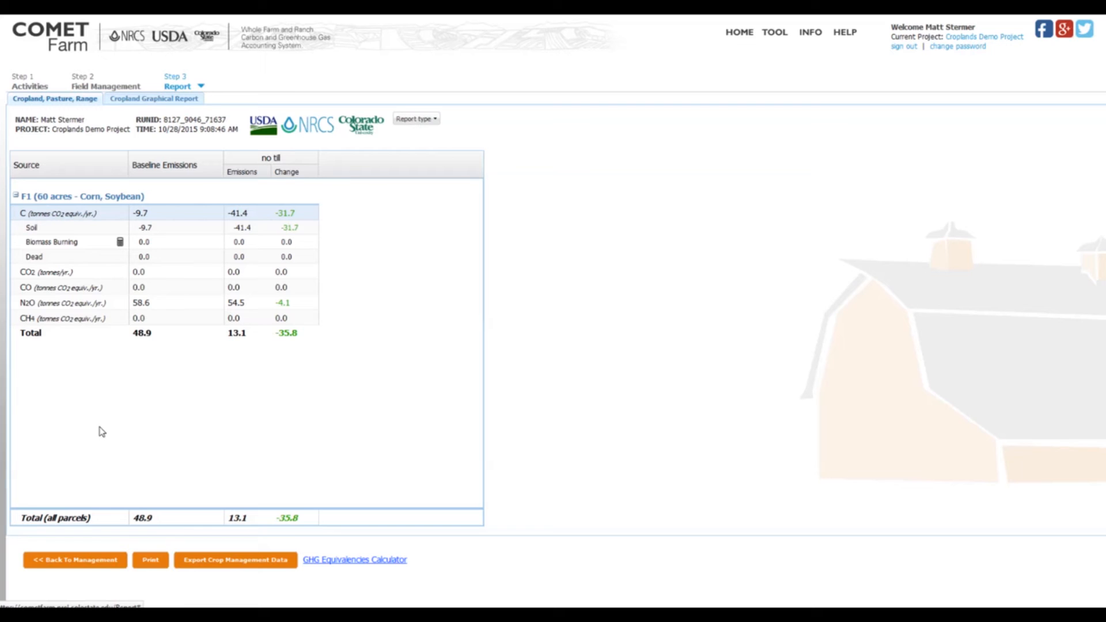
mouse_move(120, 242)
left_click(41, 216)
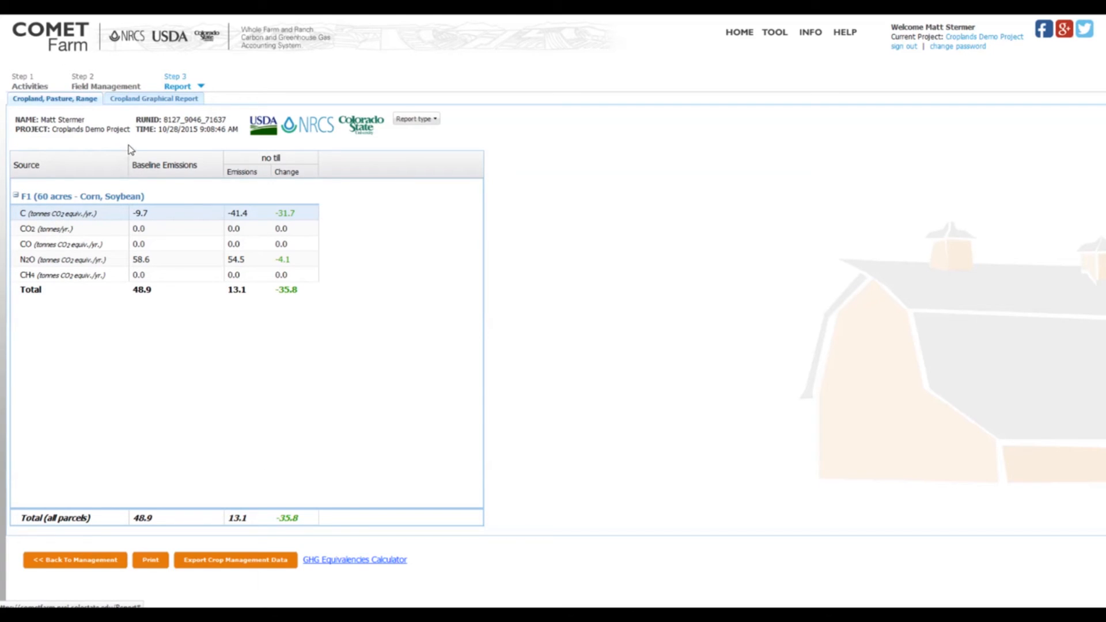
left_click_drag(127, 144, 224, 306)
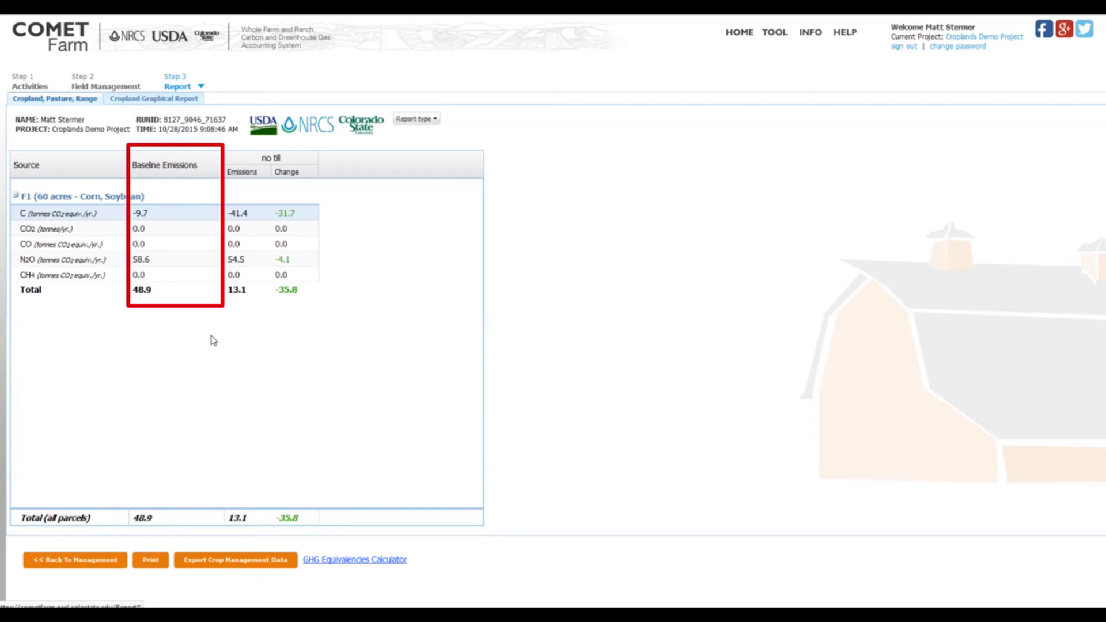
key("Escape")
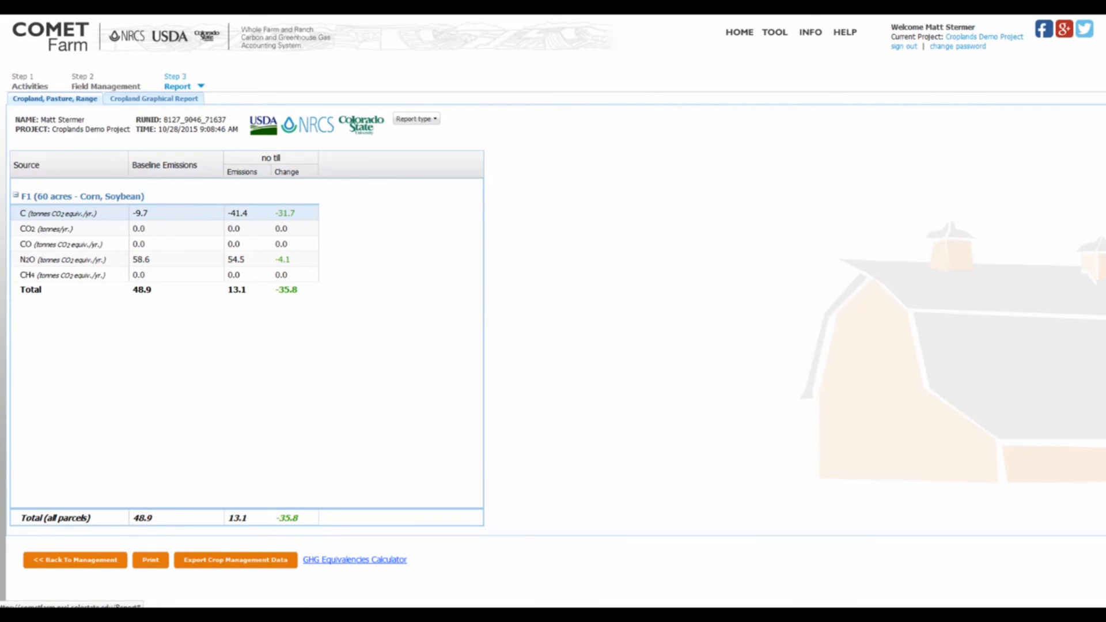
left_click_drag(386, 213, 303, 213)
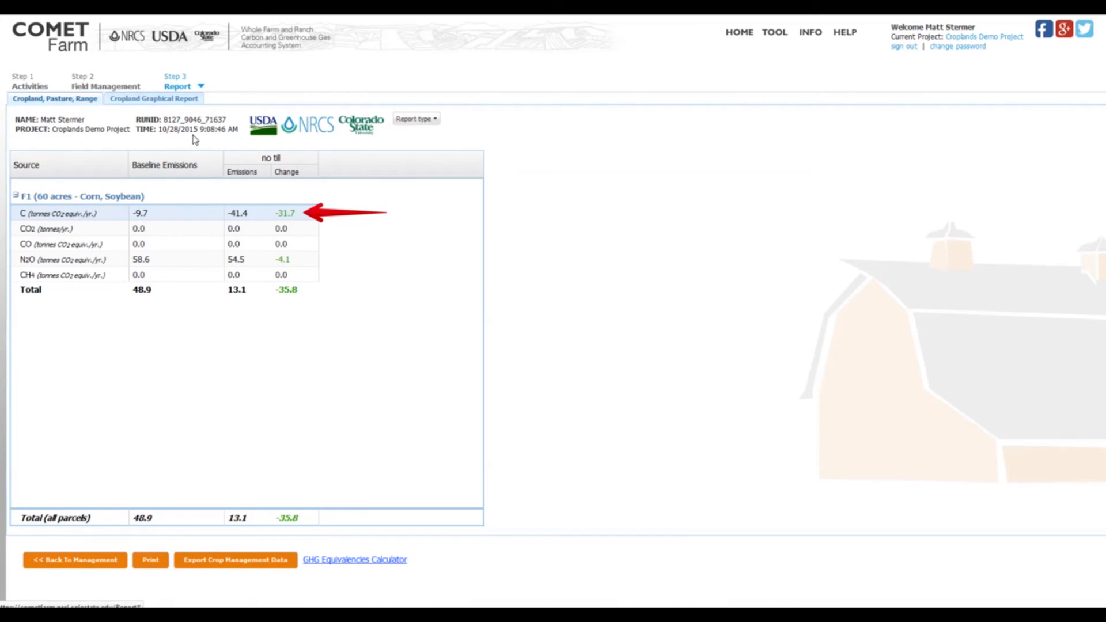
left_click_drag(391, 260, 294, 259)
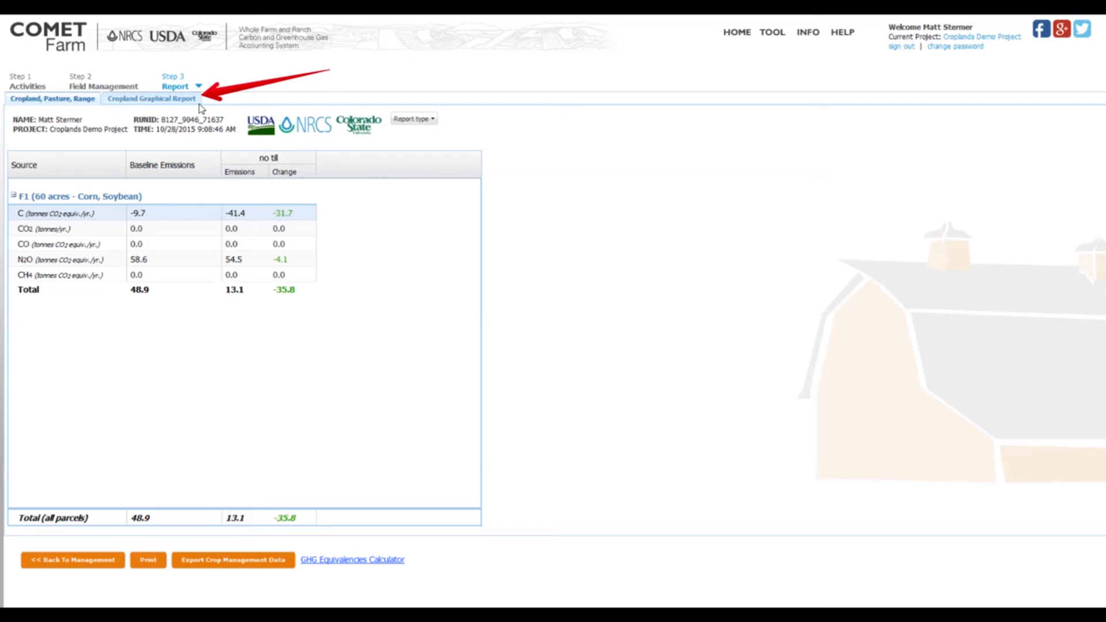
View the Cropland Graphical Report for parcel F1 and drill into the carbon bar of the no till scenario.
left_click(163, 100)
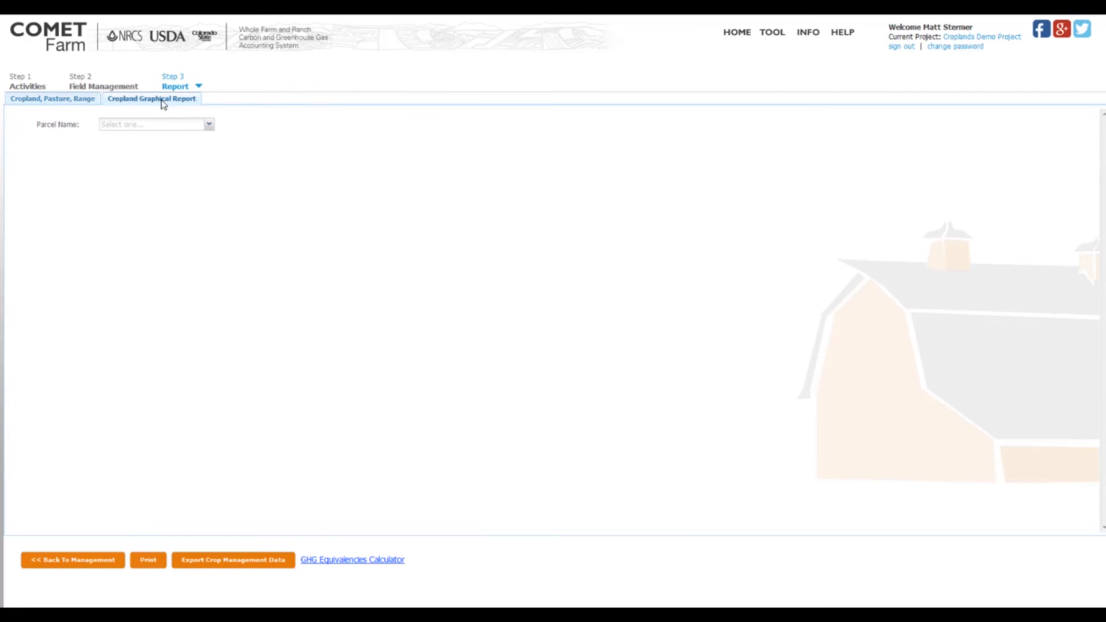
left_click(210, 125)
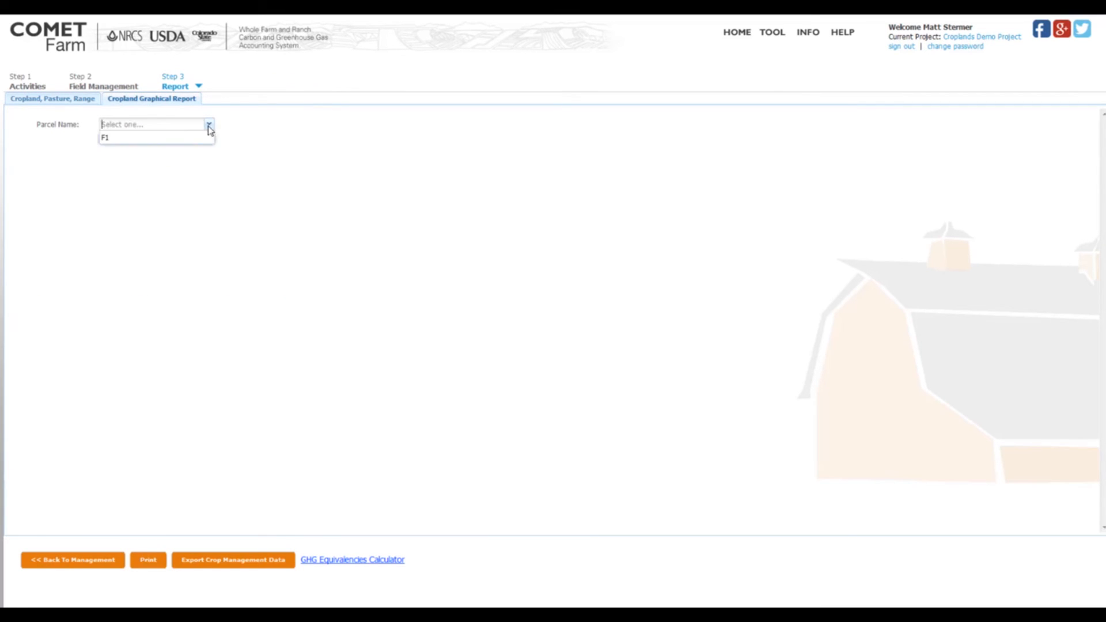
left_click(115, 139)
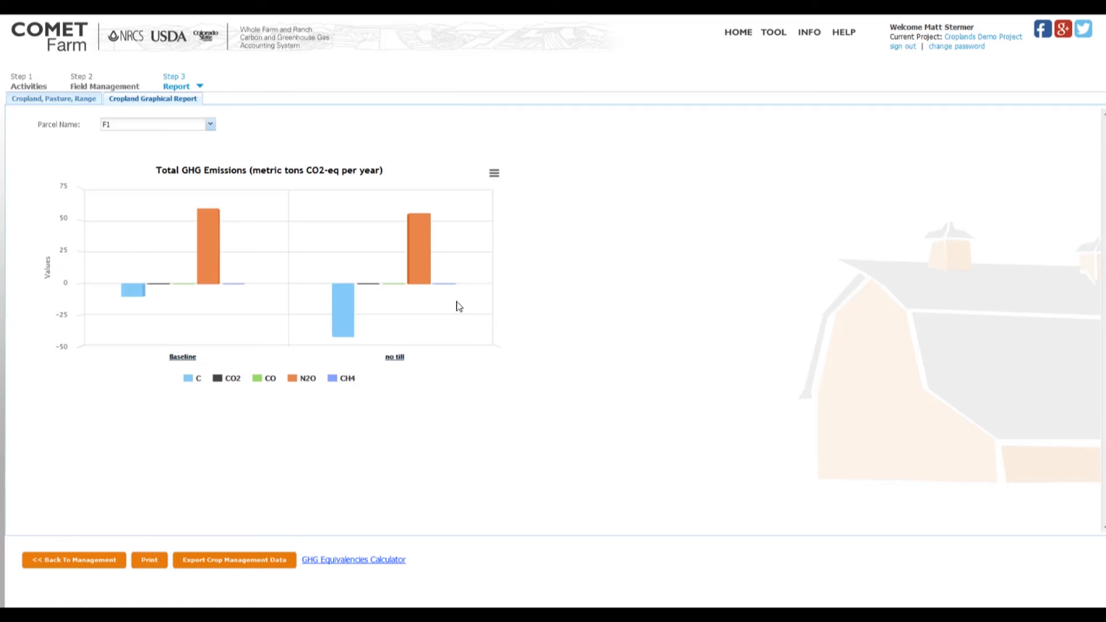
mouse_move(349, 319)
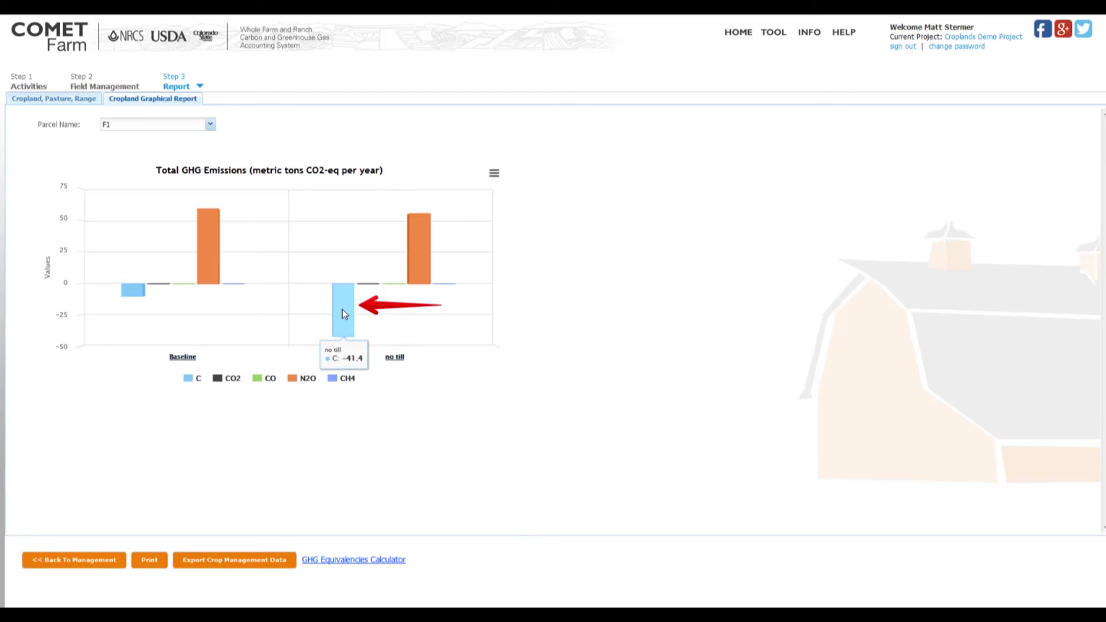
left_click(343, 310)
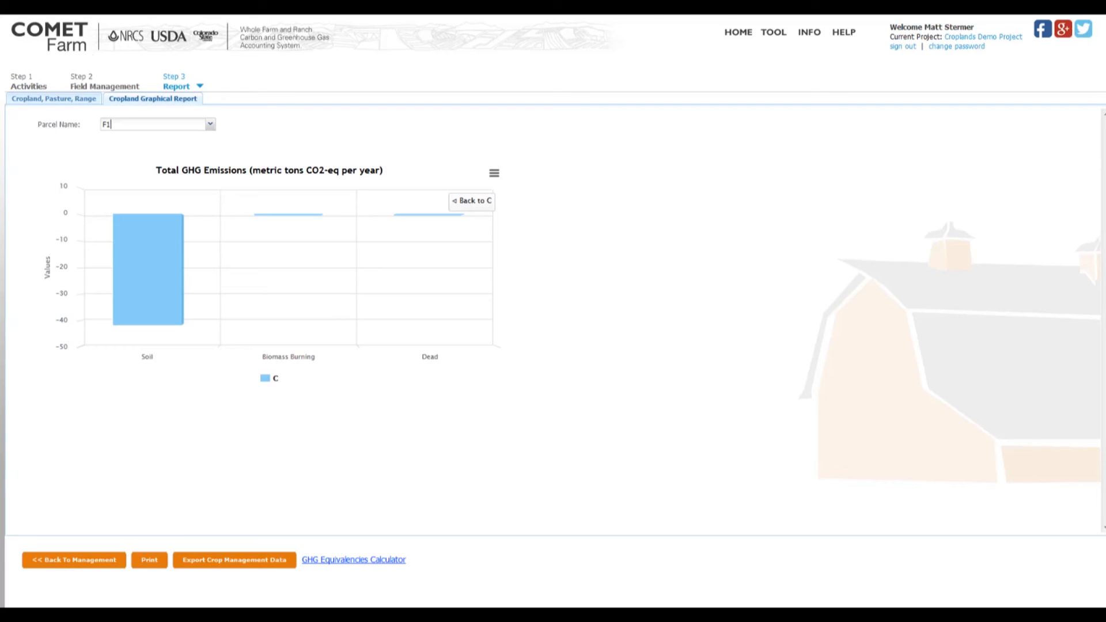
Open the chart's options, return to the Cropland, Pasture, Range report and dismiss its demo message.
left_click(494, 177)
left_click(41, 102)
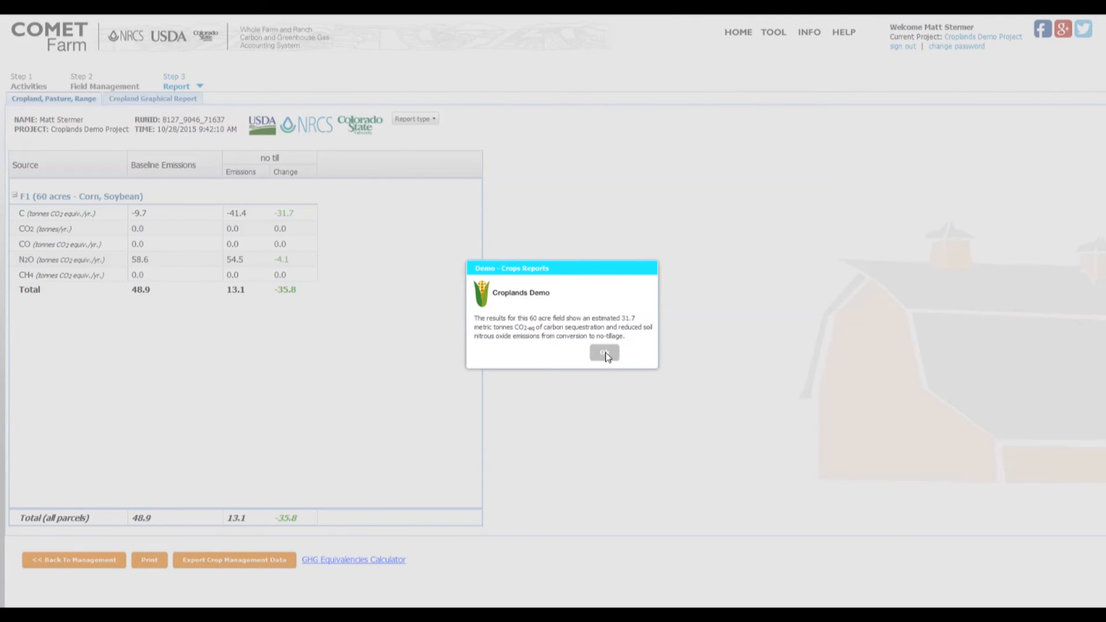
left_click(605, 353)
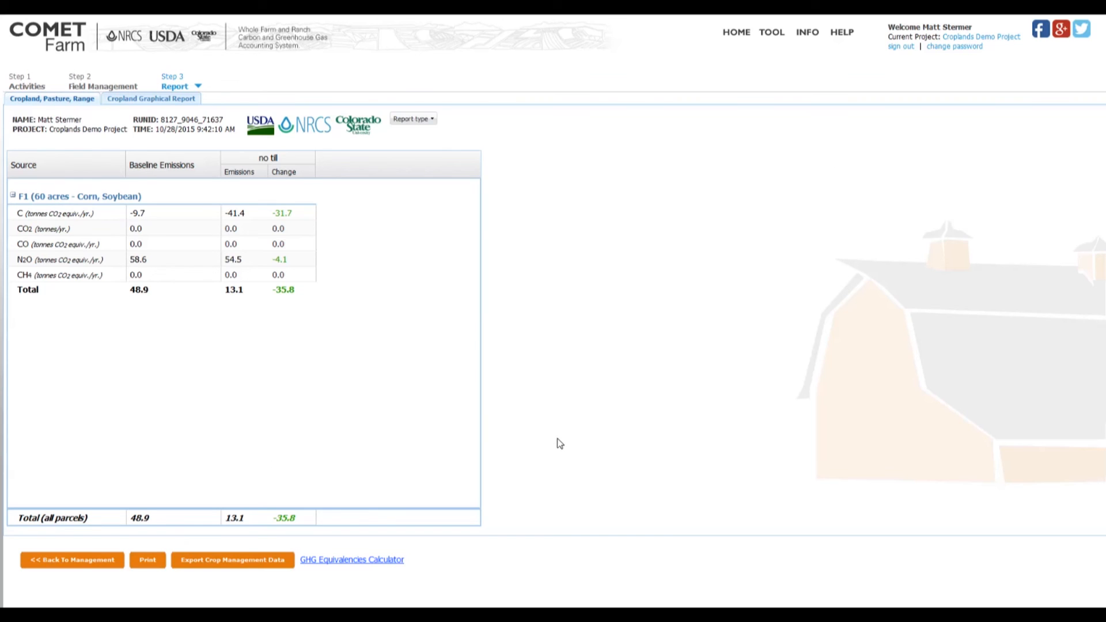
Switch to EPA's Greenhouse Gas Equivalencies Calculator and calculate equivalencies from emissions data of 35.8 metric tons of CO2.
left_click(356, 562)
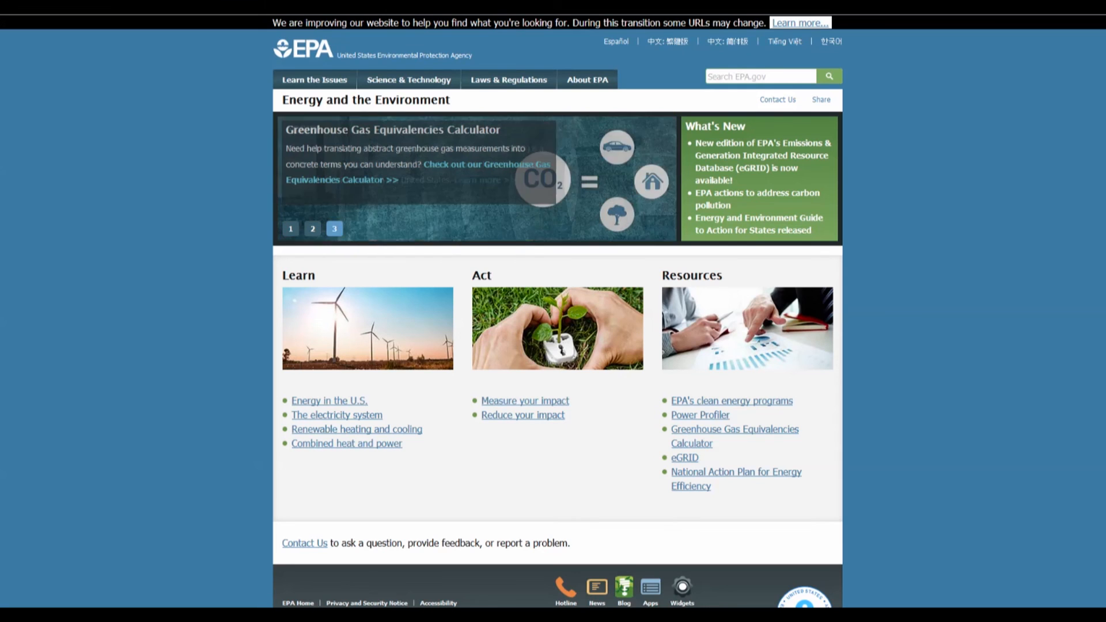
left_click(479, 165)
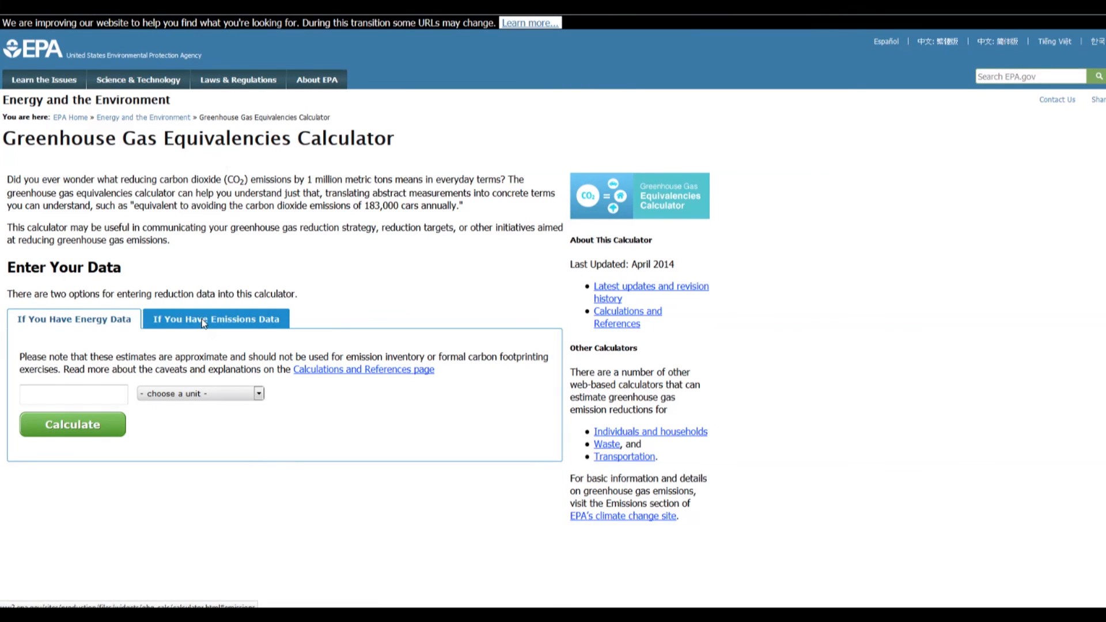
left_click(201, 319)
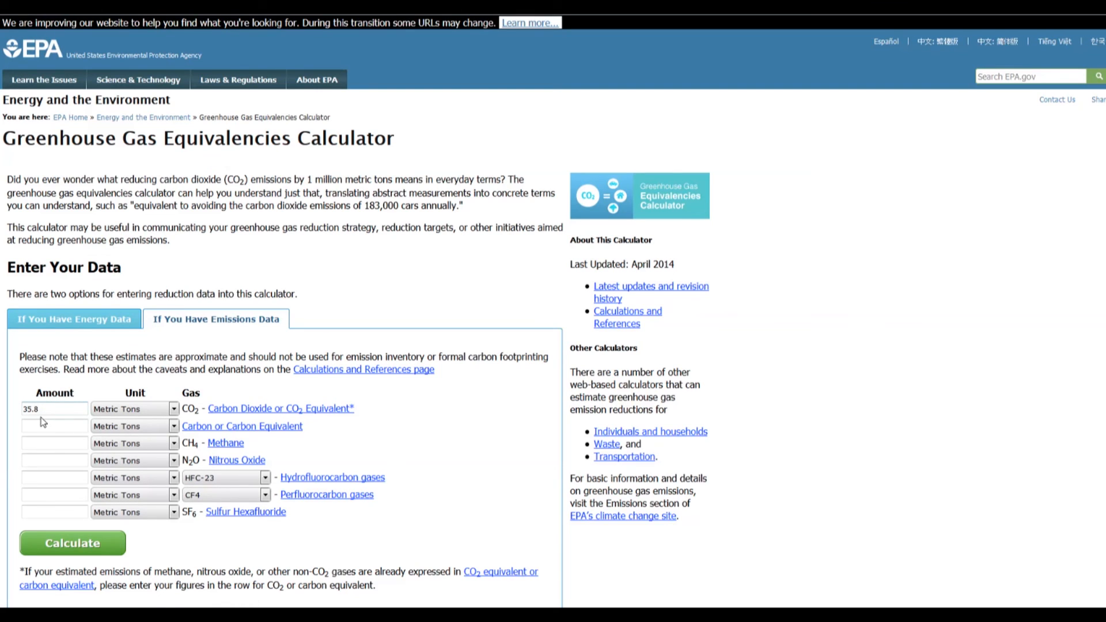
scroll(53, 453, "down", 1)
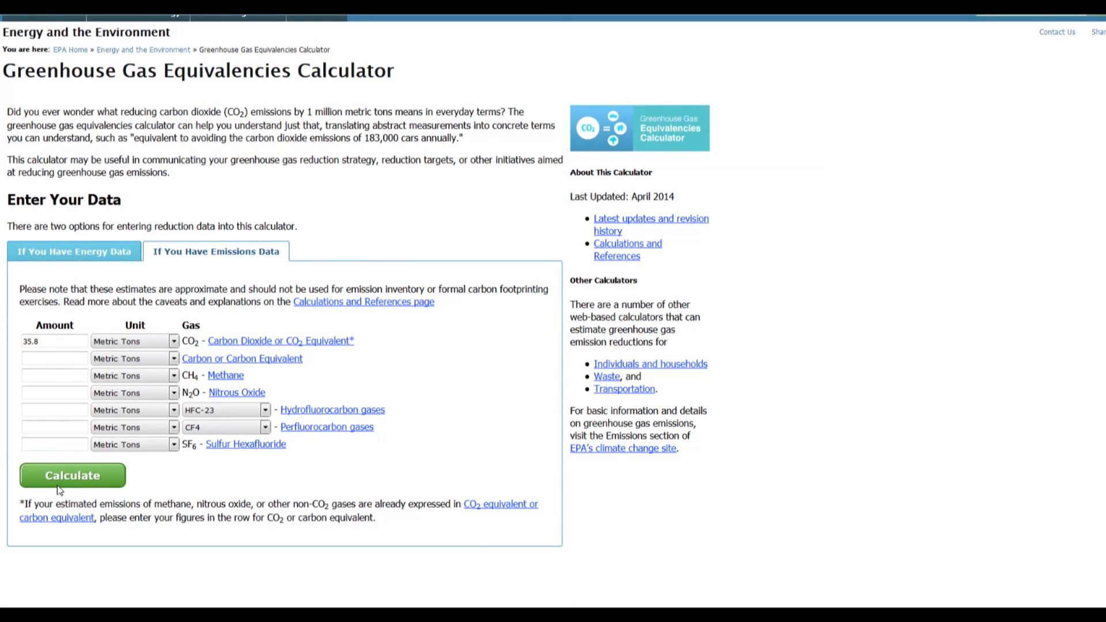
left_click(59, 475)
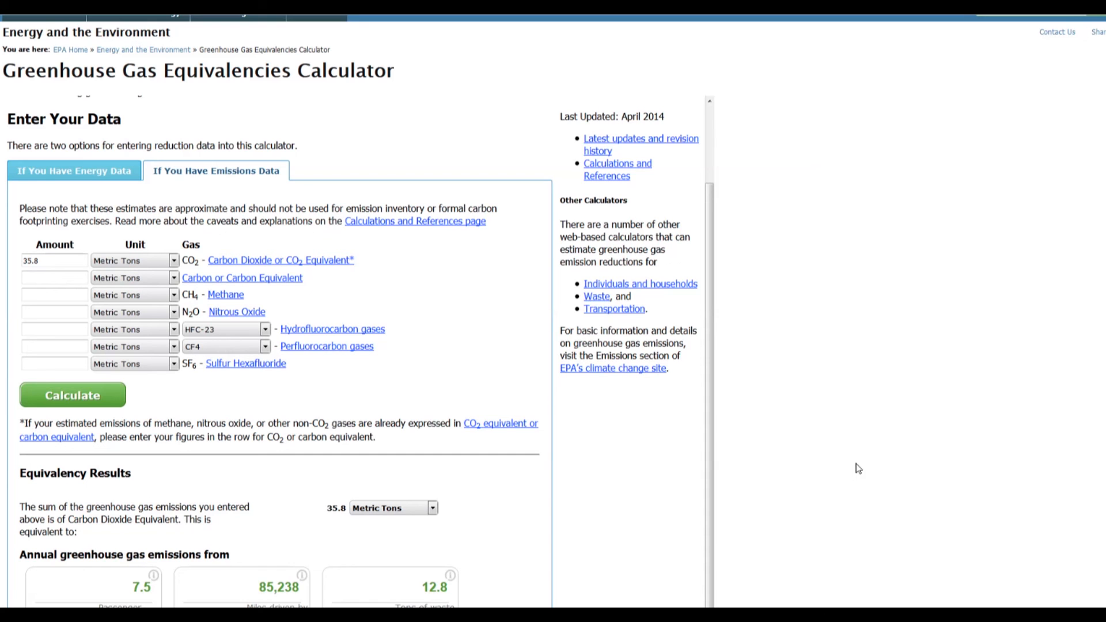
Examine the equivalency results for annual greenhouse gas emissions, CO2 emissions and carbon sequestered.
scroll(830, 374, "down", 3)
scroll(831, 373, "down", 5)
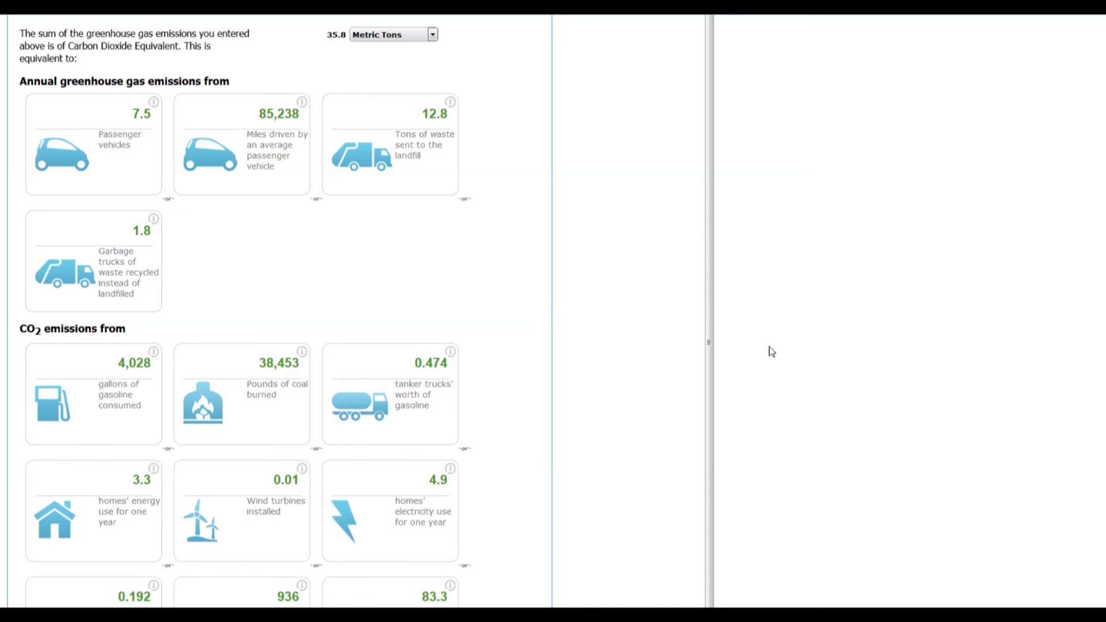
scroll(772, 353, "down", 4)
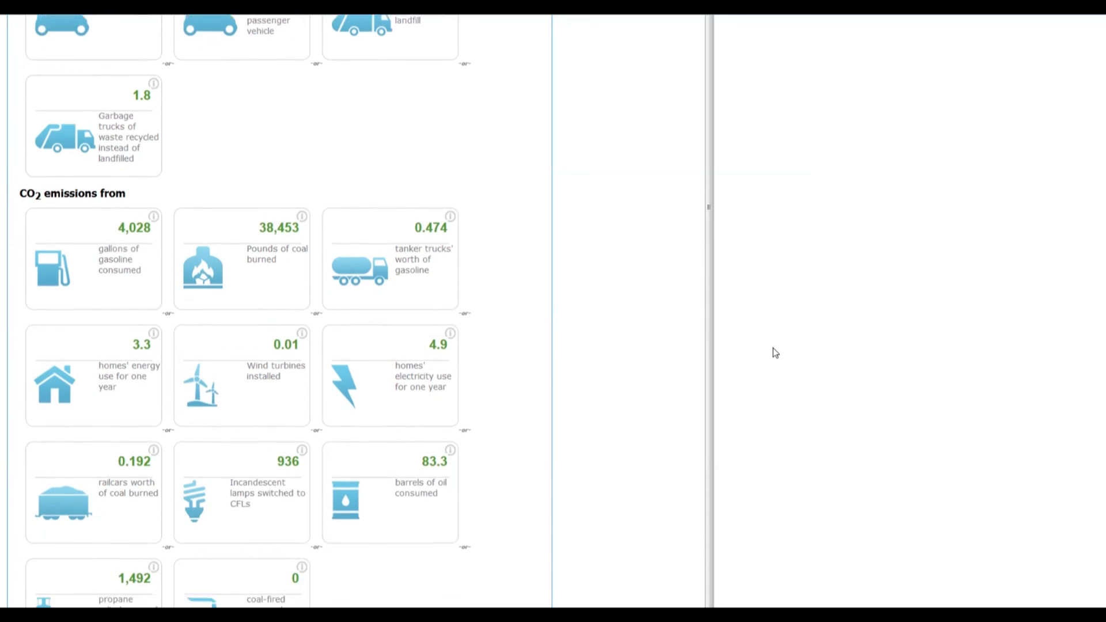
scroll(774, 349, "down", 3)
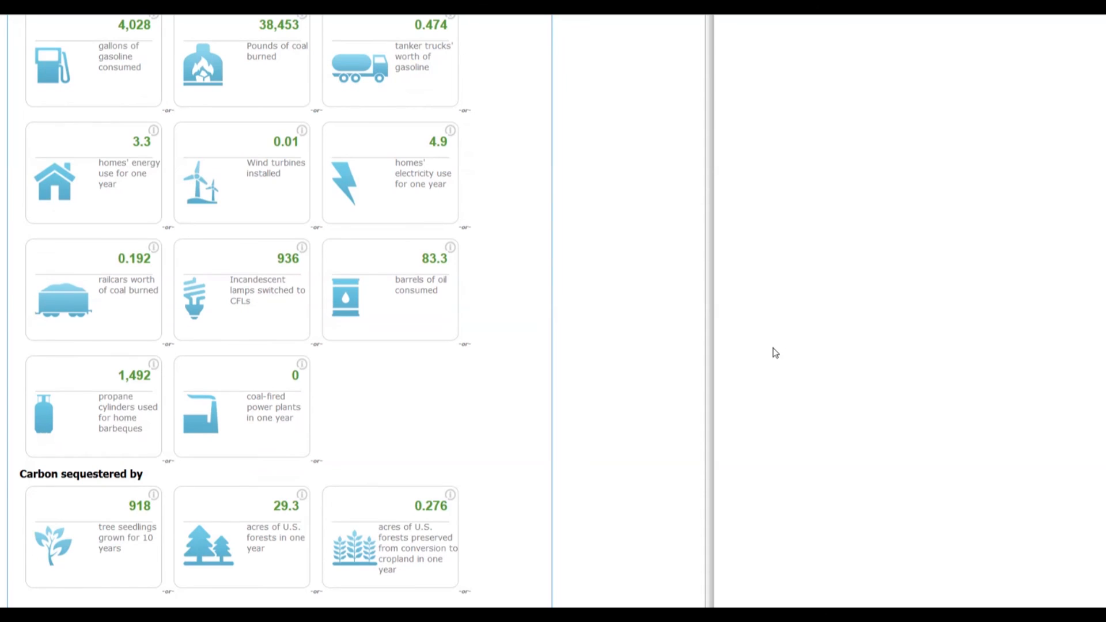
scroll(775, 353, "down", 1)
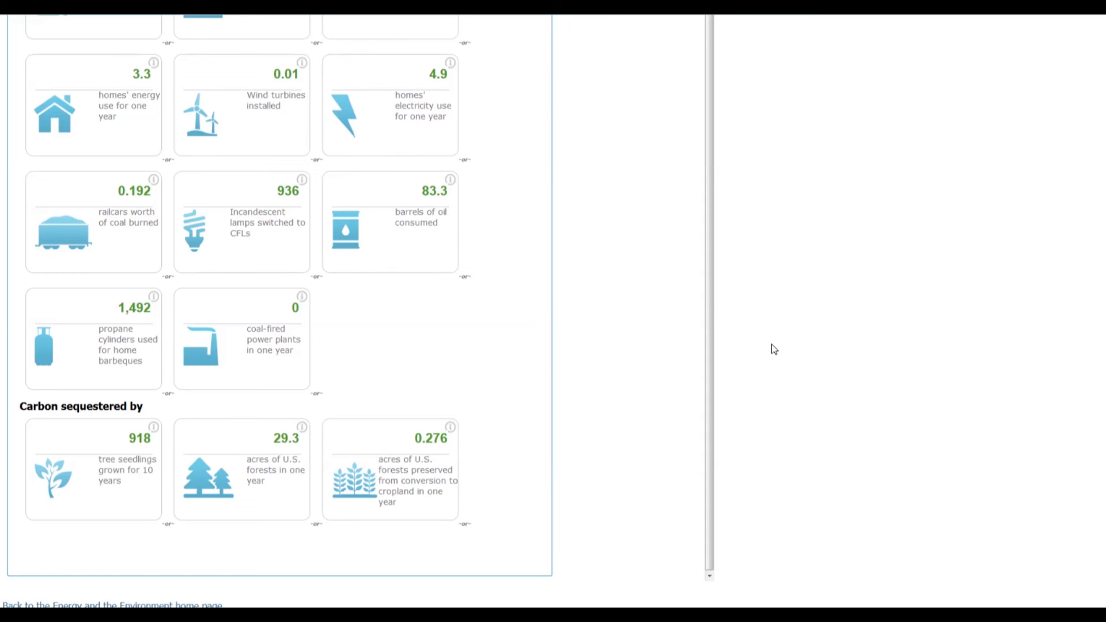
scroll(775, 348, "up", 15)
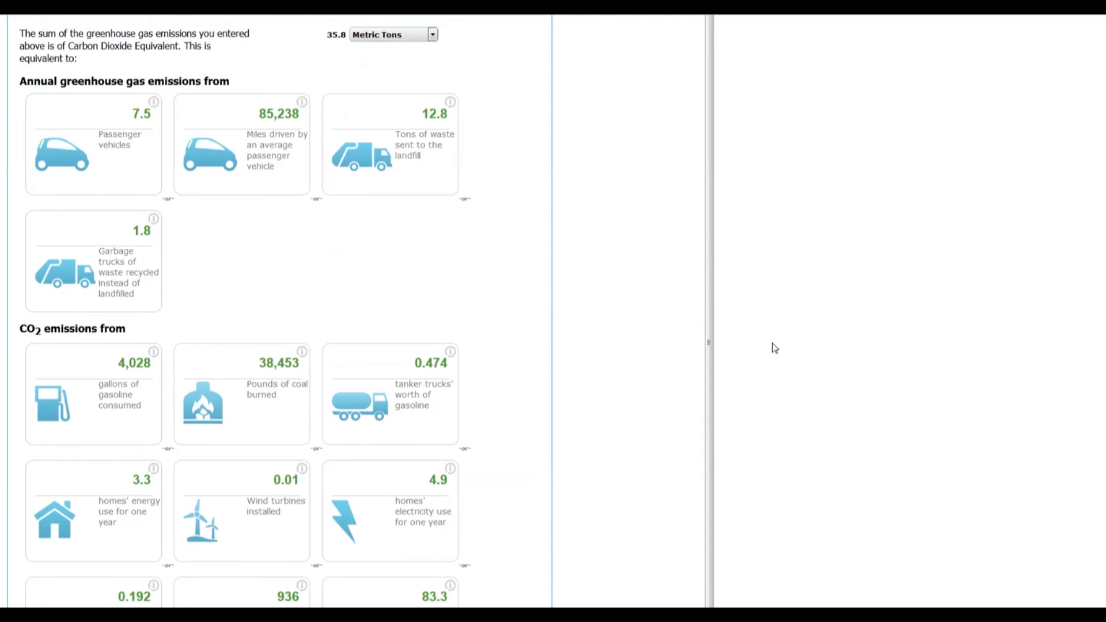
scroll(774, 348, "up", 2)
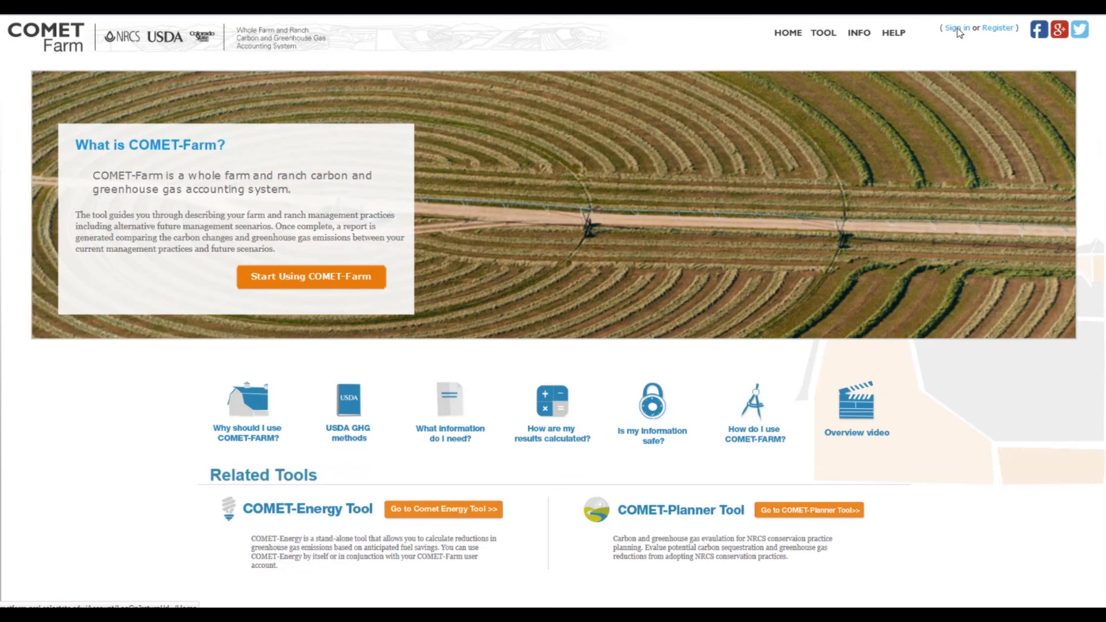
Sign in to COMET-Farm, open the current Croplands Demo Project and continue with its selected Cropland, Pasture, Range activity.
left_click(958, 30)
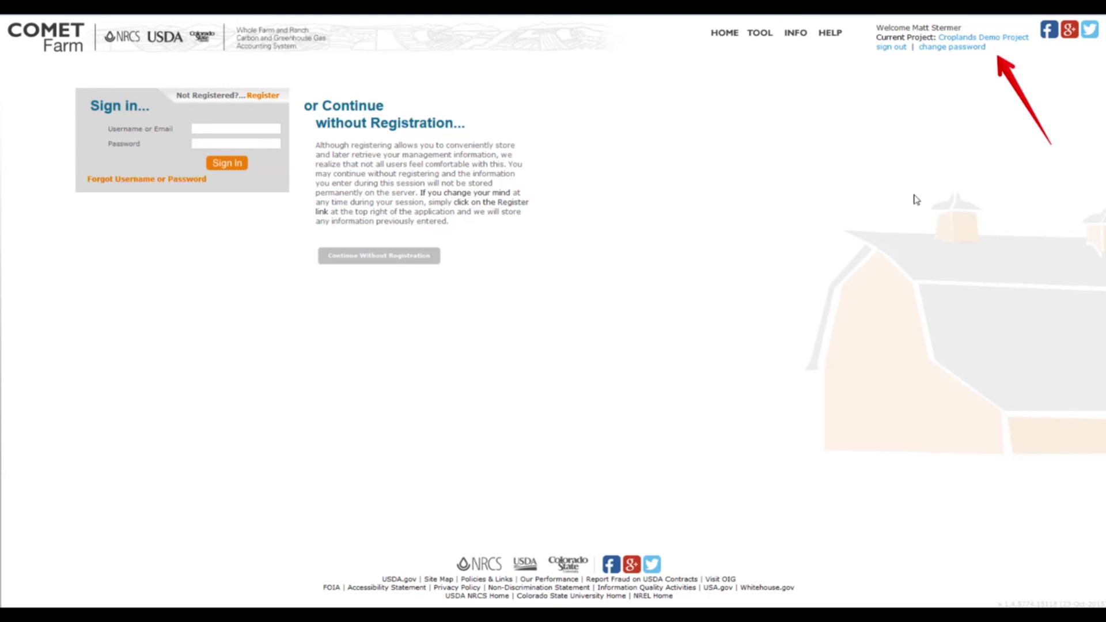
left_click(1012, 38)
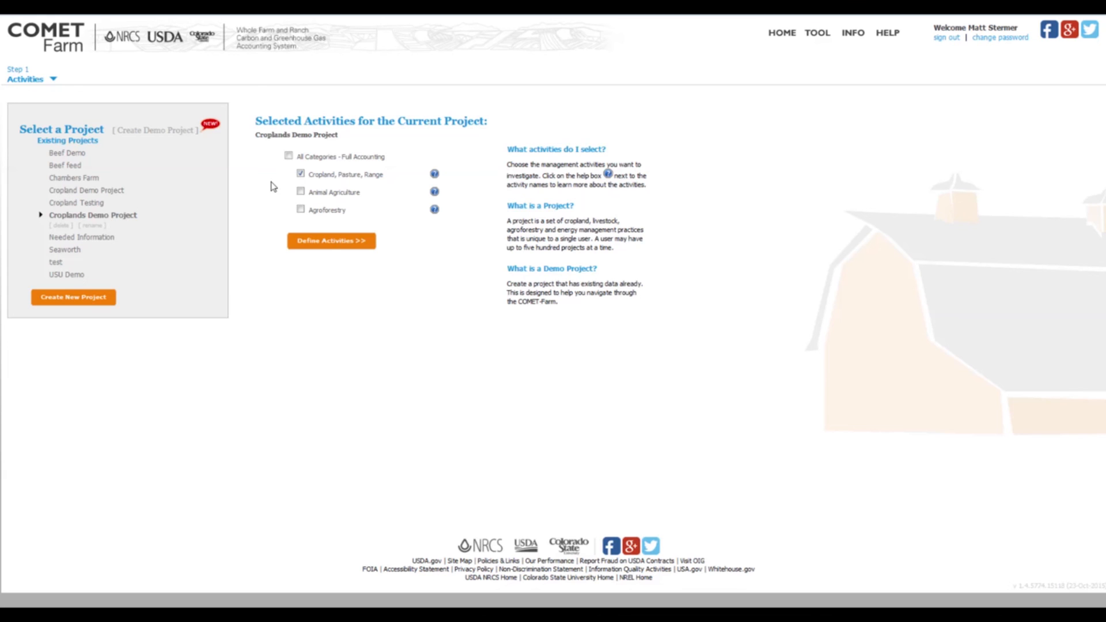
left_click(327, 242)
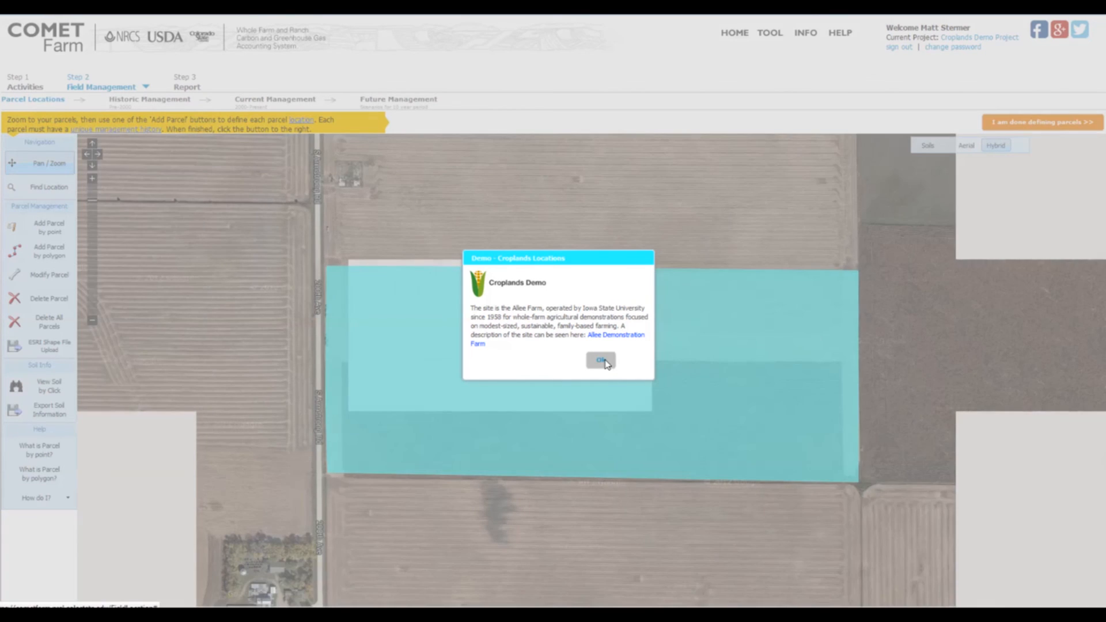
Dismiss the demo location message and go straight to the project's report, dismissing the report's demo message.
left_click(605, 361)
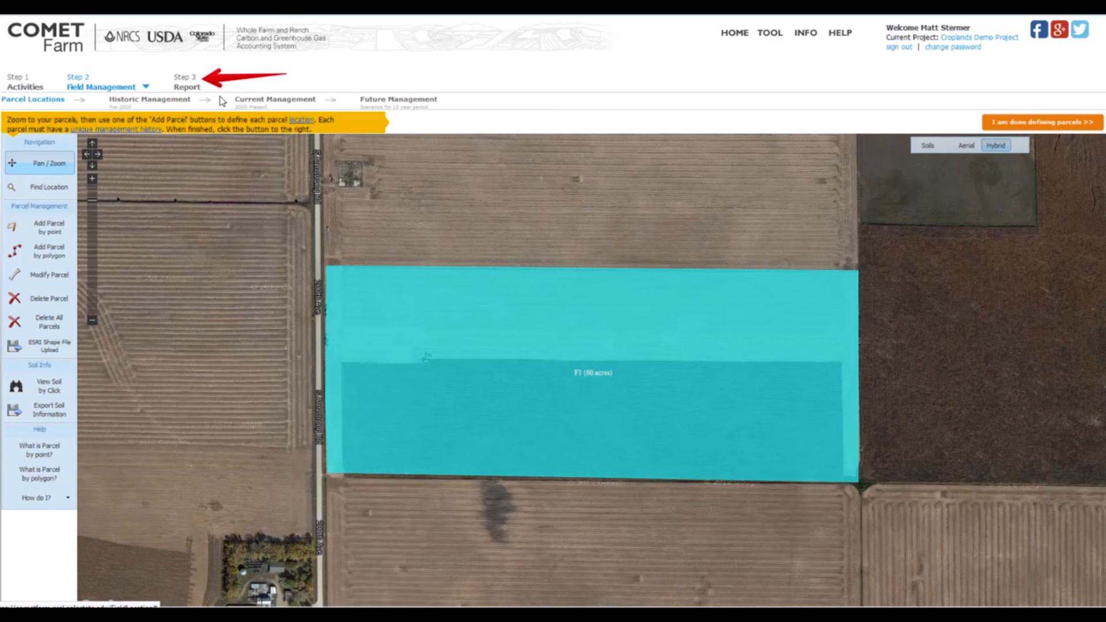
left_click(189, 86)
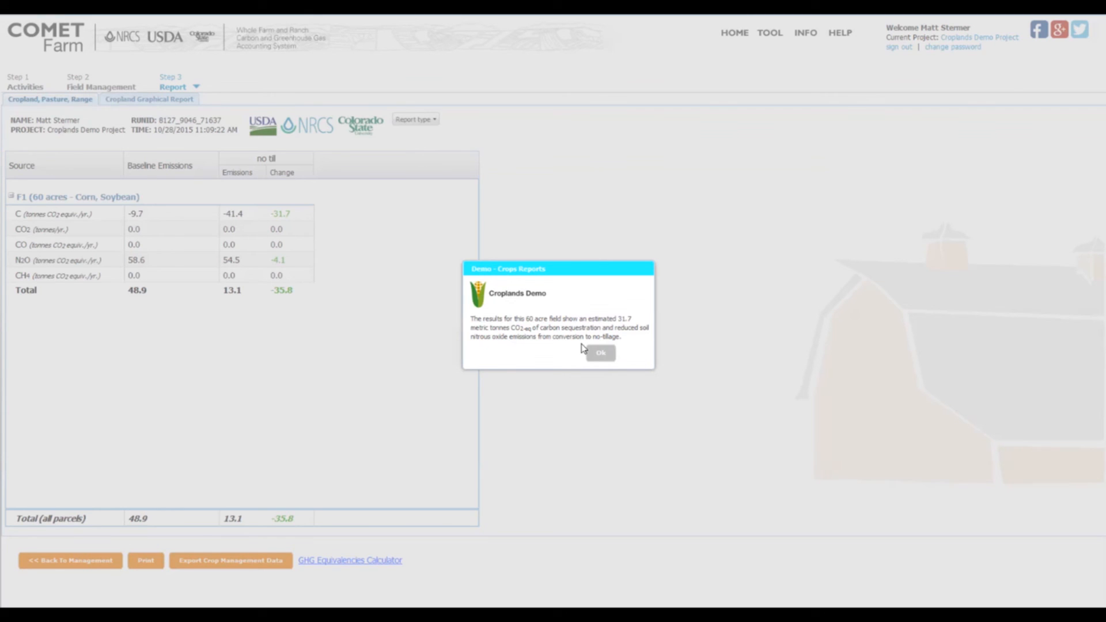
left_click(601, 353)
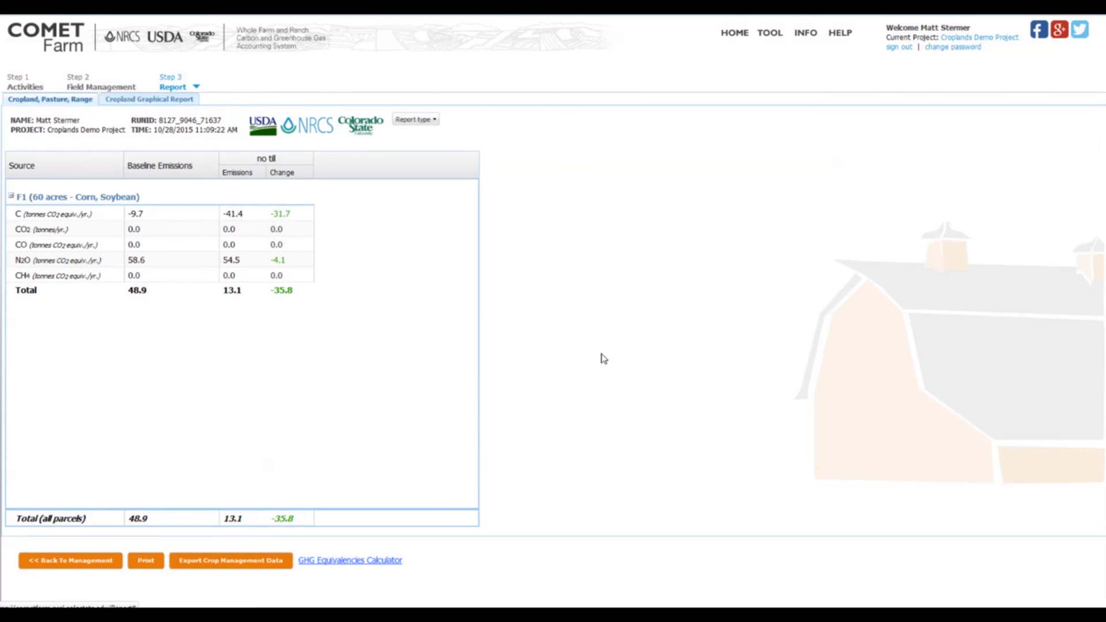